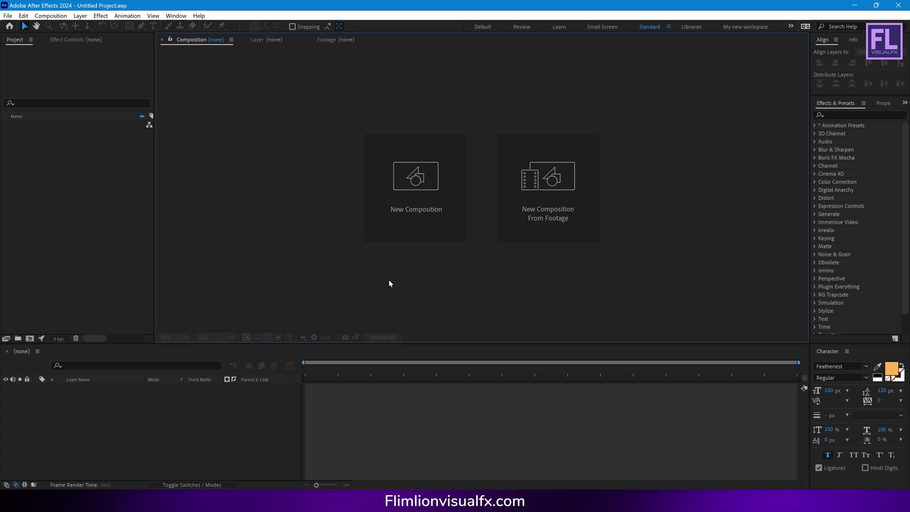
# Create a 1920x1080 composition named Emmiter at 30 fps with a duration of 0:00:10:00.
pyautogui.click(423, 201)
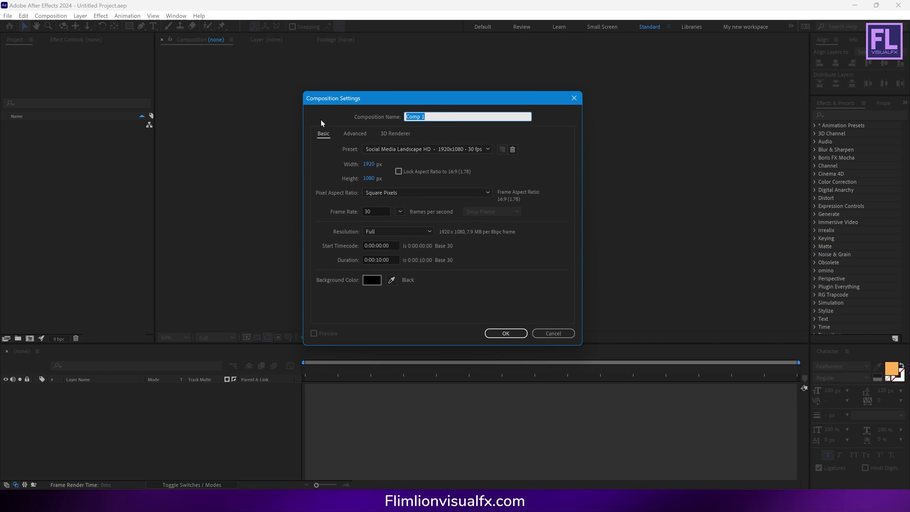
pyautogui.write('Emm')
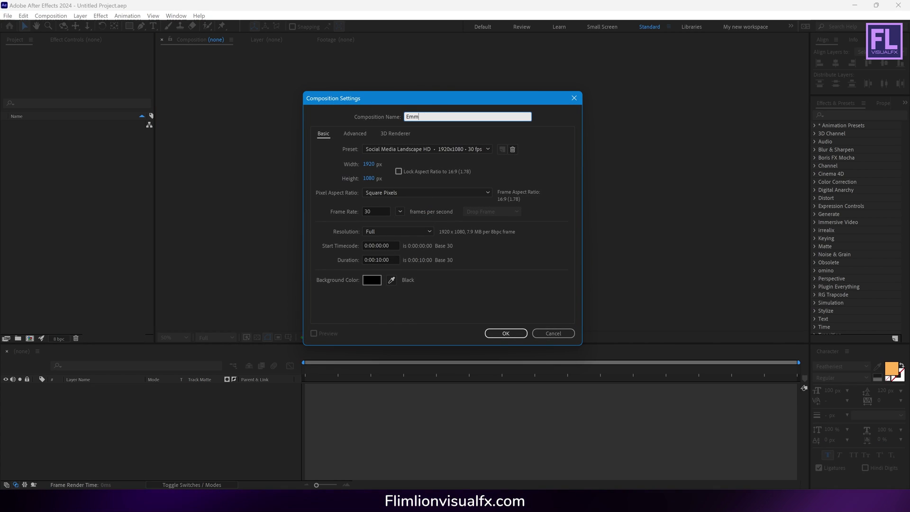
pyautogui.write('iter')
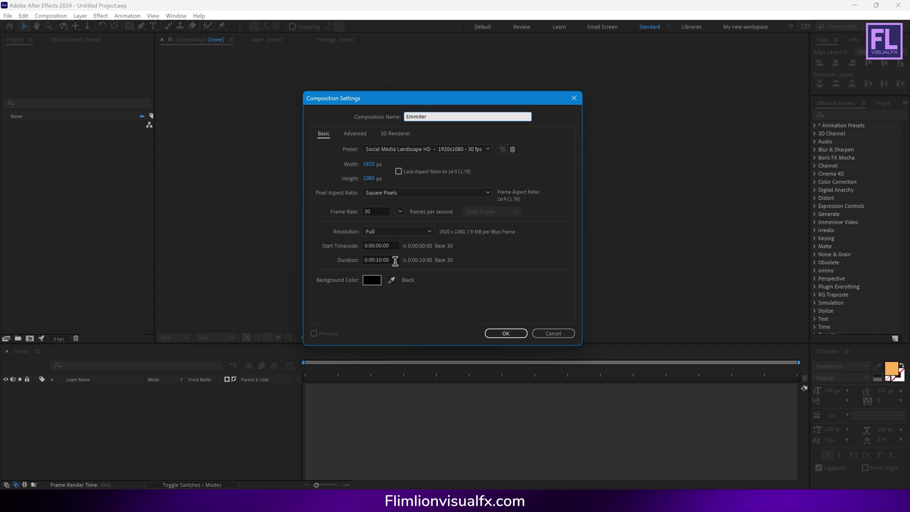
pyautogui.click(517, 331)
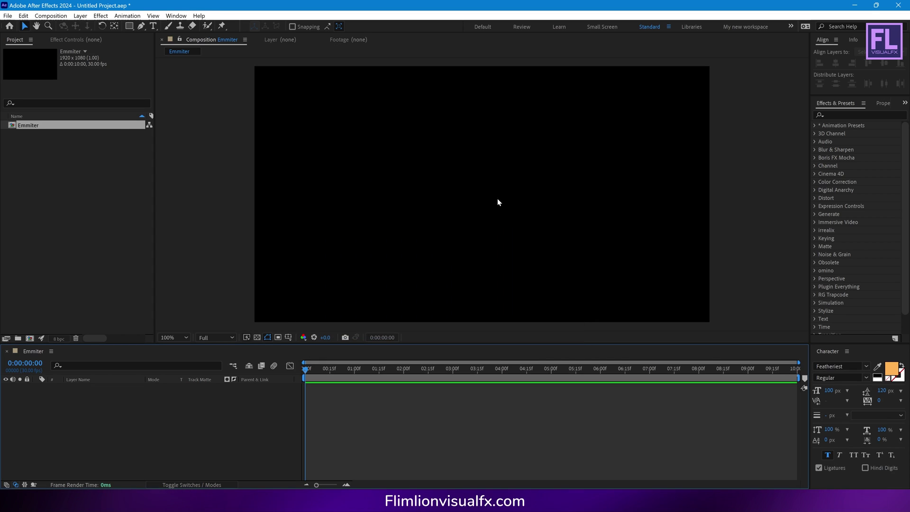
# Set the project's color bit depth to 32 bits per channel (float).
pyautogui.click(66, 338)
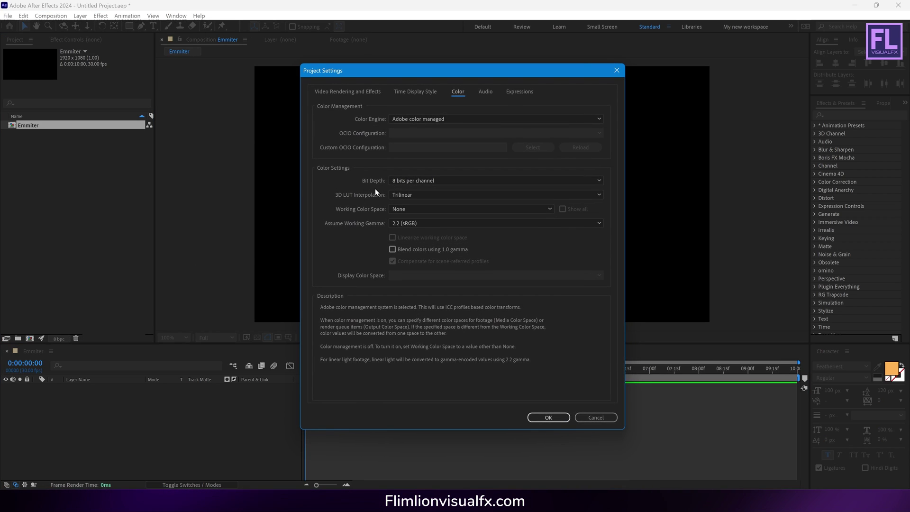
pyautogui.click(404, 182)
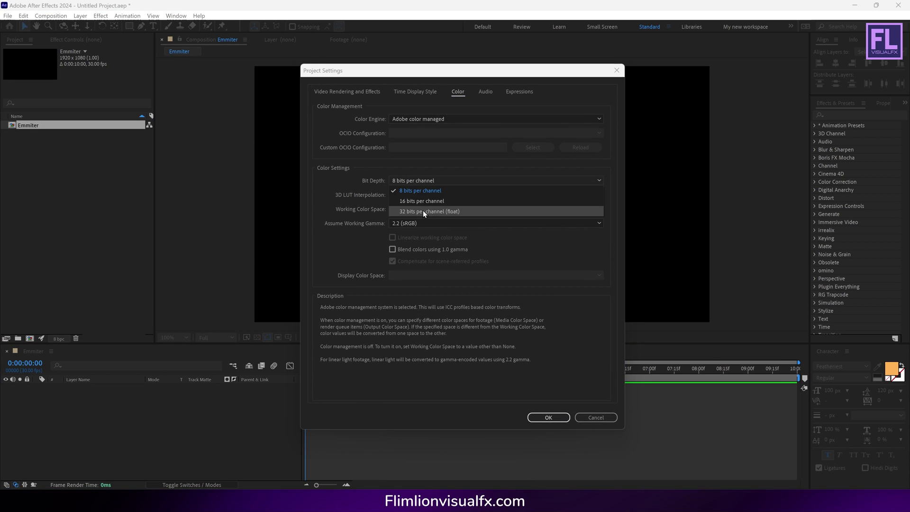
pyautogui.click(422, 210)
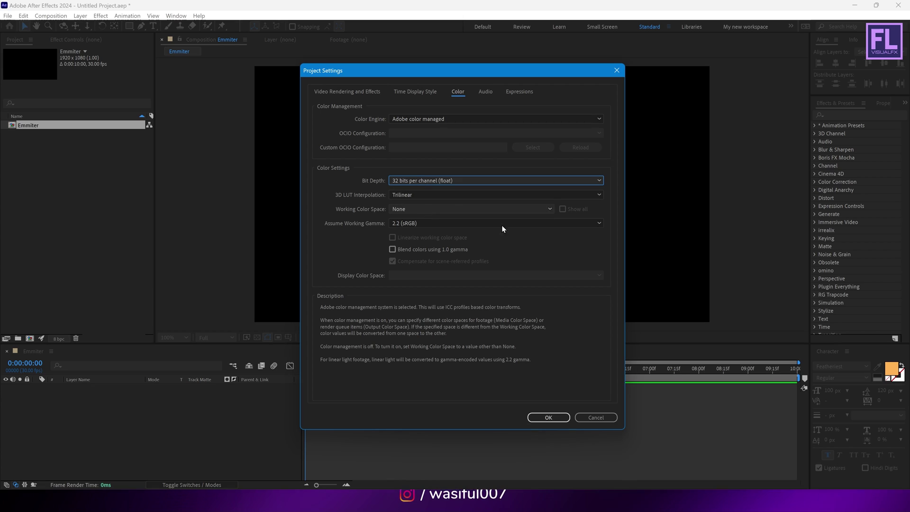
pyautogui.click(555, 419)
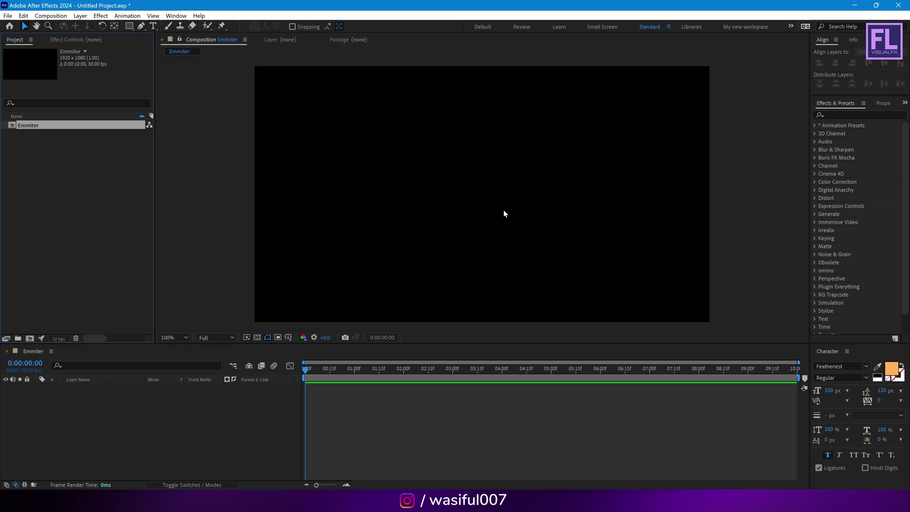
# Import the logo and studio_reflection images from the Tutorial 56 New folder into the project.
pyautogui.click(360, 501)
pyautogui.moveTo(462, 234); pyautogui.dragTo(260, 108)
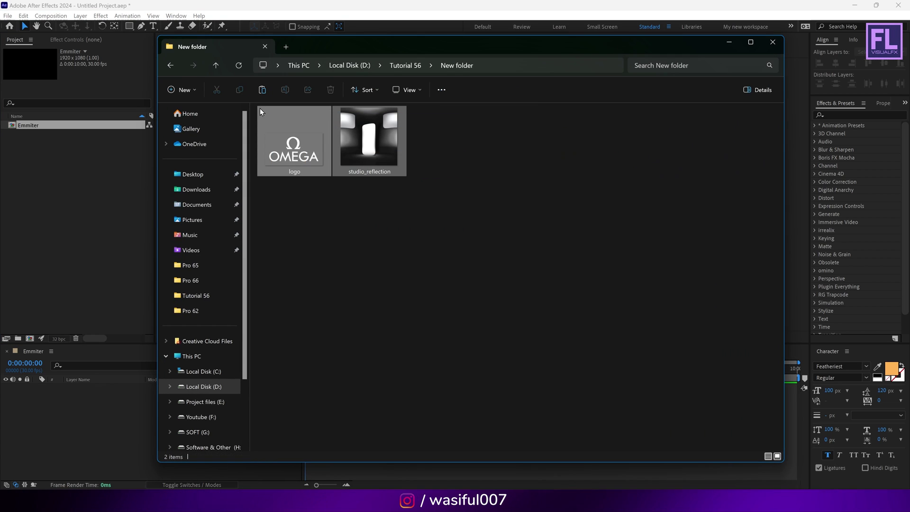
pyautogui.moveTo(284, 142); pyautogui.dragTo(86, 187)
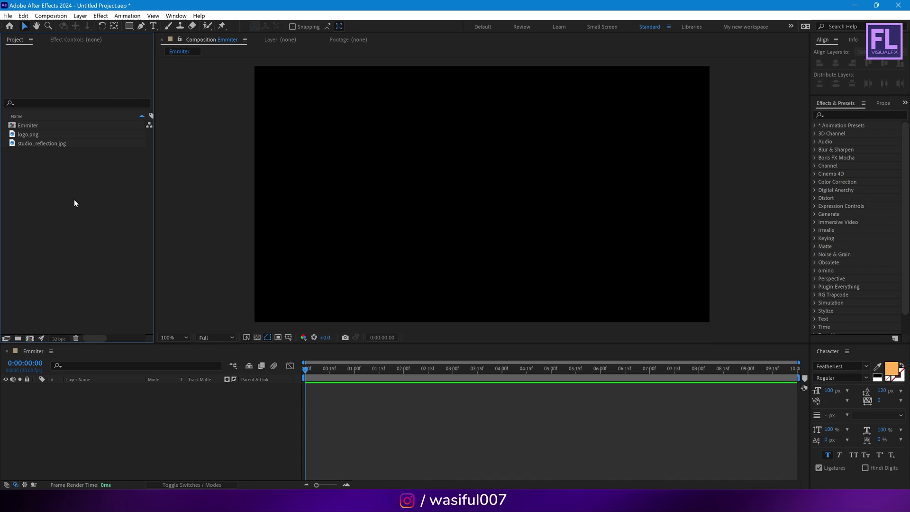
# Add logo.png to the Emmiter composition, scale it to 49%, and move it slightly upward.
pyautogui.click(27, 135)
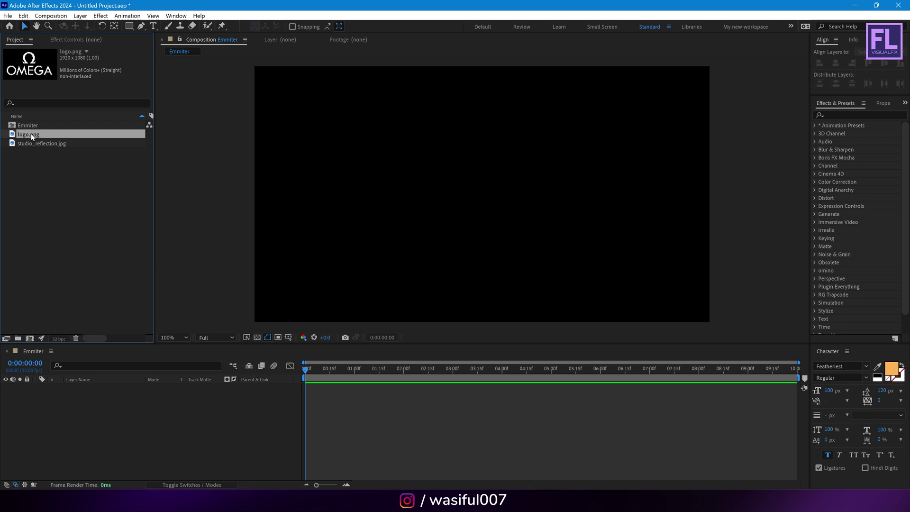
pyautogui.moveTo(31, 132); pyautogui.dragTo(116, 395)
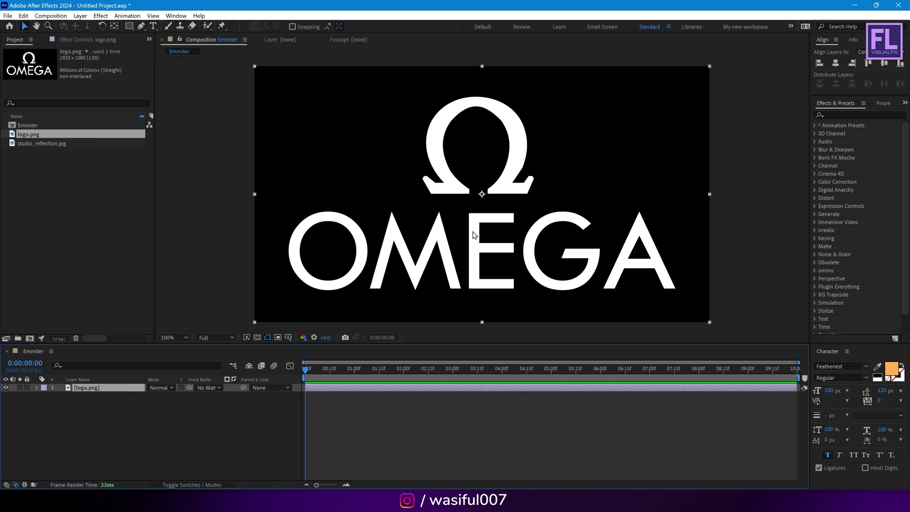
pyautogui.press('s')
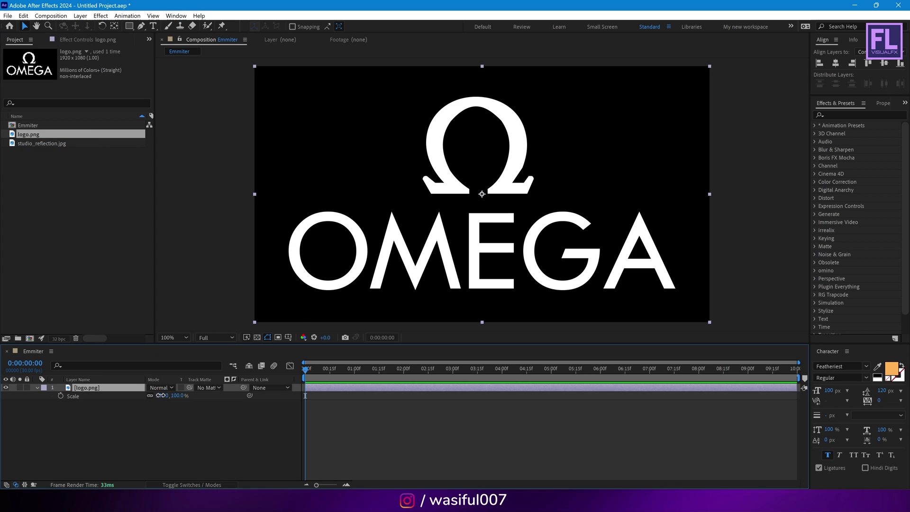
pyautogui.moveTo(161, 395); pyautogui.dragTo(143, 403)
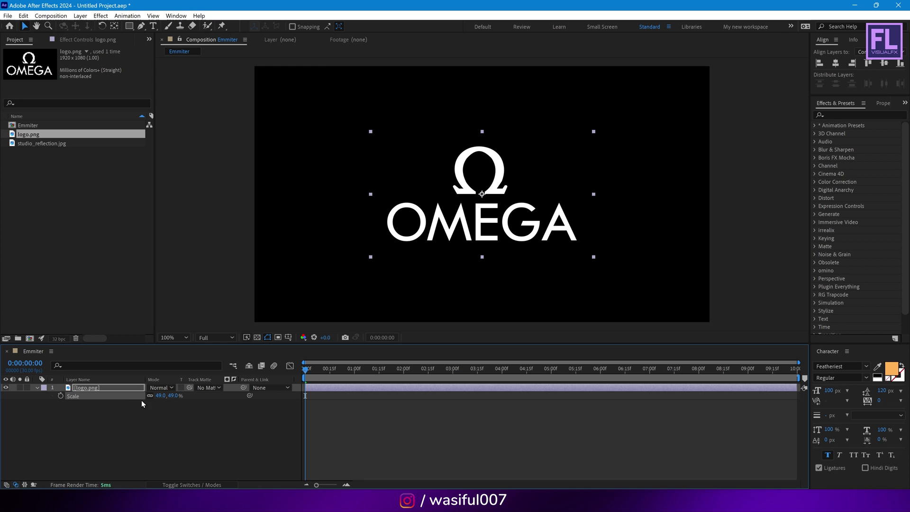
pyautogui.moveTo(445, 242); pyautogui.dragTo(447, 234)
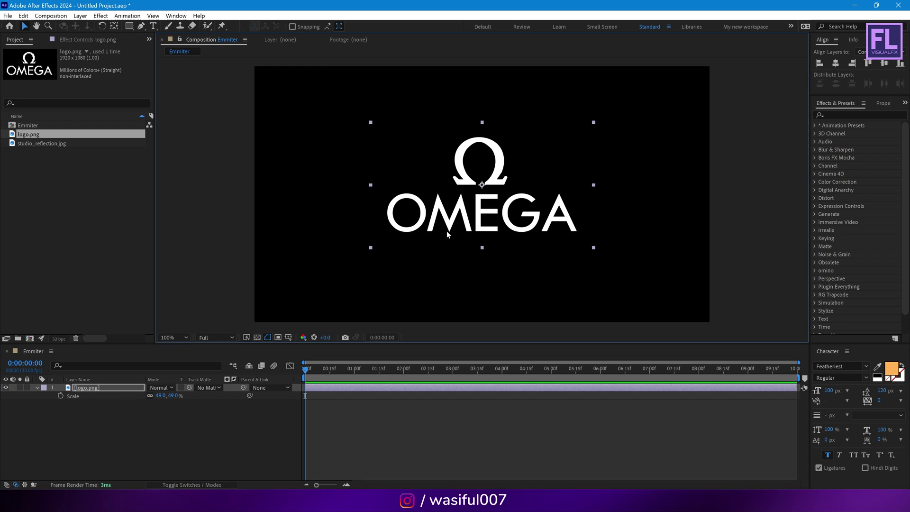
# Pre-compose the logo.png layer as Logo, moving all attributes into the new composition.
pyautogui.rightClick(101, 387)
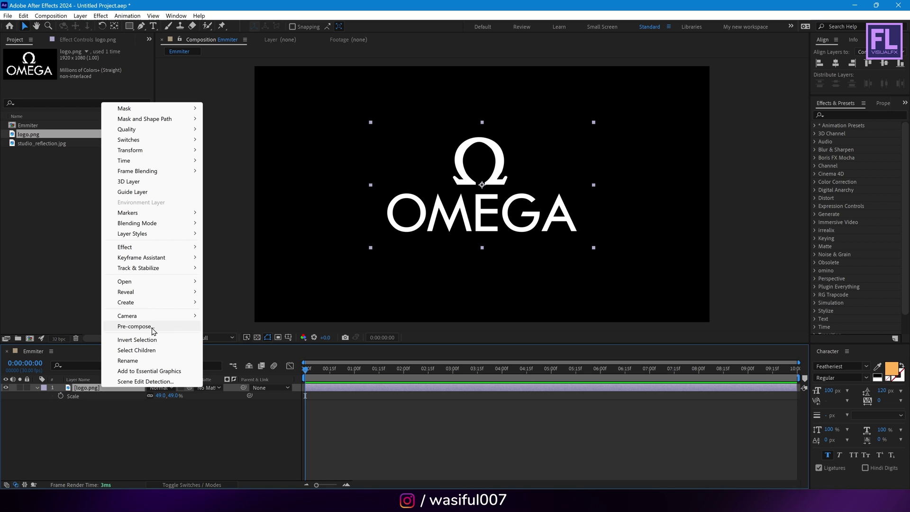
pyautogui.click(152, 327)
pyautogui.click(467, 275)
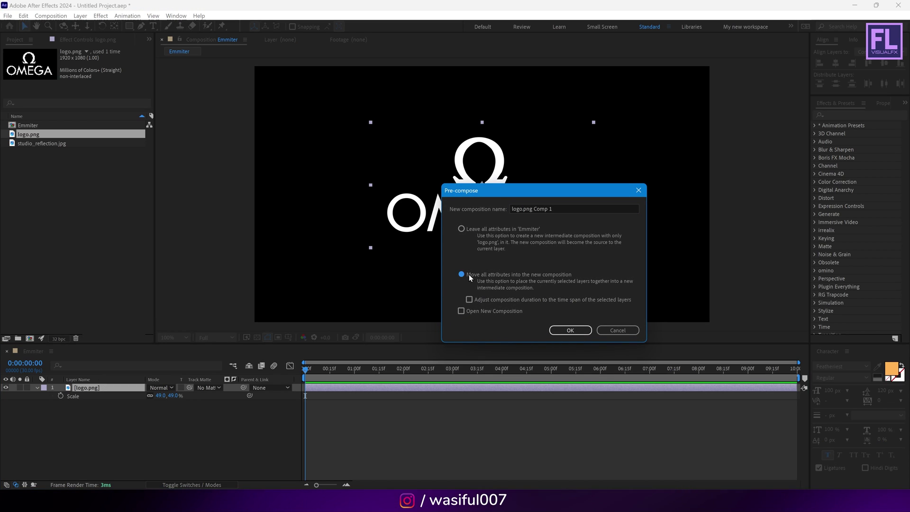
pyautogui.tripleClick(568, 209)
pyautogui.write('Logo')
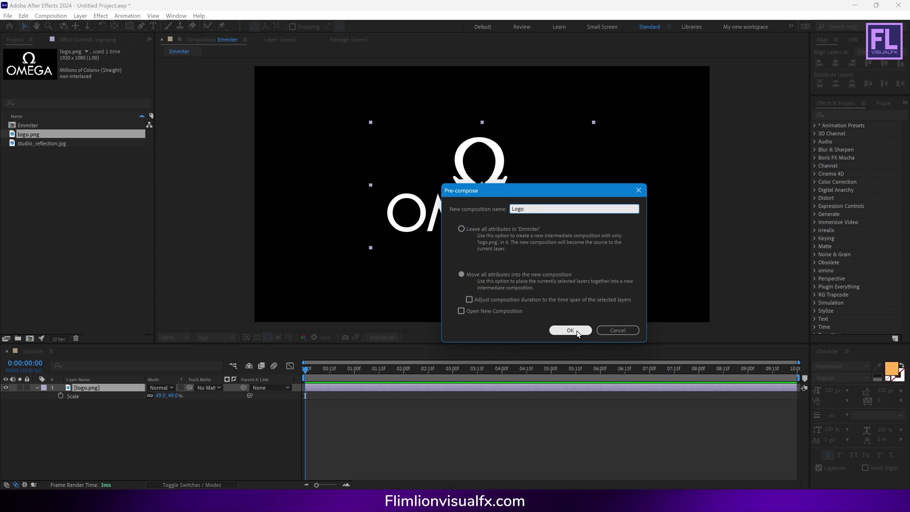
pyautogui.click(570, 330)
# Add studio_reflection.jpg above the Logo layer in the Emmiter composition and reveal its Scale property.
pyautogui.click(35, 151)
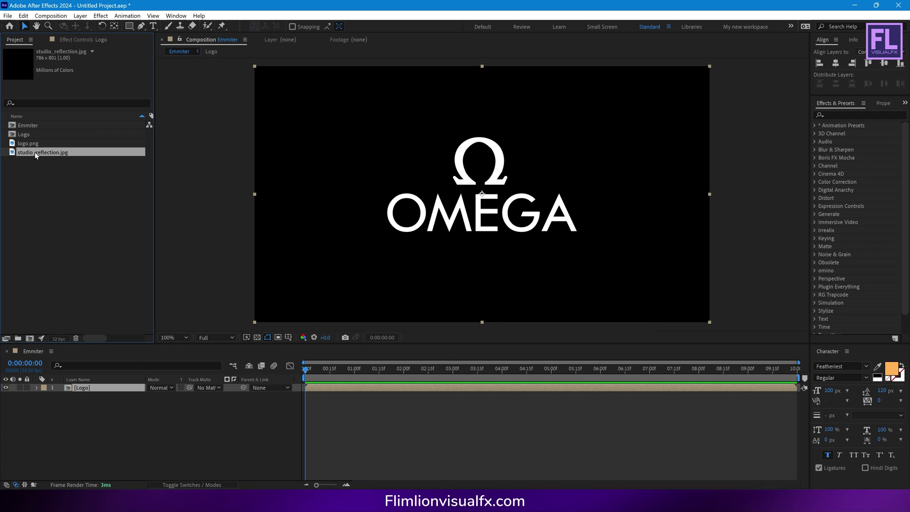
pyautogui.moveTo(49, 154); pyautogui.dragTo(112, 385)
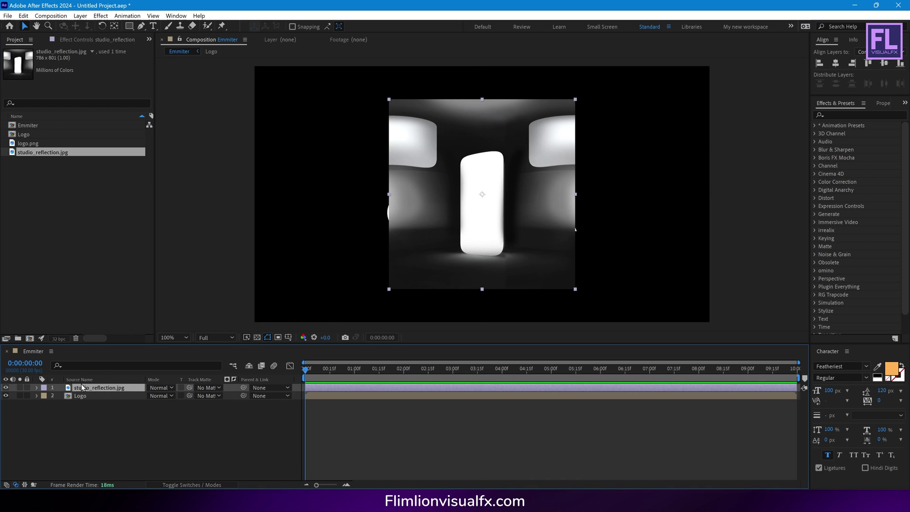
pyautogui.press('s')
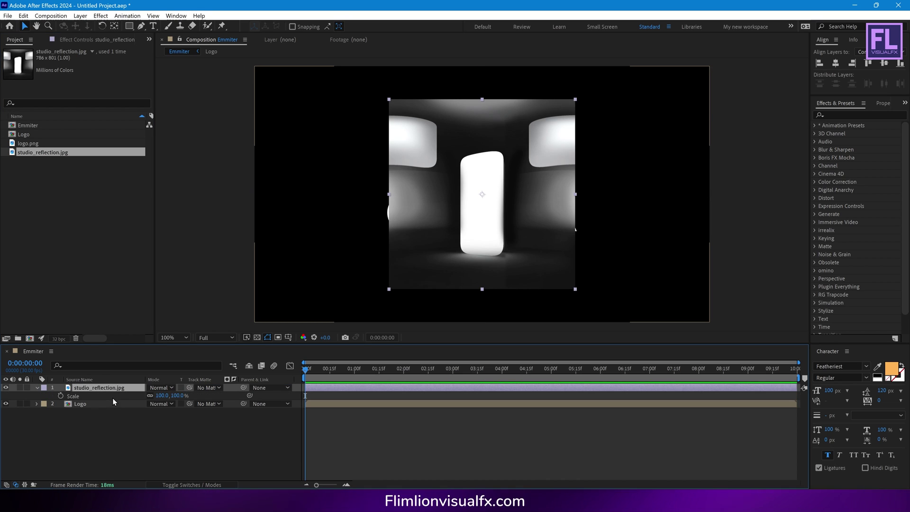
# Set the studio_reflection.jpg layer's scale to 5%.
pyautogui.click(162, 395)
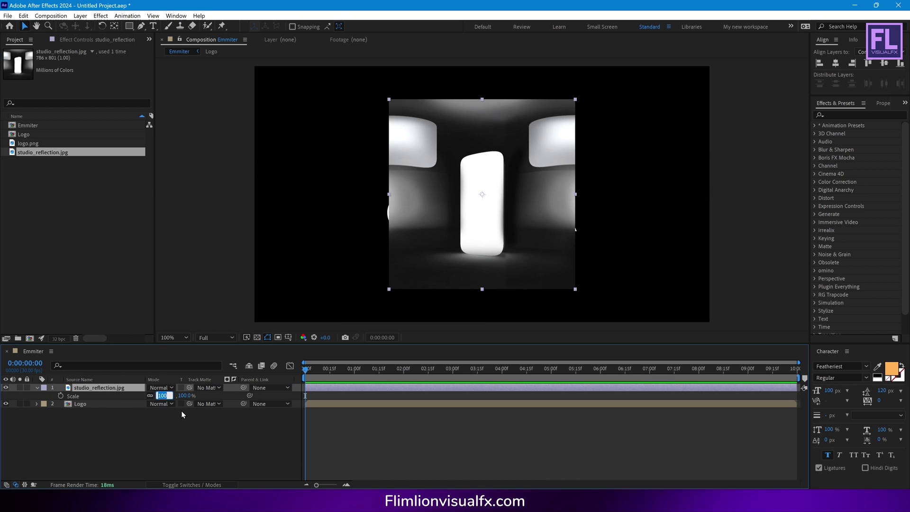
pyautogui.write('5')
pyautogui.press('Return')
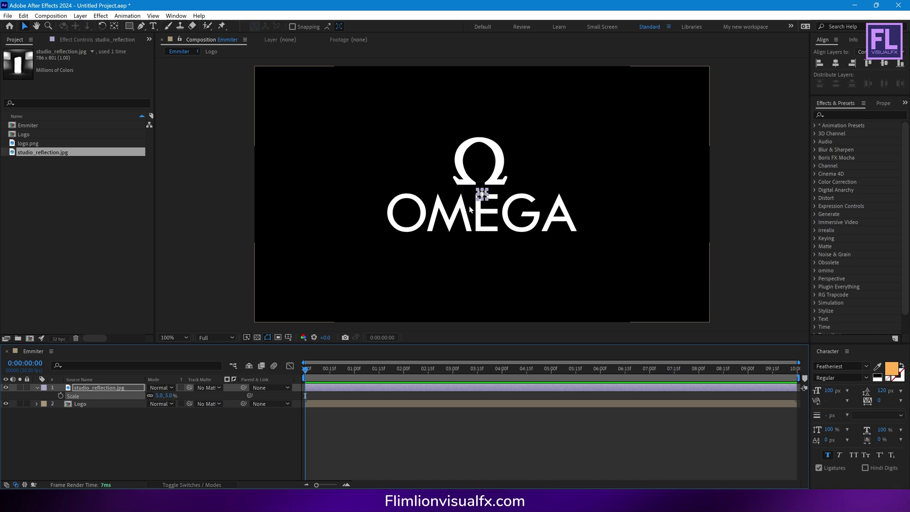
# Set the studio_reflection.jpg layer's scale to 50%.
pyautogui.click(159, 395)
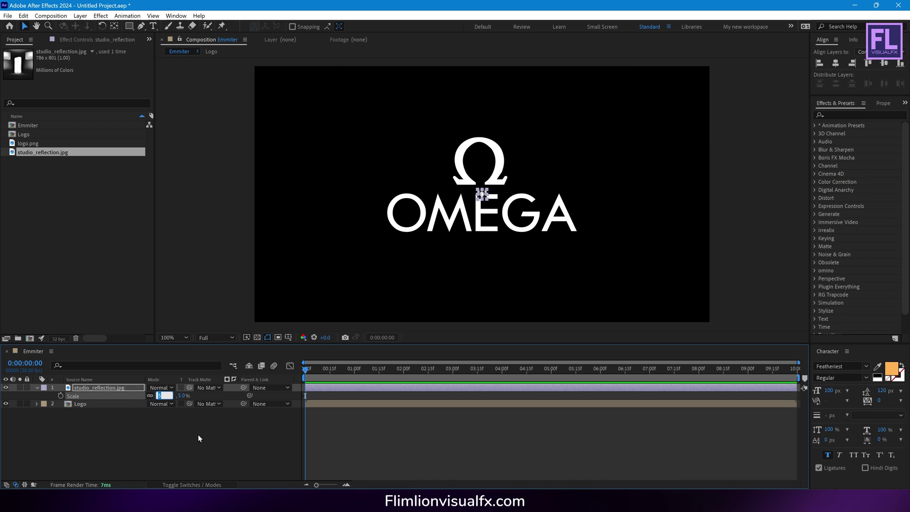
pyautogui.write('50')
pyautogui.press('Return')
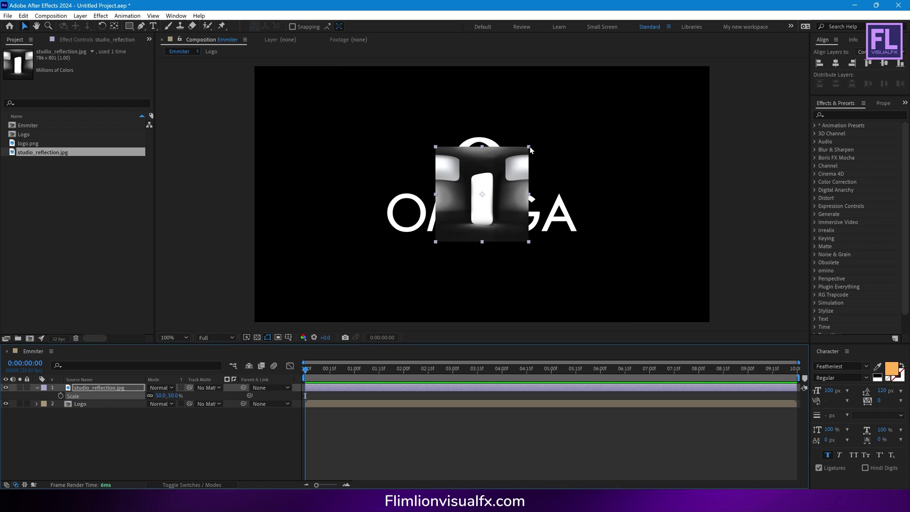
# Apply Fast Box Blur to the studio_reflection.jpg layer and set its Blur Radius to 50.
pyautogui.click(850, 115)
pyautogui.write('fas')
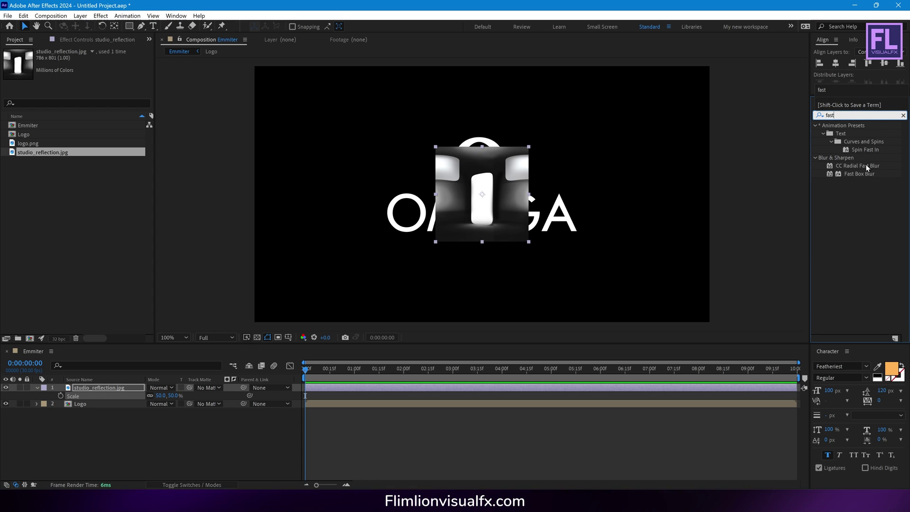
pyautogui.write('t')
pyautogui.click(859, 174)
pyautogui.moveTo(858, 173); pyautogui.dragTo(490, 180)
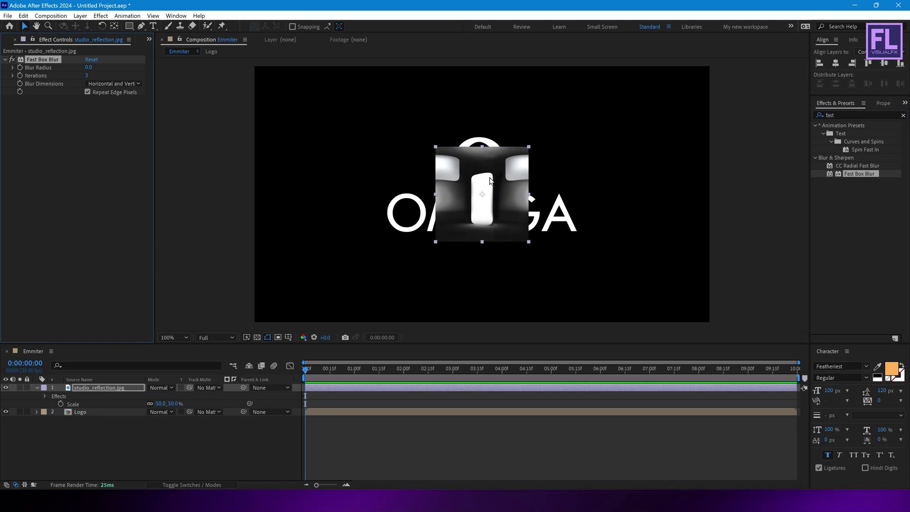
pyautogui.click(90, 68)
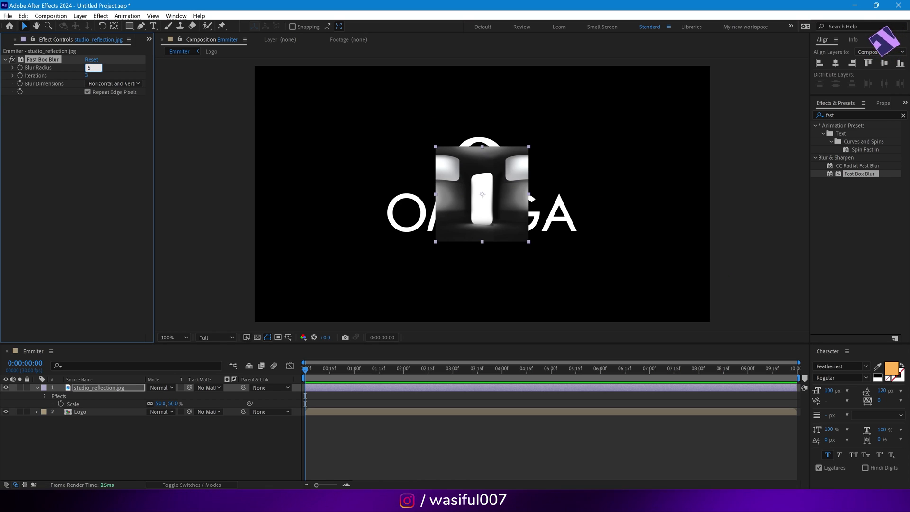
pyautogui.write('50')
pyautogui.press('Return')
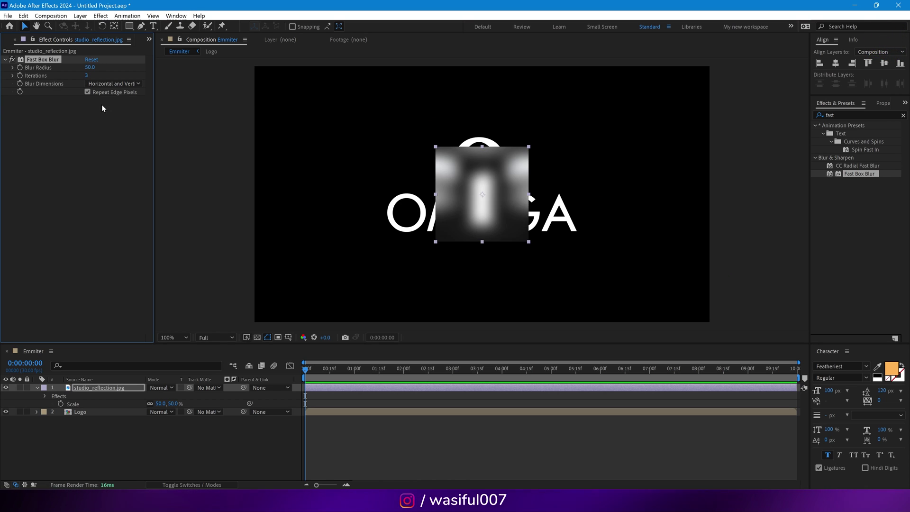
# Apply Motion Tile to studio_reflection.jpg with Mirror Edges on, Output Width 500 and Output Height 300.
pyautogui.click(857, 114)
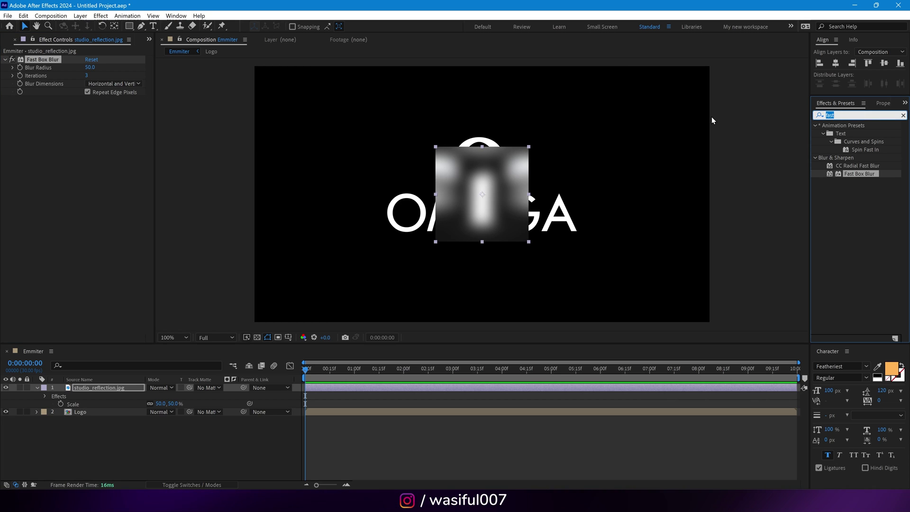
pyautogui.write('motion')
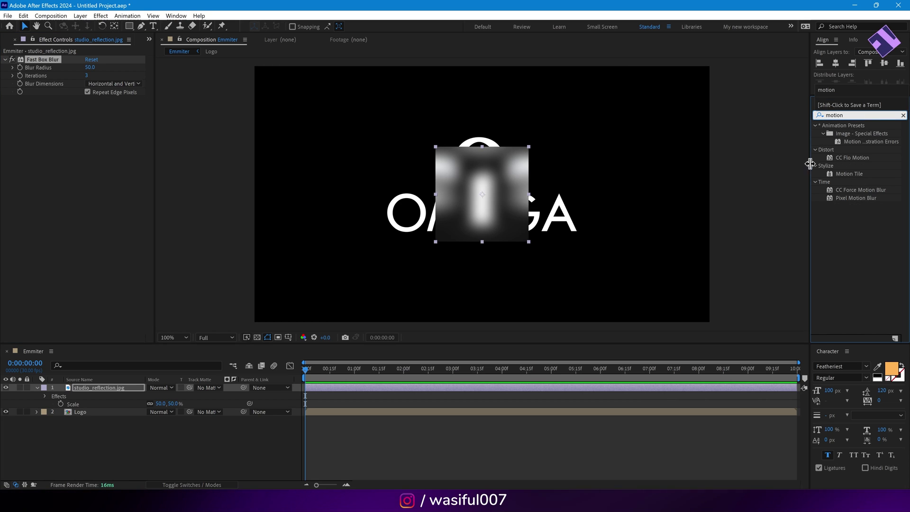
pyautogui.moveTo(848, 174); pyautogui.dragTo(465, 191)
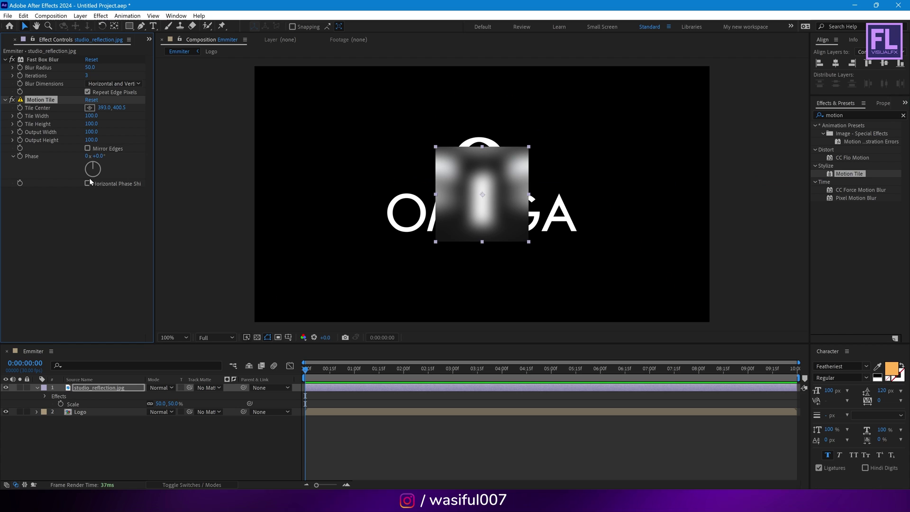
pyautogui.click(88, 148)
pyautogui.moveTo(91, 140); pyautogui.dragTo(113, 133)
# Set a starting keyframe for the Motion Tile effect's Tile Center at 0:00:00:00.
pyautogui.click(310, 373)
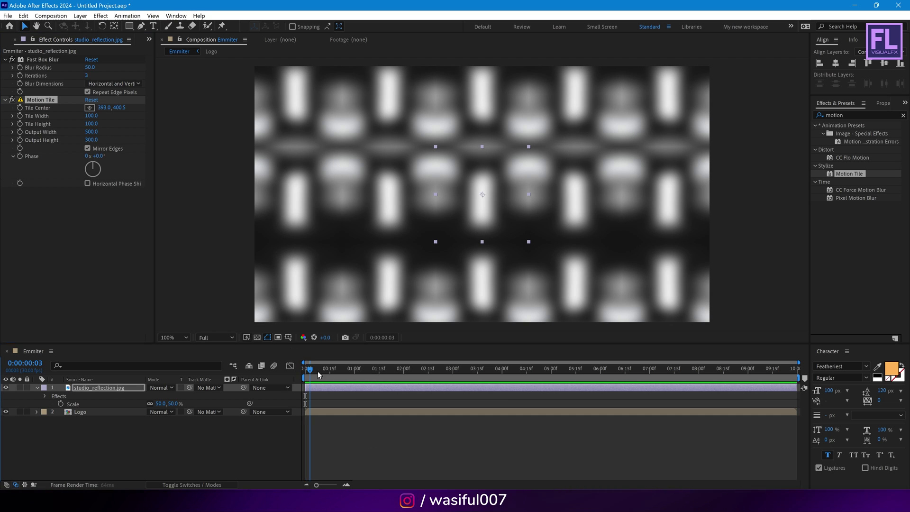
pyautogui.press('Home')
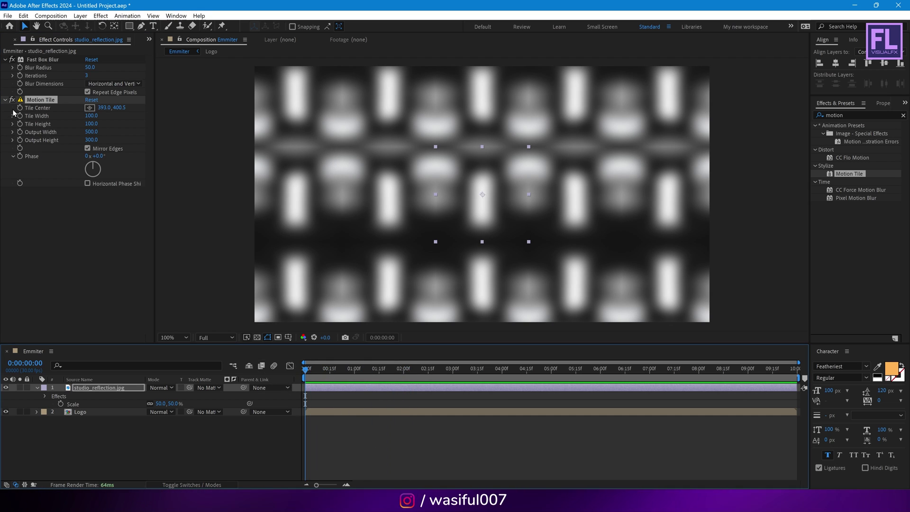
pyautogui.click(20, 108)
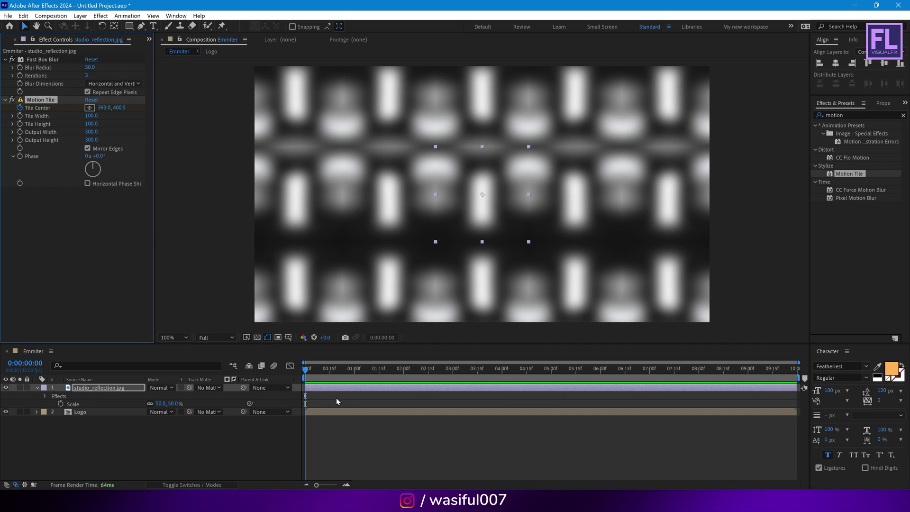
# Set the Motion Tile effect's Tile Center to 2427.0, 400.5 at the end of the timeline and preview the animation from the start.
pyautogui.moveTo(311, 378); pyautogui.dragTo(796, 372)
pyautogui.moveTo(102, 108); pyautogui.dragTo(46, 116)
pyautogui.moveTo(677, 195); pyautogui.dragTo(721, 193)
pyautogui.moveTo(442, 369); pyautogui.dragTo(414, 377)
pyautogui.press('space')
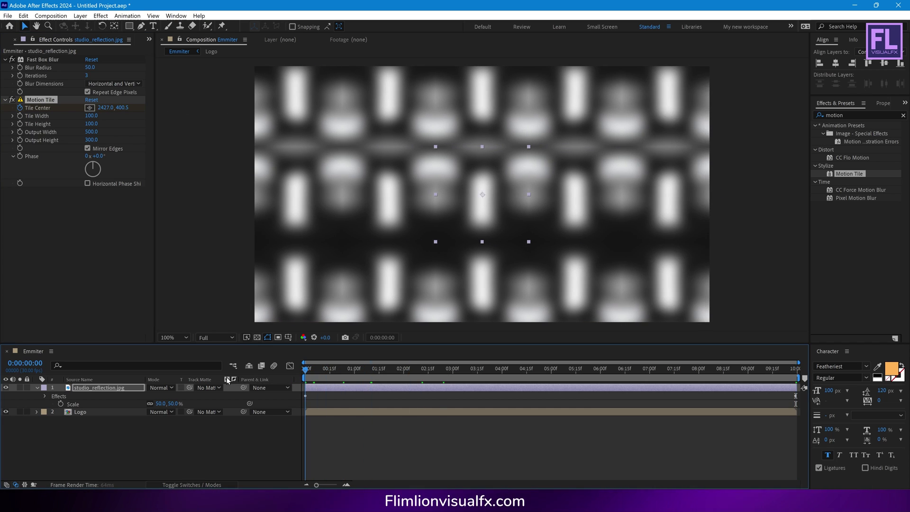
pyautogui.press('Home')
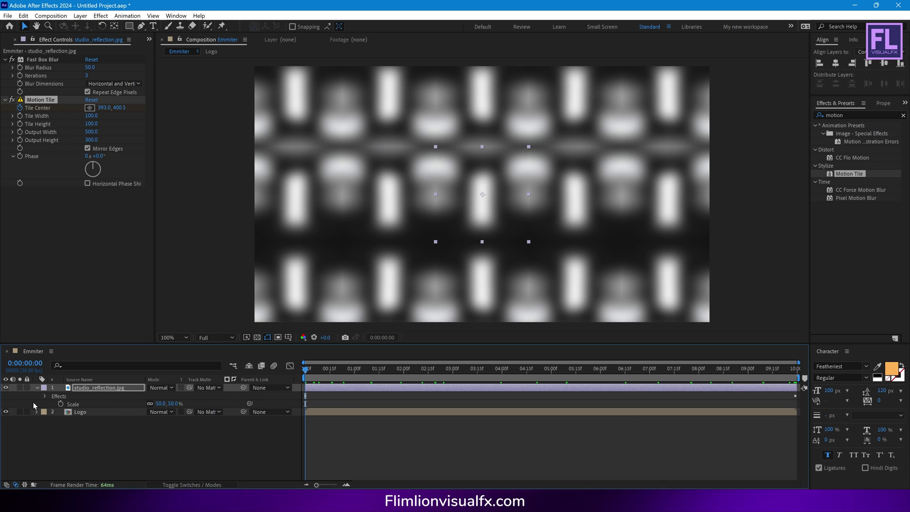
# Pre-compose the studio_reflection.jpg layer as studio_reflection, moving all attributes into the new composition.
pyautogui.click(36, 388)
pyautogui.click(92, 389)
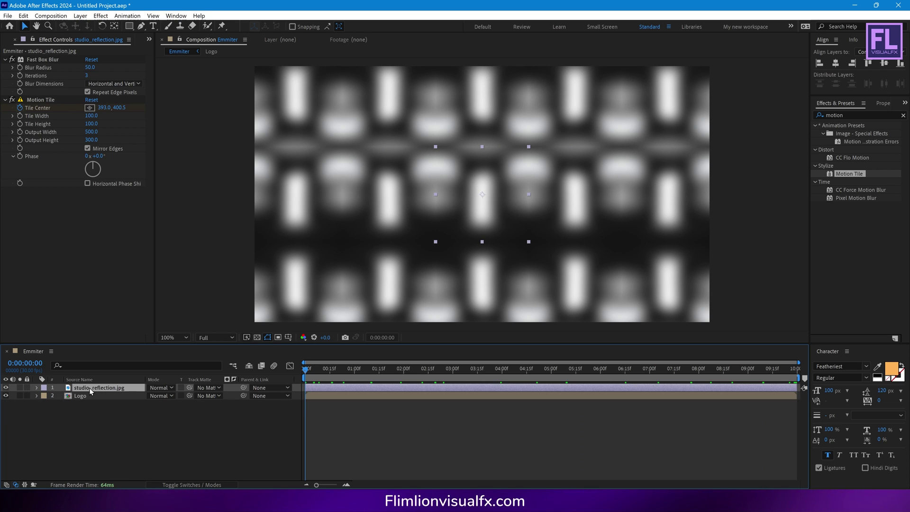
pyautogui.rightClick(92, 389)
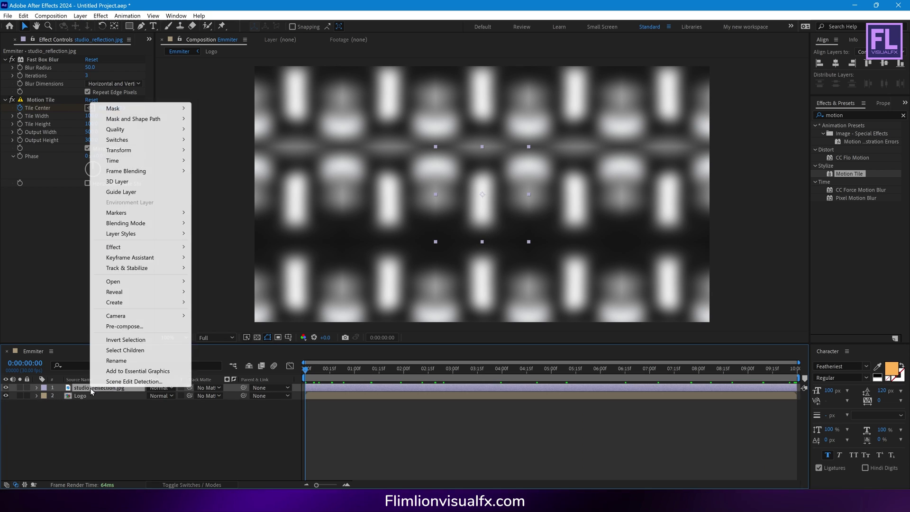
pyautogui.click(142, 326)
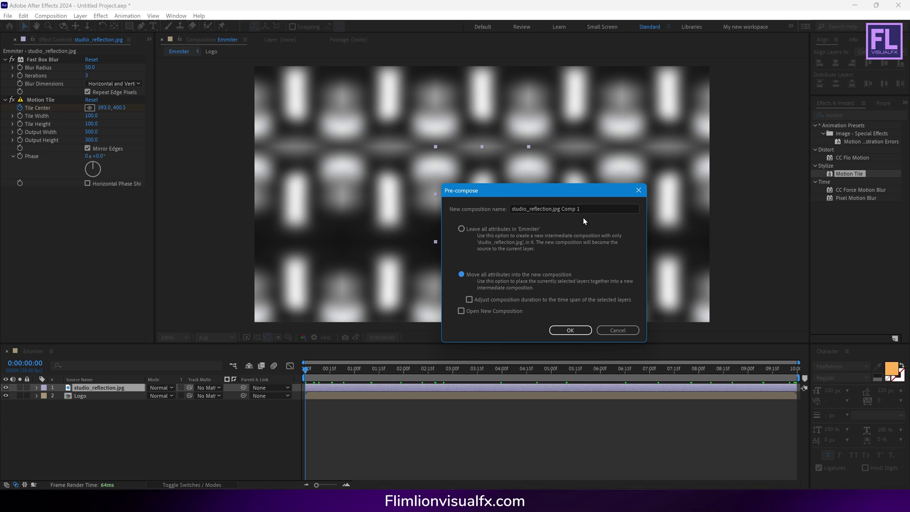
pyautogui.moveTo(595, 209); pyautogui.dragTo(553, 210)
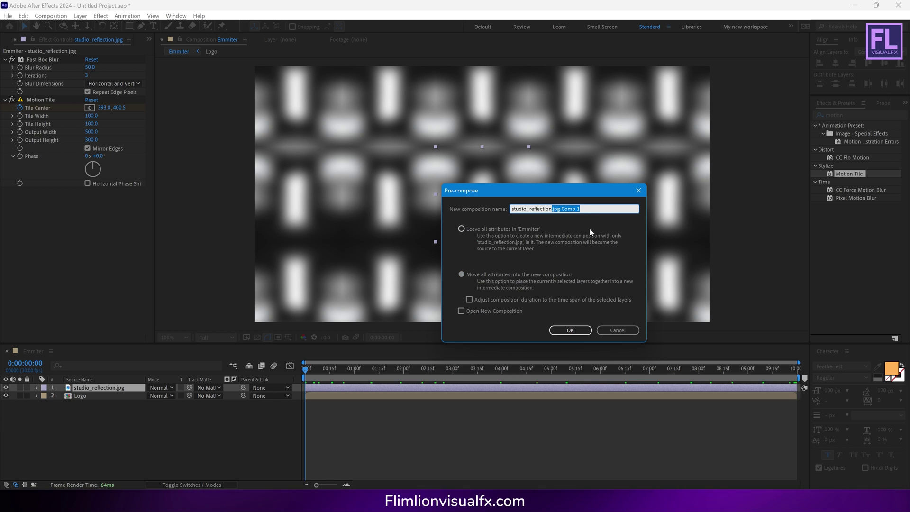
pyautogui.press('BackSpace')
pyautogui.click(567, 332)
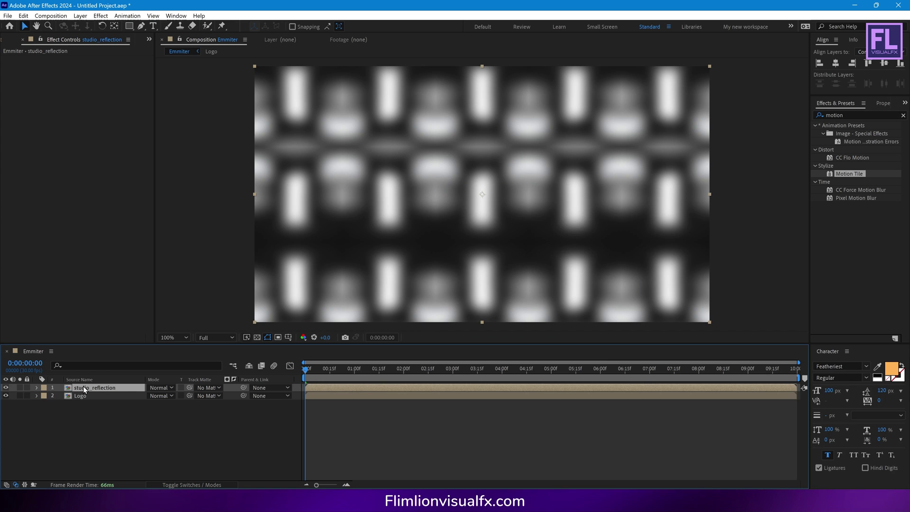
# Move the studio_reflection layer below Logo and set its track matte to the Logo layer.
pyautogui.moveTo(82, 391); pyautogui.dragTo(90, 401)
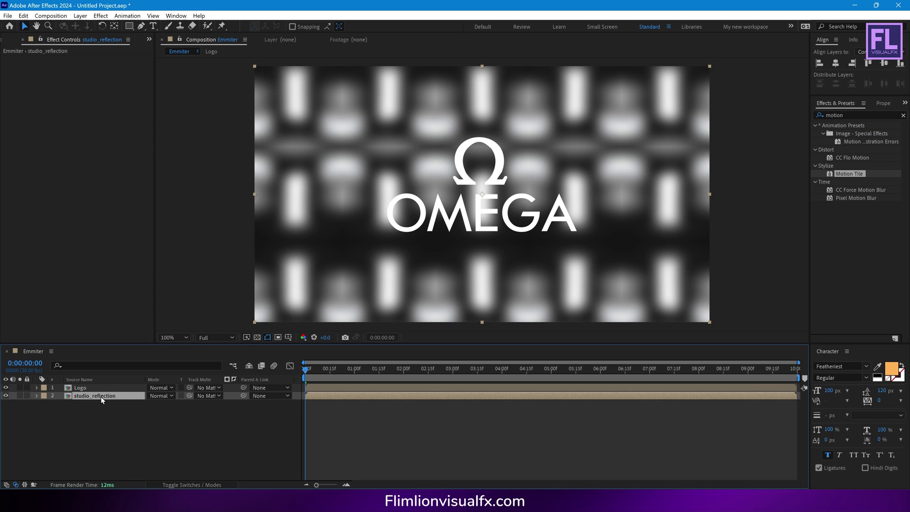
pyautogui.click(207, 396)
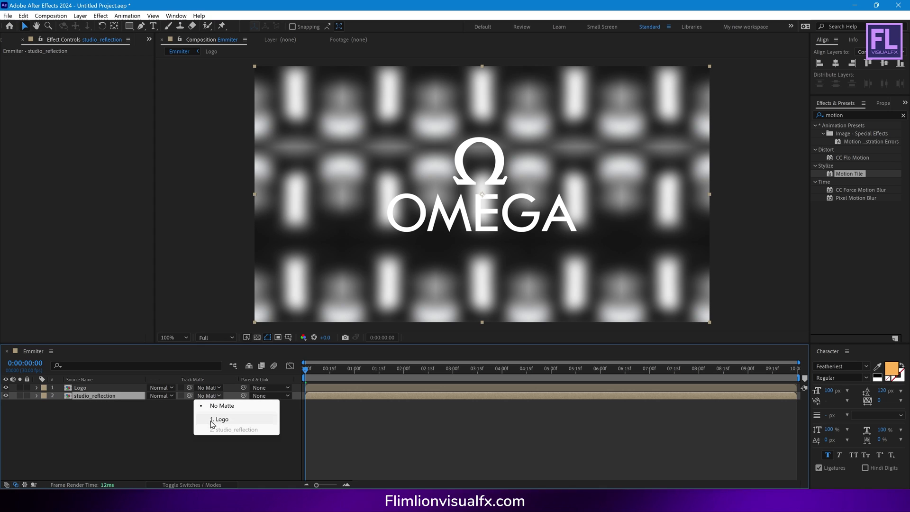
pyautogui.click(244, 419)
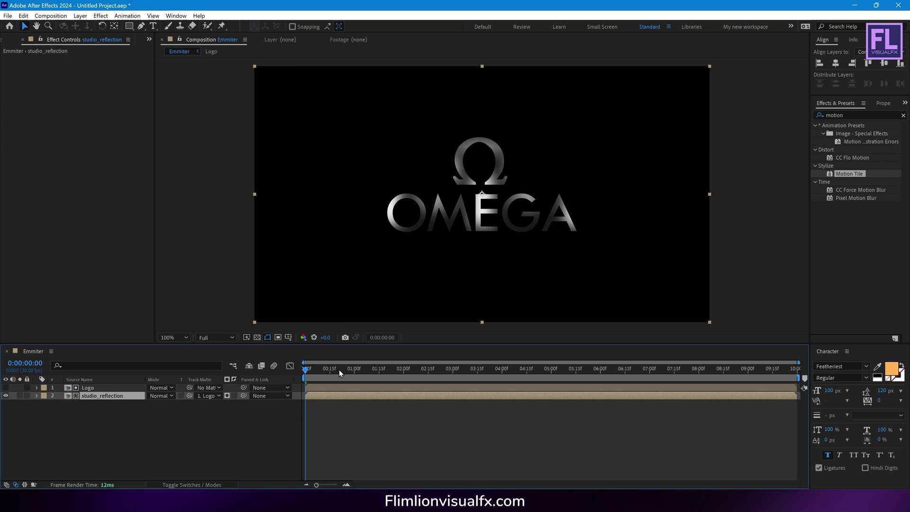
pyautogui.moveTo(339, 368); pyautogui.dragTo(271, 394)
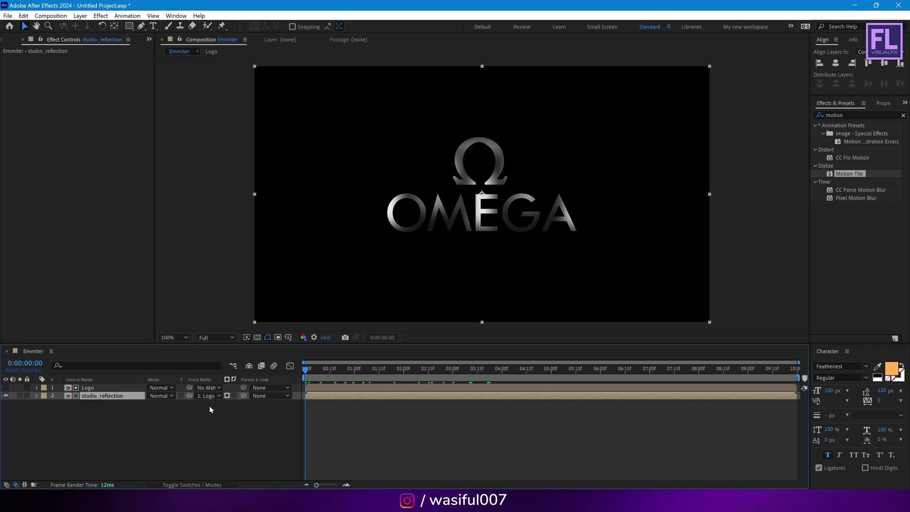
pyautogui.click(190, 485)
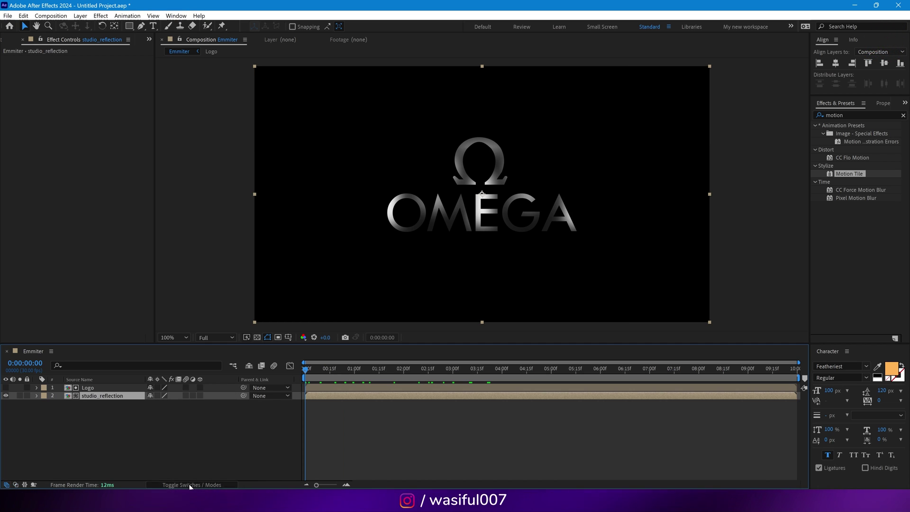
pyautogui.click(190, 485)
pyautogui.click(190, 485)
pyautogui.click(190, 485)
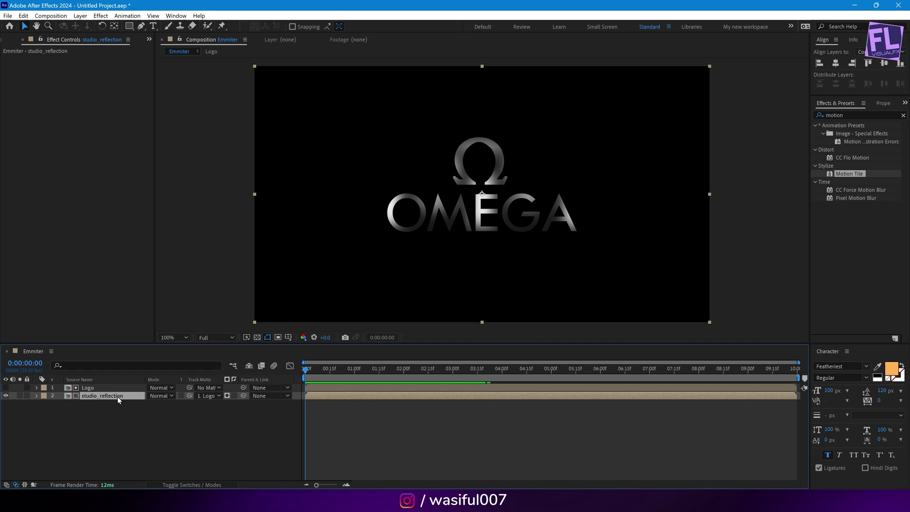
# Find the CC Blobbylize effect and apply it to the studio_reflection layer.
pyautogui.doubleClick(838, 115)
pyautogui.write('cc')
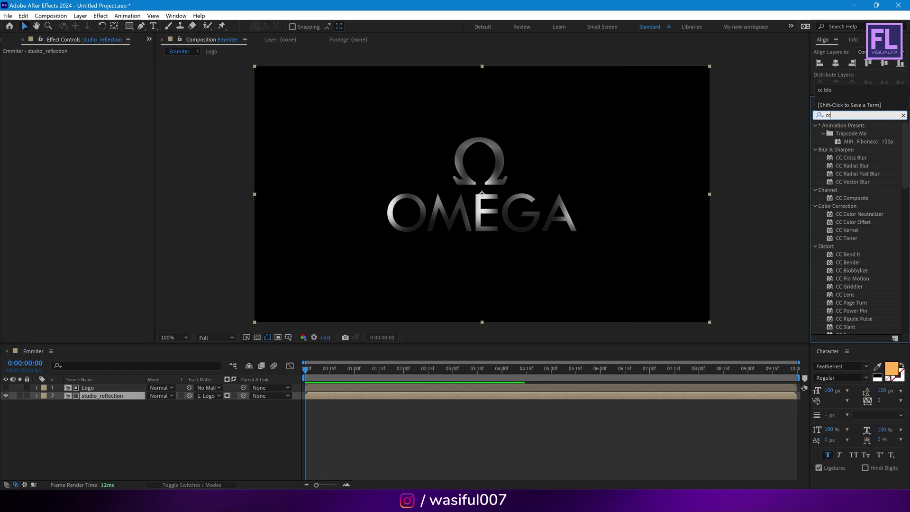
pyautogui.write(' blo')
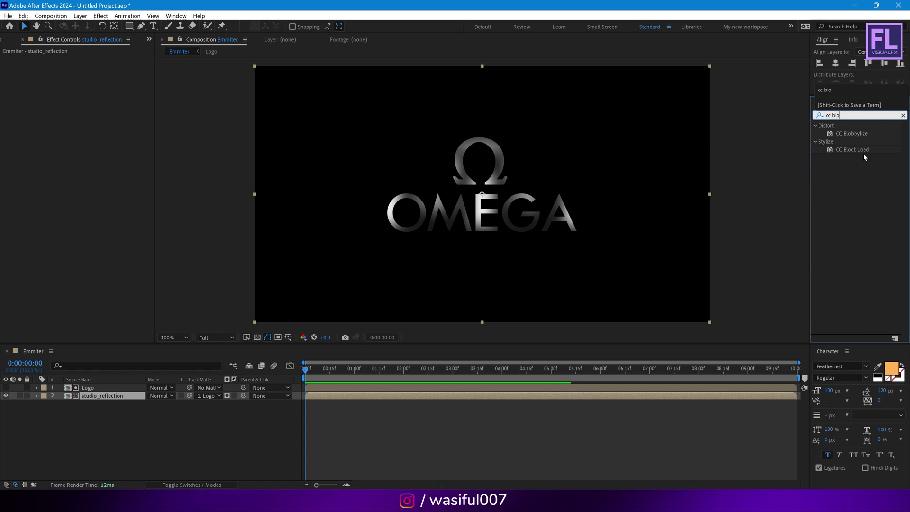
pyautogui.moveTo(864, 134); pyautogui.dragTo(111, 401)
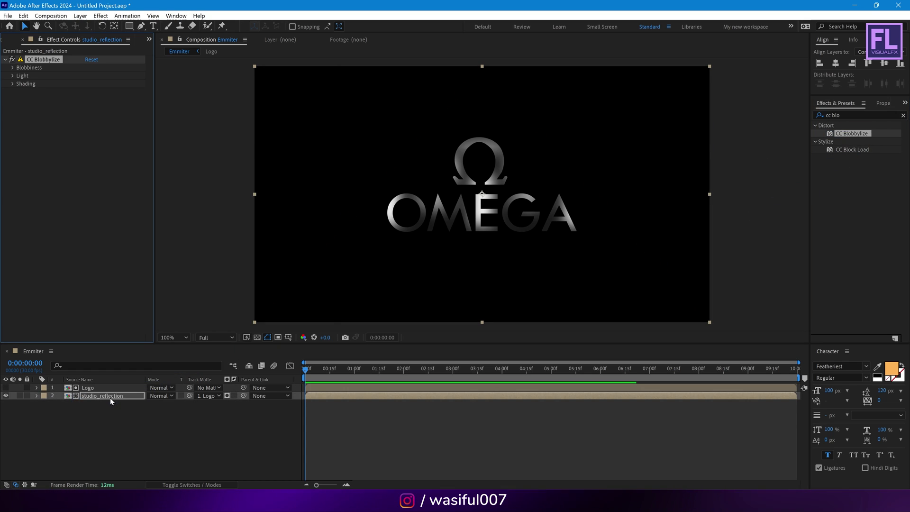
# Set CC Blobbylize's Blob Layer to Logo, Property to Alpha, Softness to 5 and Cut Away to 0.
pyautogui.click(13, 68)
pyautogui.click(88, 76)
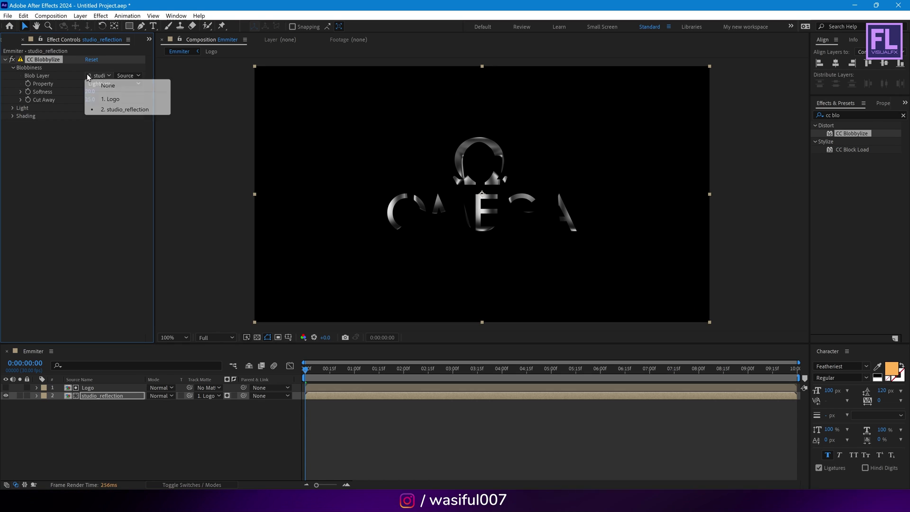
pyautogui.click(112, 98)
pyautogui.click(106, 81)
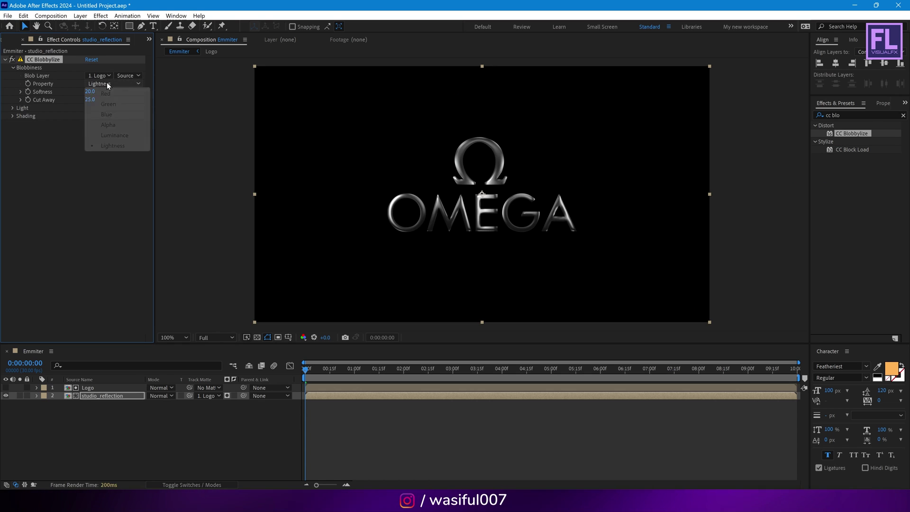
pyautogui.click(116, 127)
pyautogui.click(88, 92)
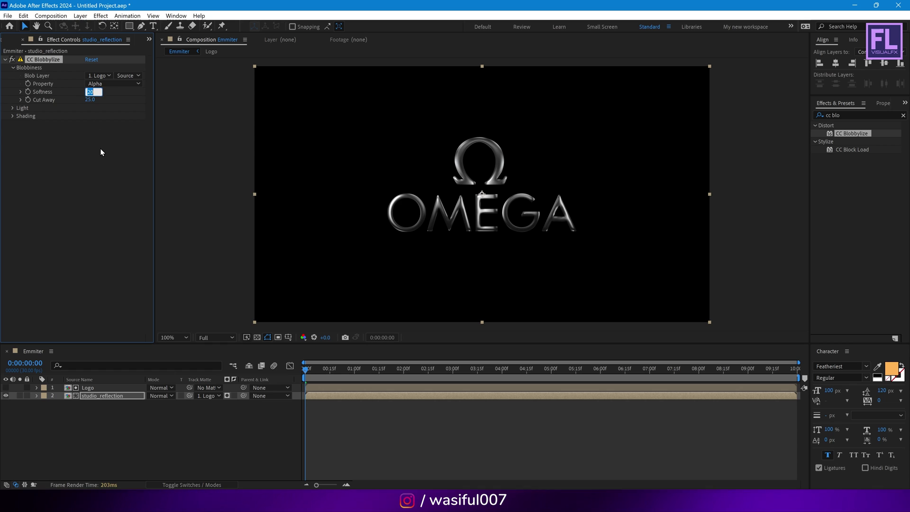
pyautogui.write('5')
pyautogui.press('Return')
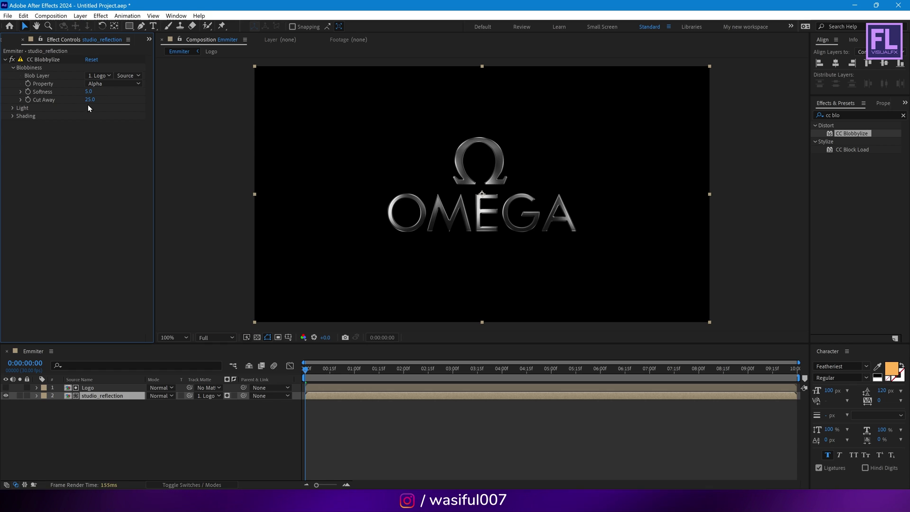
pyautogui.moveTo(89, 99); pyautogui.dragTo(22, 108)
pyautogui.moveTo(434, 370); pyautogui.dragTo(571, 370)
# Pre-compose the Logo and studio_reflection layers together as Glossy Logo, moving all attributes into the new composition.
pyautogui.click(101, 435)
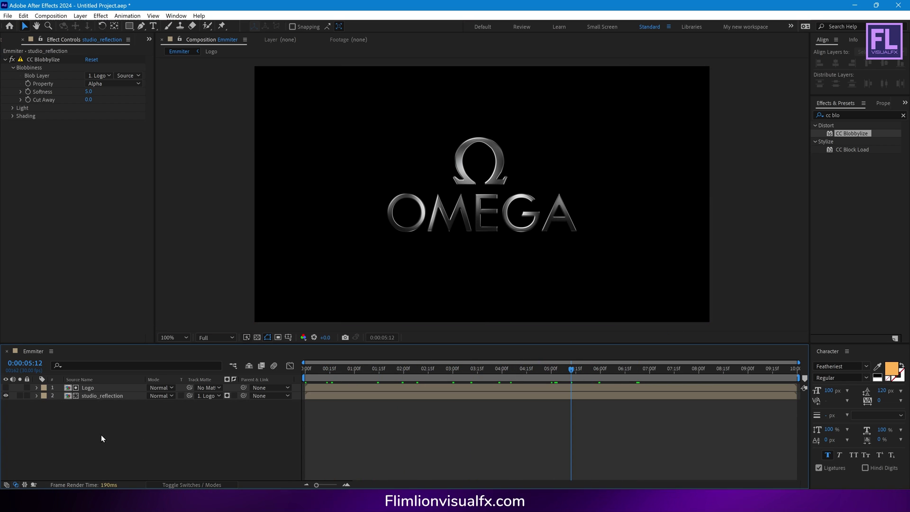
pyautogui.moveTo(80, 430); pyautogui.dragTo(116, 387)
pyautogui.rightClick(116, 388)
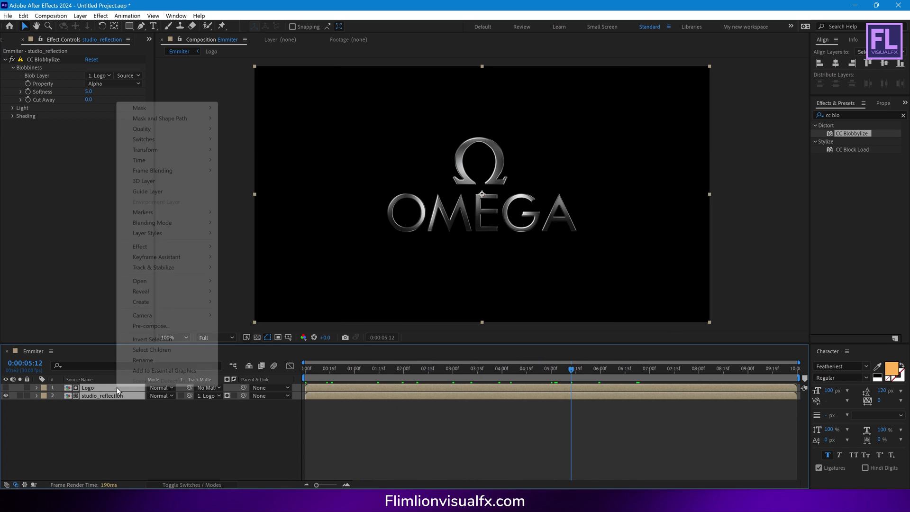
pyautogui.click(172, 325)
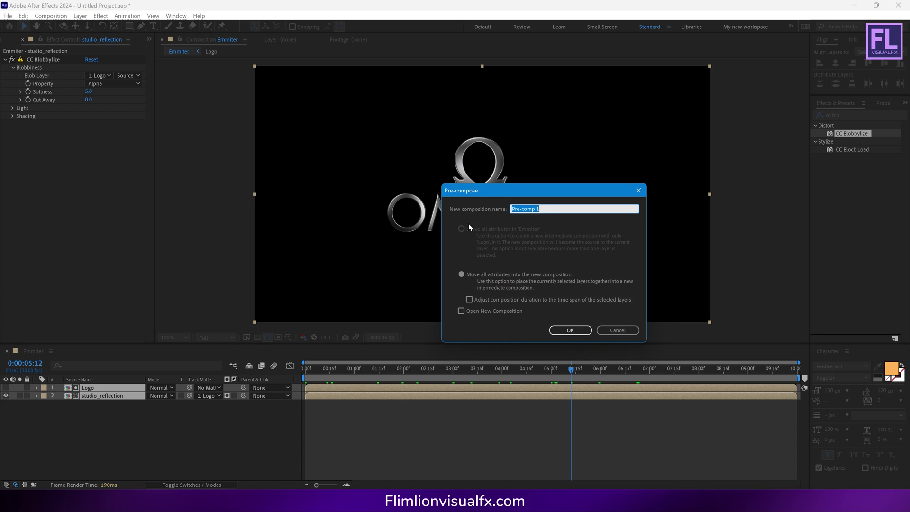
pyautogui.click(473, 276)
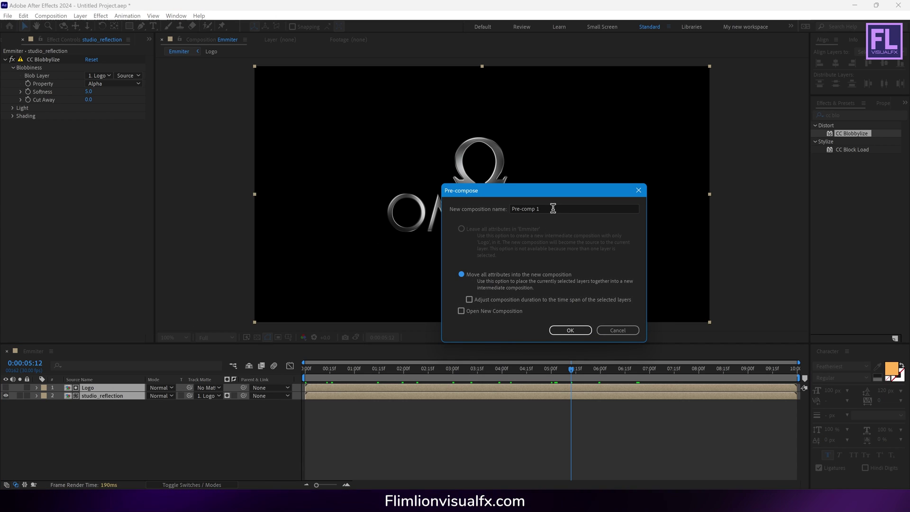
pyautogui.moveTo(552, 208); pyautogui.dragTo(414, 223)
pyautogui.press('BackSpace')
pyautogui.write('Gl')
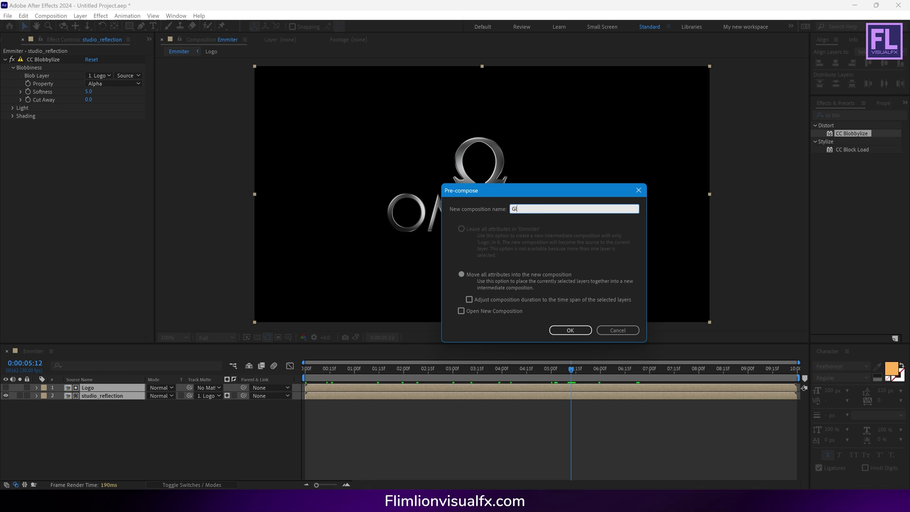
pyautogui.write('ossy Logo')
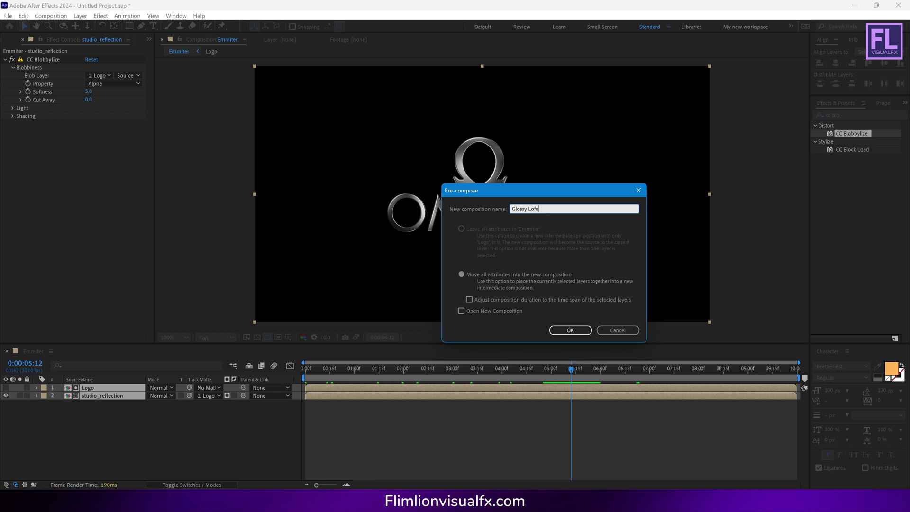
pyautogui.click(583, 329)
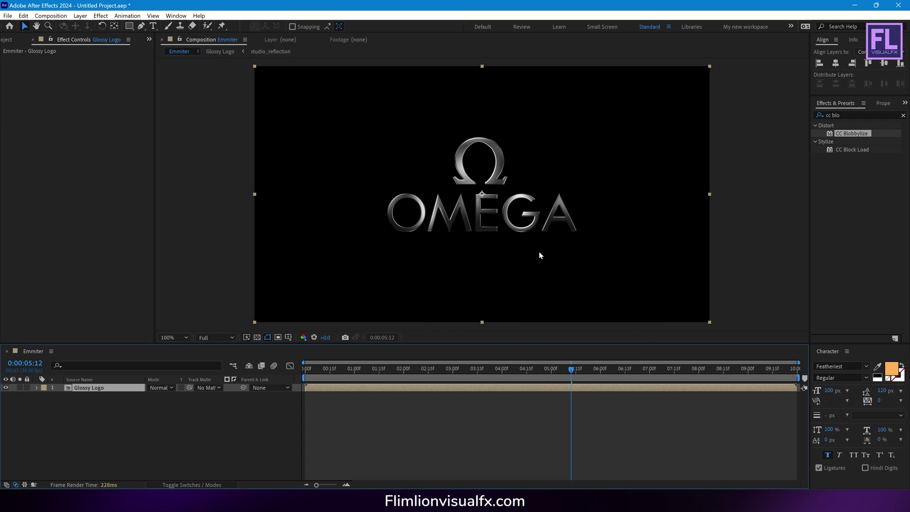
# Show the title and action safe guides and draw a tall, narrow rectangular mask on the Glossy Logo layer, right of the logo.
pyautogui.click(129, 26)
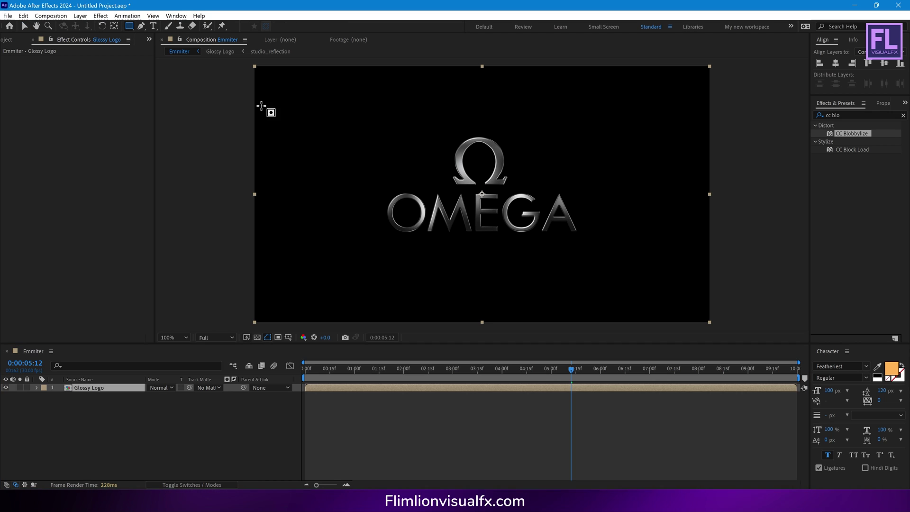
pyautogui.press("'")
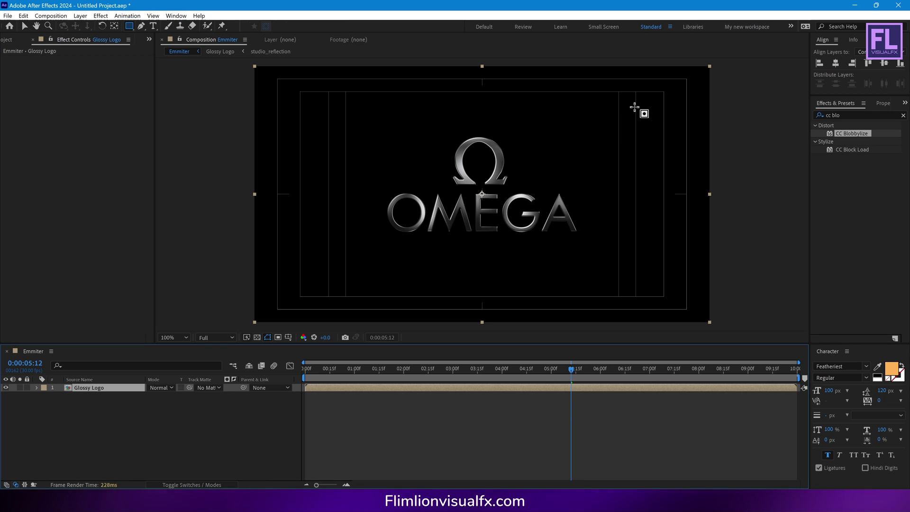
pyautogui.moveTo(635, 107); pyautogui.dragTo(616, 281)
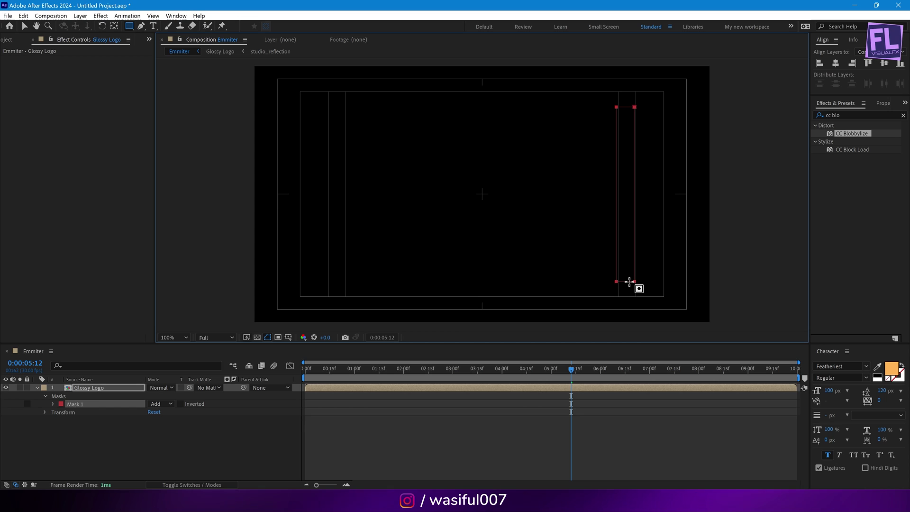
pyautogui.press('v')
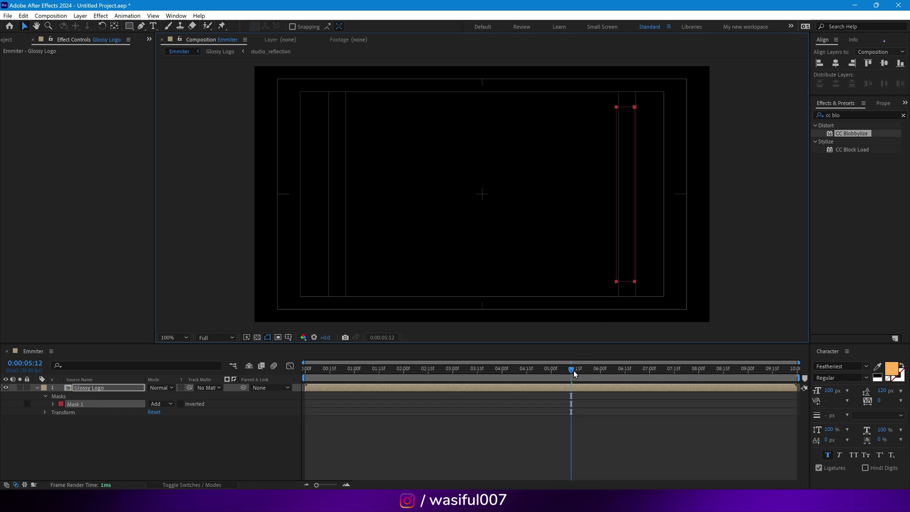
# Set a starting keyframe for Mask 1's Mask Path on the Glossy Logo layer at 0:00:02:00.
pyautogui.moveTo(573, 371); pyautogui.dragTo(403, 381)
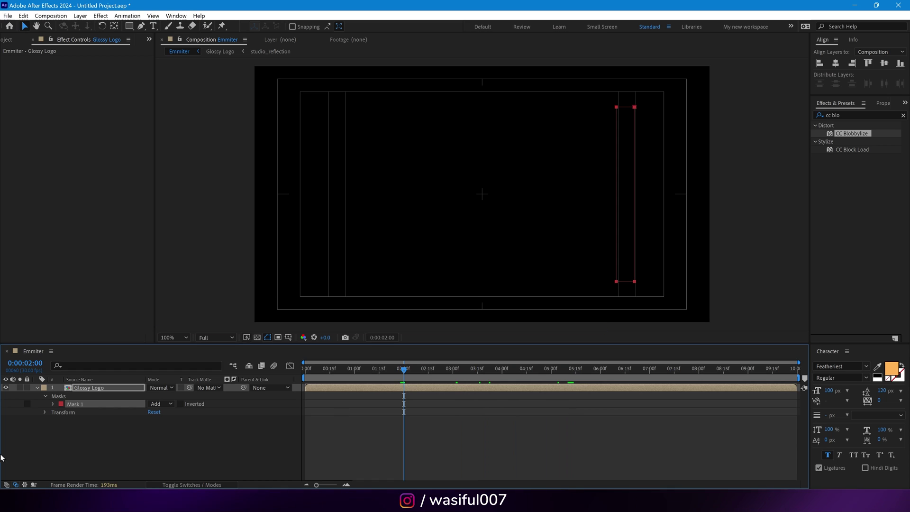
pyautogui.click(52, 404)
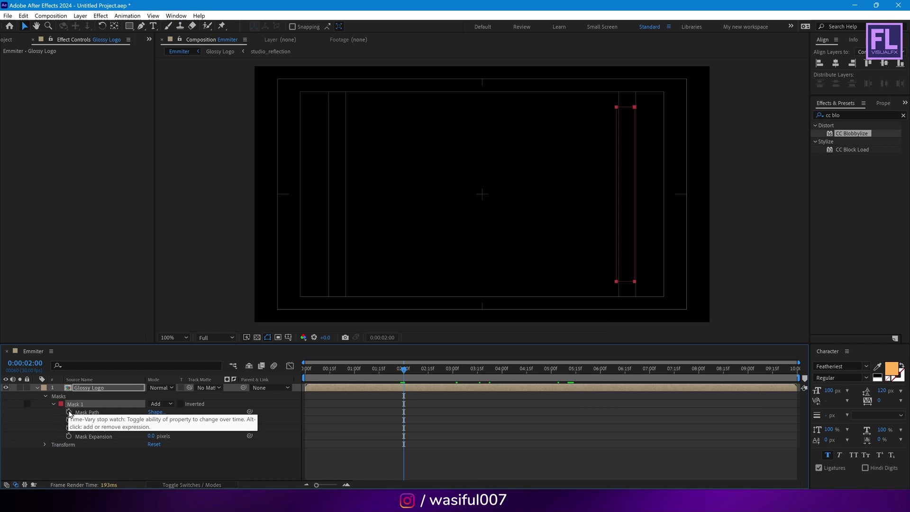
pyautogui.click(68, 412)
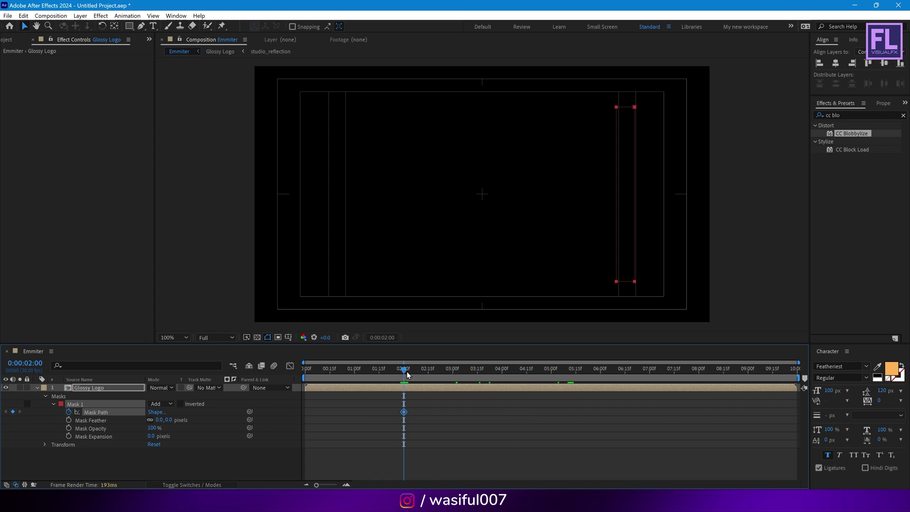
# At 0:00:06:00, keyframe Mask 1's path on the Glossy Logo layer by moving the mask to the frame's left side.
pyautogui.moveTo(407, 371); pyautogui.dragTo(603, 374)
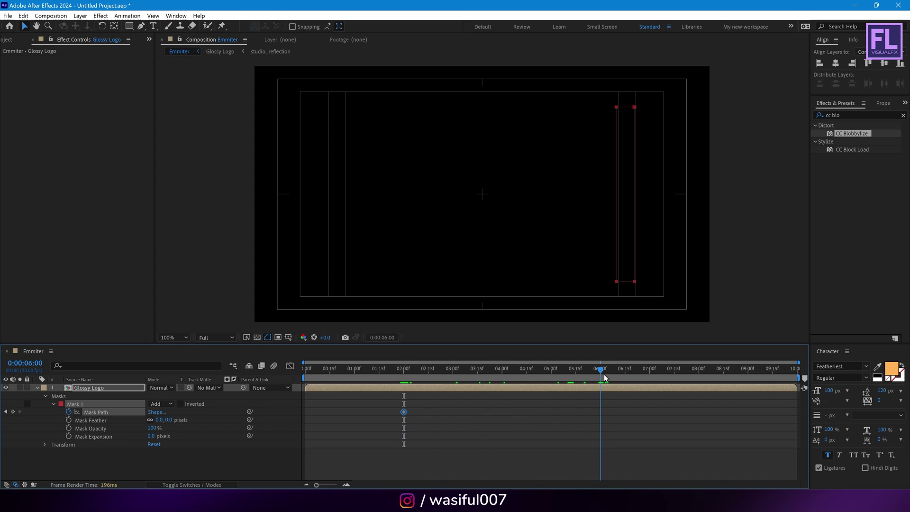
pyautogui.doubleClick(635, 282)
pyautogui.moveTo(630, 260); pyautogui.dragTo(334, 249)
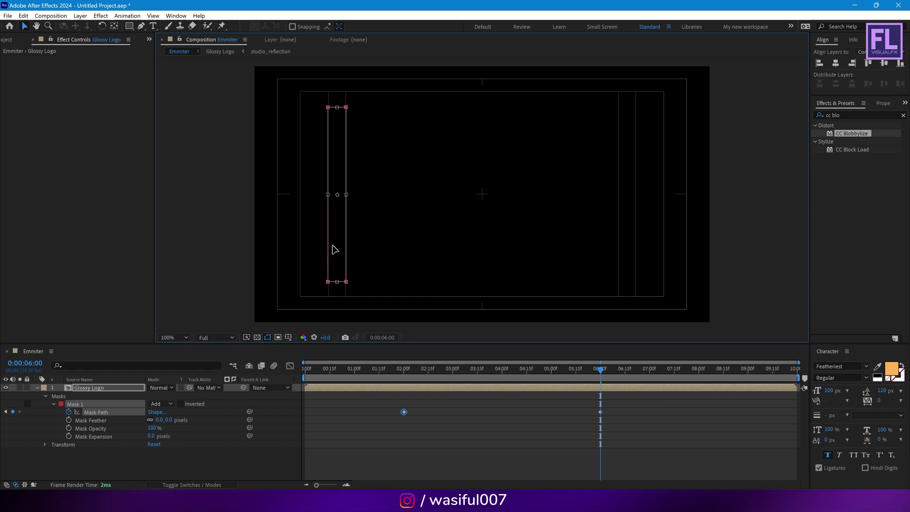
# At the 0:00:02:00 Mask Path keyframe, shift the narrow mask slightly farther right.
pyautogui.moveTo(597, 375); pyautogui.dragTo(404, 387)
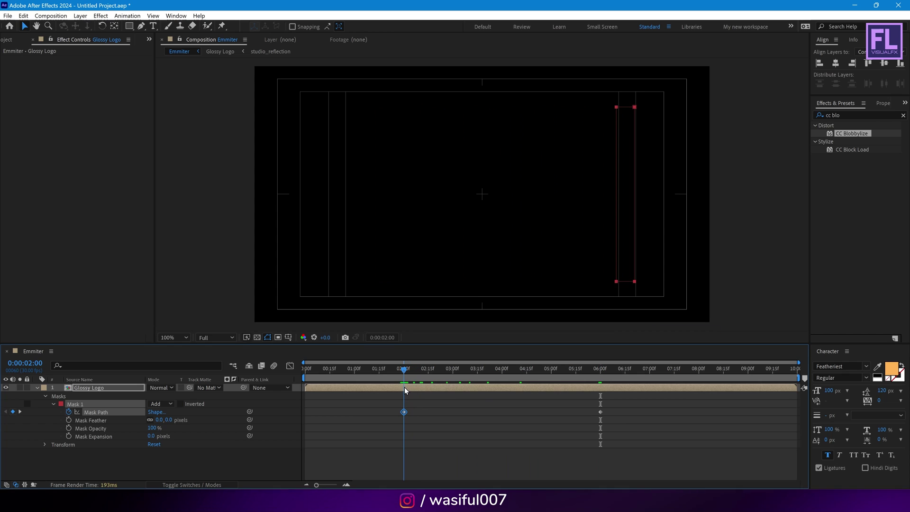
pyautogui.doubleClick(630, 270)
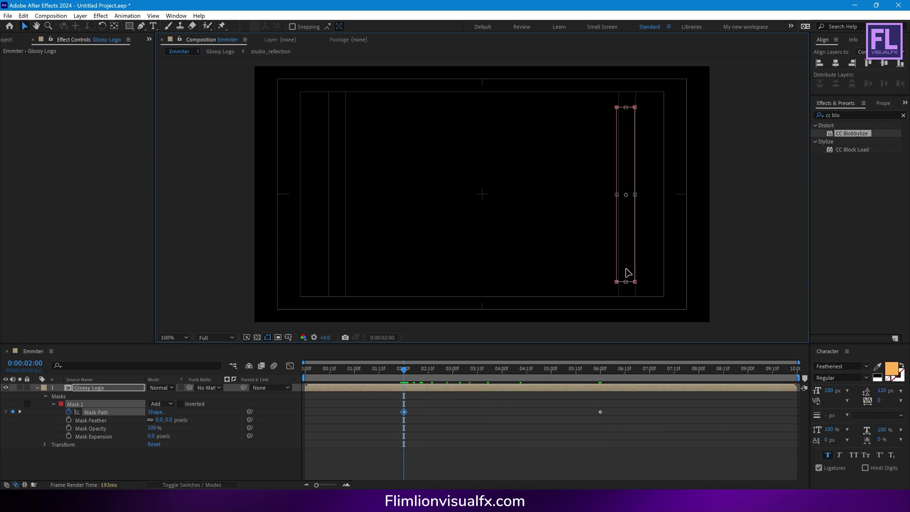
pyautogui.moveTo(629, 270); pyautogui.dragTo(637, 270)
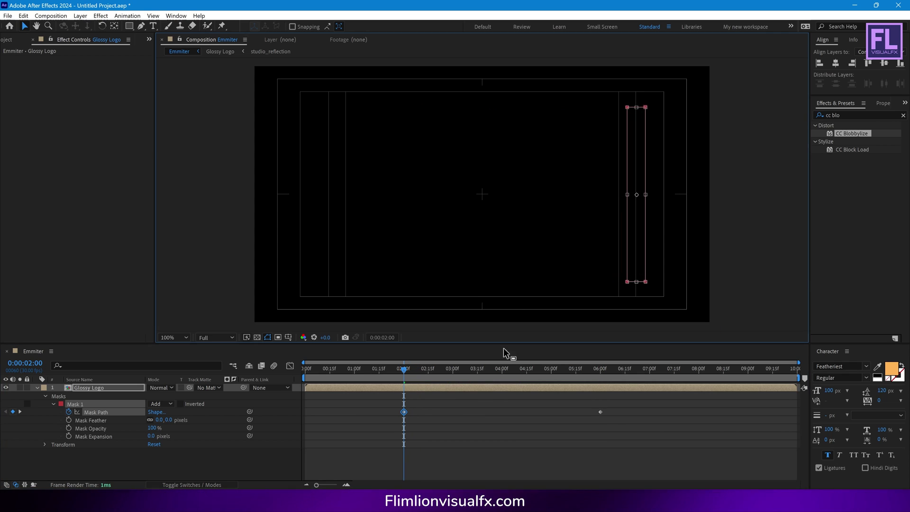
# Set Mask 1's Mask Feather to 40 pixels, collapse the Glossy Logo layer's properties and preview the mask sweep.
pyautogui.moveTo(412, 373); pyautogui.dragTo(510, 364)
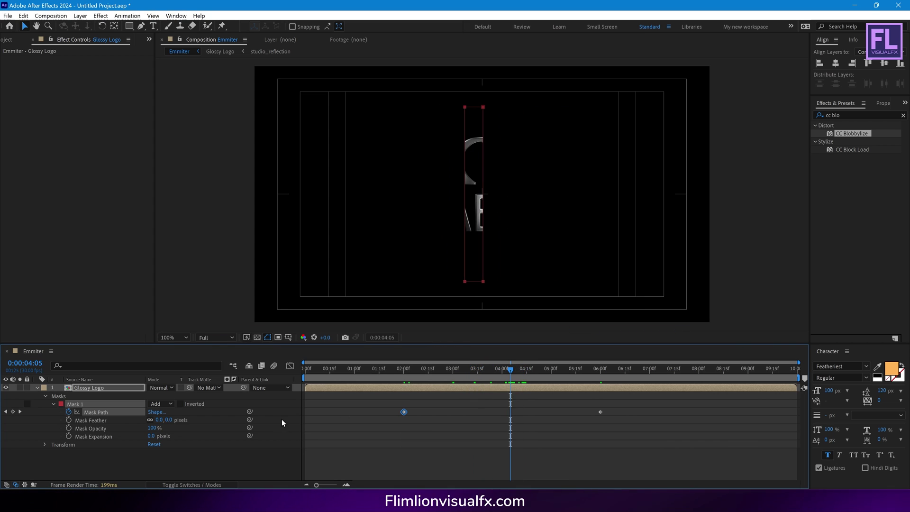
pyautogui.click(159, 420)
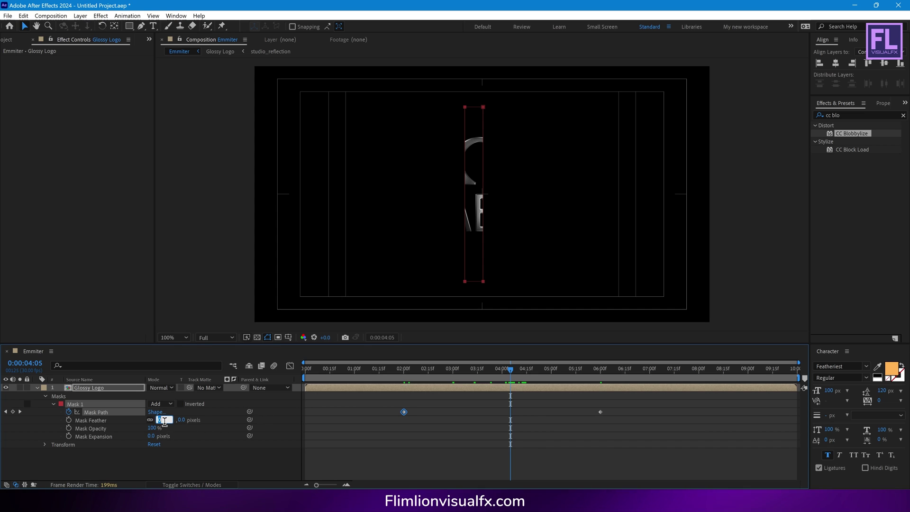
pyautogui.write('40')
pyautogui.press('Return')
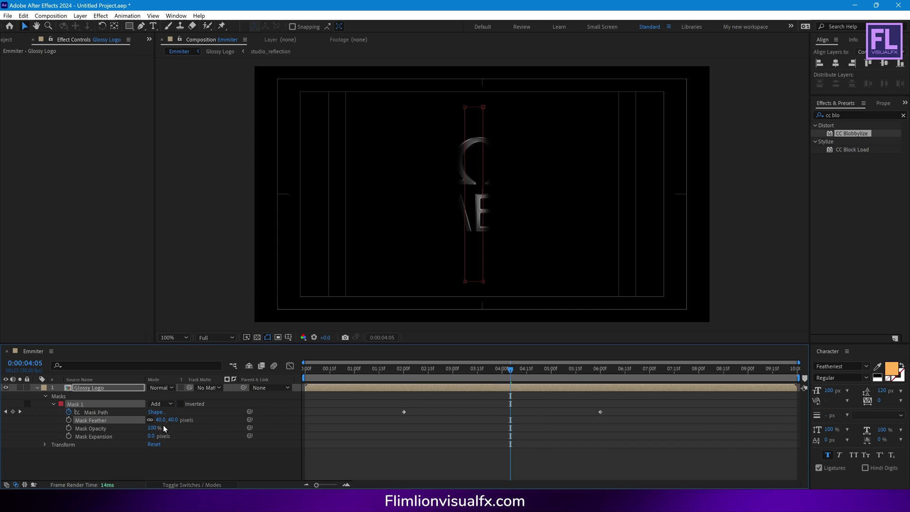
pyautogui.click(39, 388)
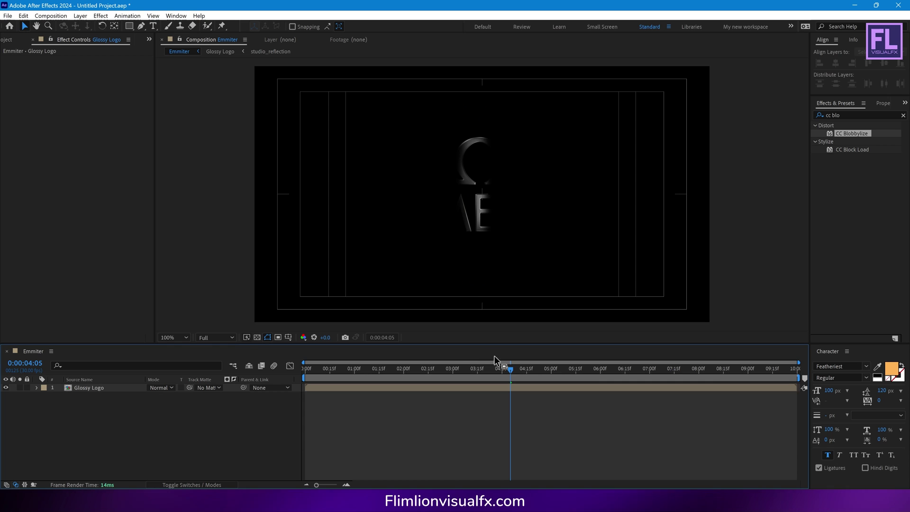
pyautogui.moveTo(495, 368)
pyautogui.mouseDown()
pyautogui.moveTo(345, 381)
pyautogui.moveTo(585, 358)
pyautogui.moveTo(504, 361)
pyautogui.mouseUp()
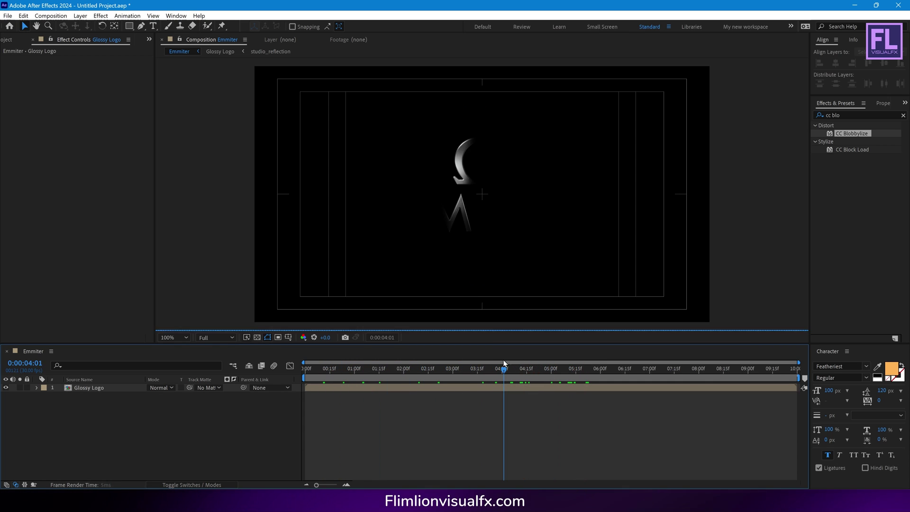
# Create a 1920 x 1080, 30 fps, 10-second composition named Main and hide the title and action safe guides.
pyautogui.click(9, 42)
pyautogui.click(42, 274)
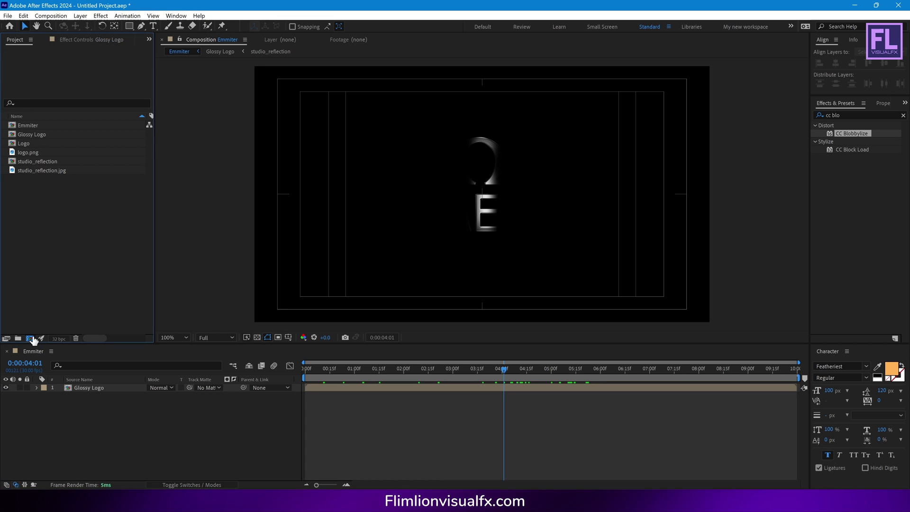
pyautogui.click(29, 338)
pyautogui.moveTo(393, 100); pyautogui.dragTo(435, 111)
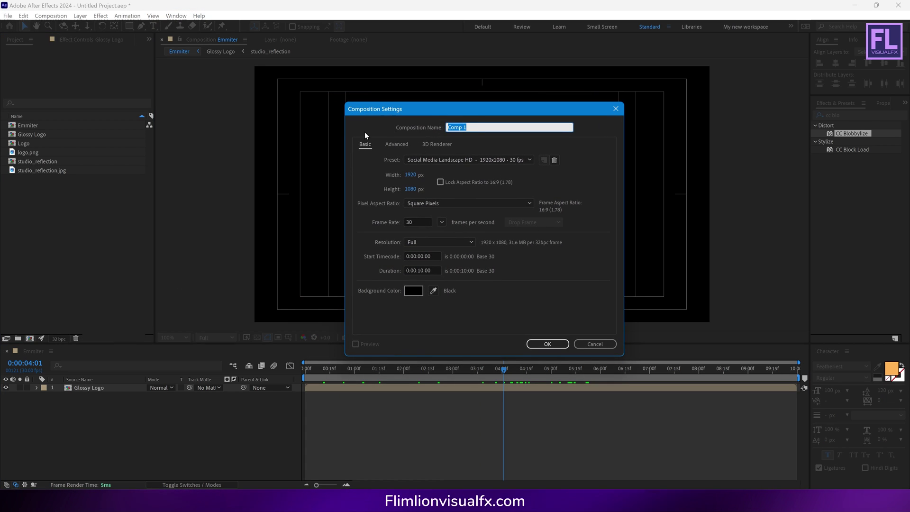
pyautogui.write('Main')
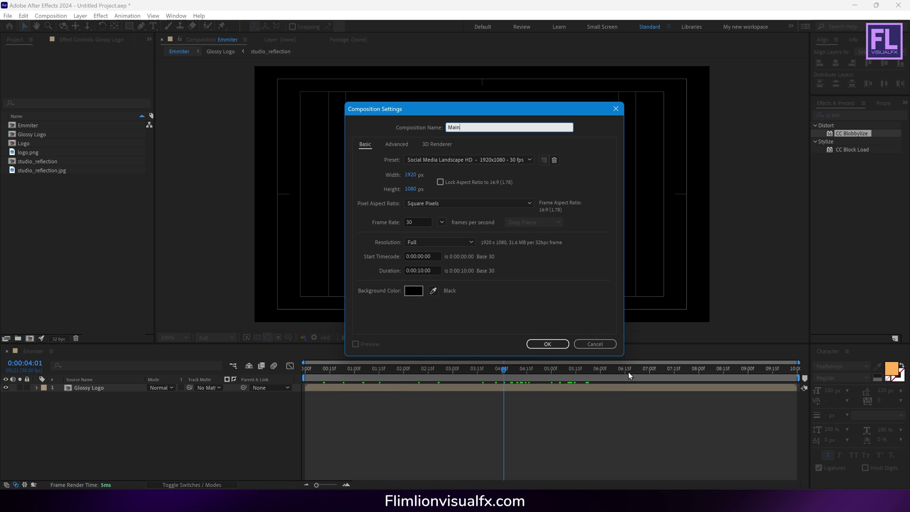
pyautogui.click(547, 343)
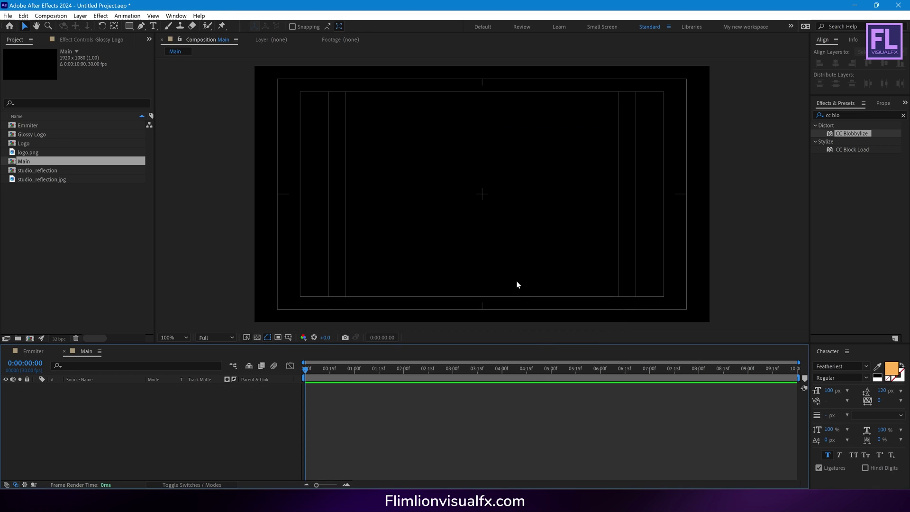
pyautogui.click(289, 339)
pyautogui.click(323, 348)
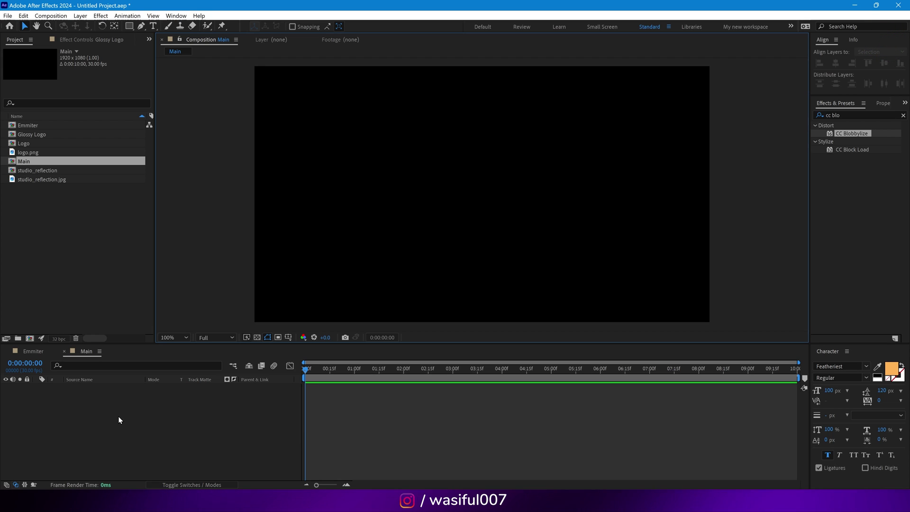
# Add a black 1920 x 1080 solid named Particles to the Main composition.
pyautogui.rightClick(87, 417)
pyautogui.moveTo(123, 300)
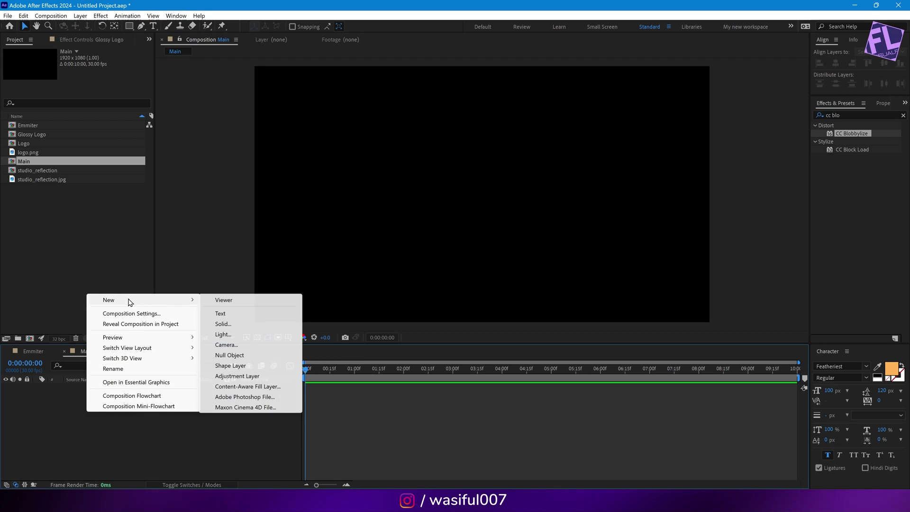
pyautogui.click(239, 327)
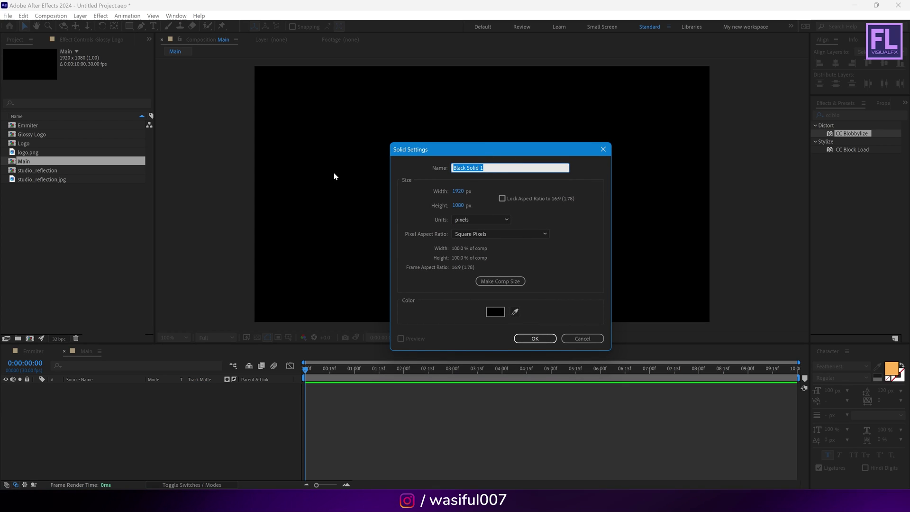
pyautogui.write('Particles')
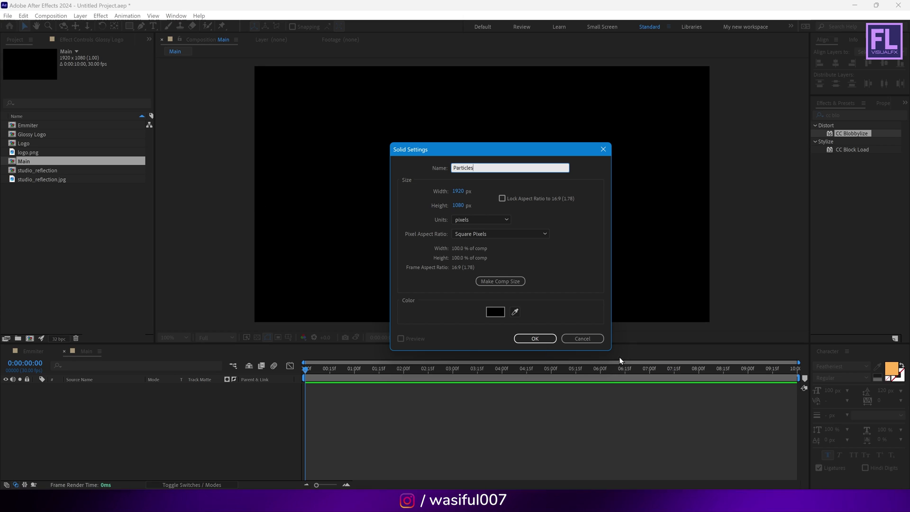
pyautogui.click(534, 339)
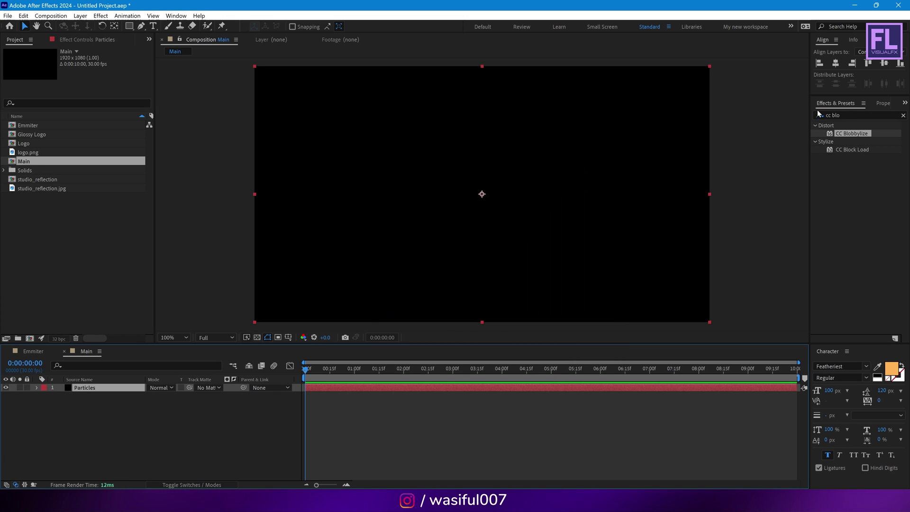
# Apply the RG Trapcode Particular effect to the Particles layer and scrub the timeline to preview the emission.
pyautogui.click(836, 115)
pyautogui.write('partic')
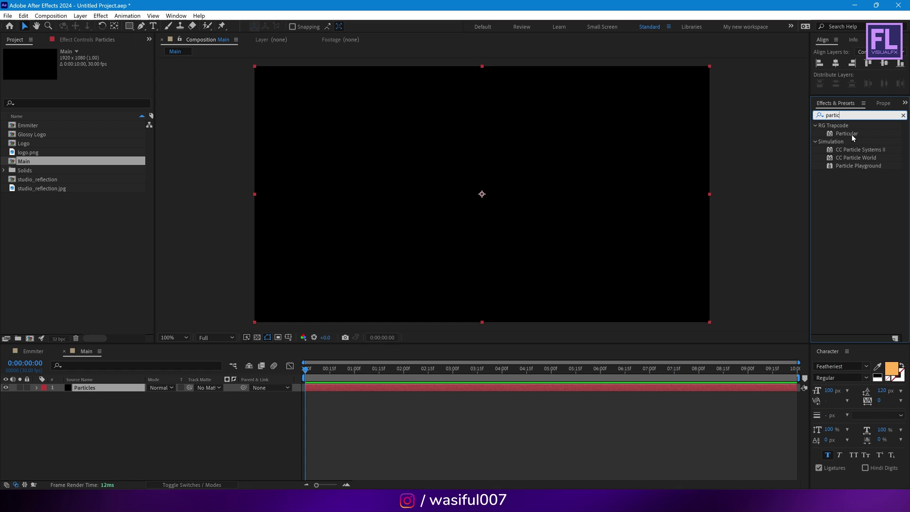
pyautogui.click(851, 134)
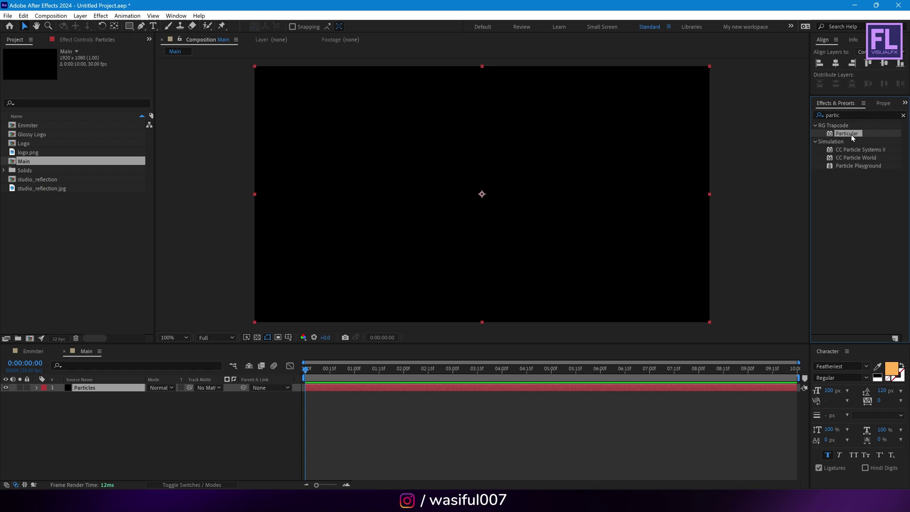
pyautogui.moveTo(851, 132); pyautogui.dragTo(473, 172)
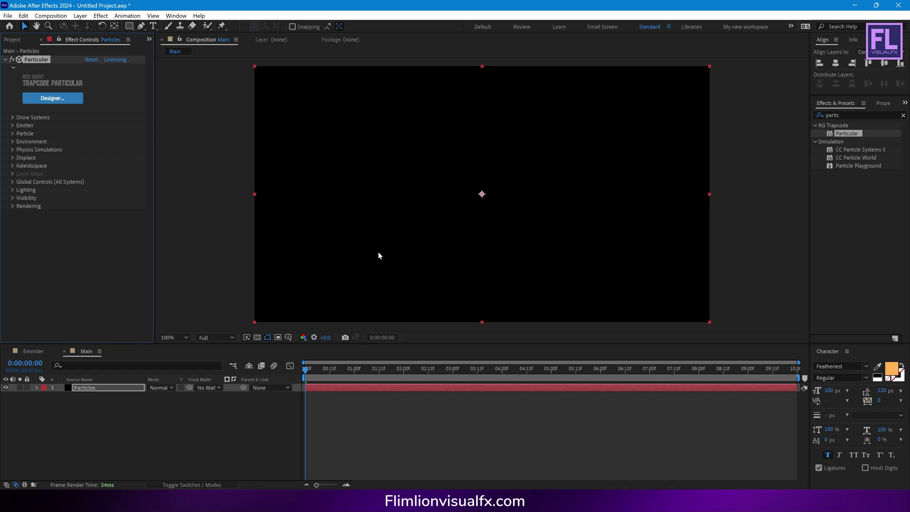
pyautogui.moveTo(306, 370); pyautogui.dragTo(415, 382)
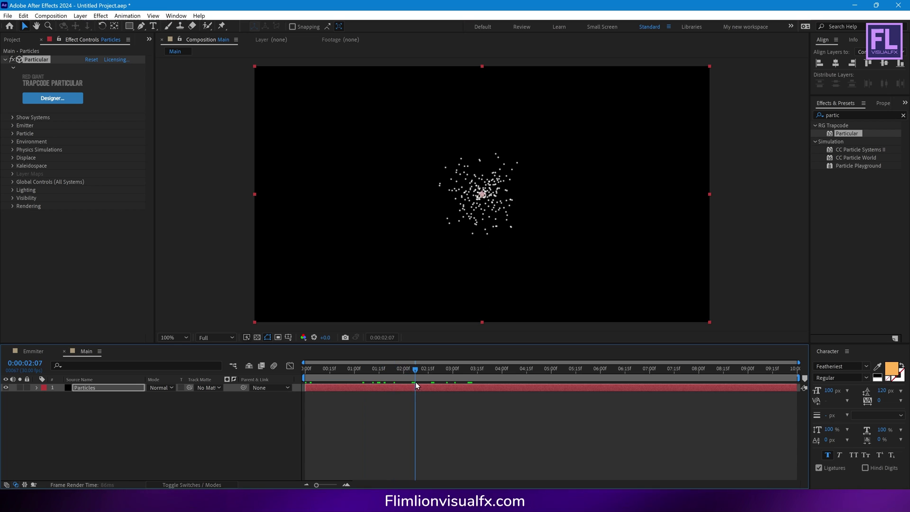
# Place the Emmiter composition below Particles in Main, make it a 3D layer and turn off its visibility.
pyautogui.click(23, 41)
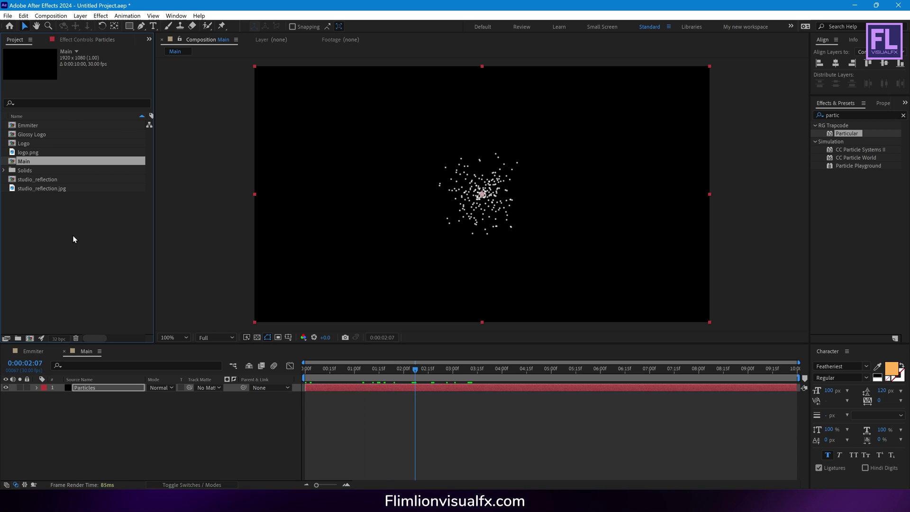
pyautogui.click(32, 125)
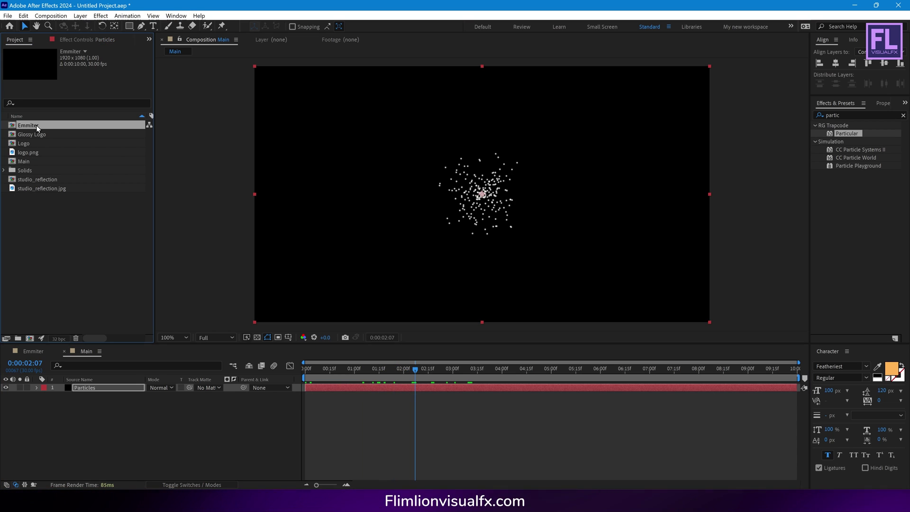
pyautogui.moveTo(37, 128); pyautogui.dragTo(84, 412)
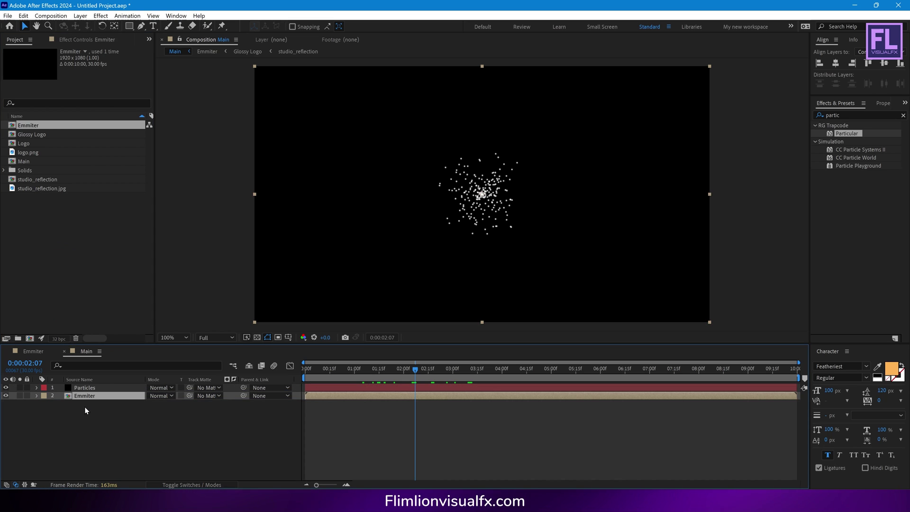
pyautogui.click(150, 485)
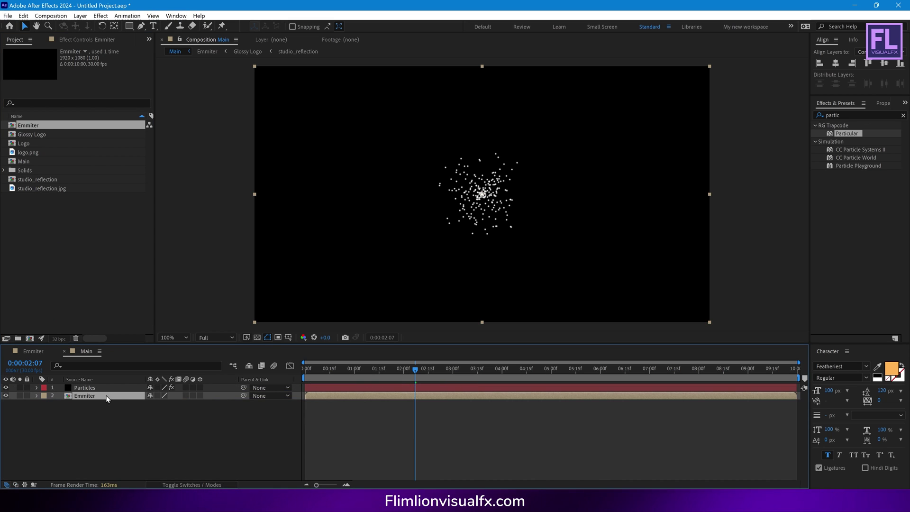
pyautogui.click(199, 395)
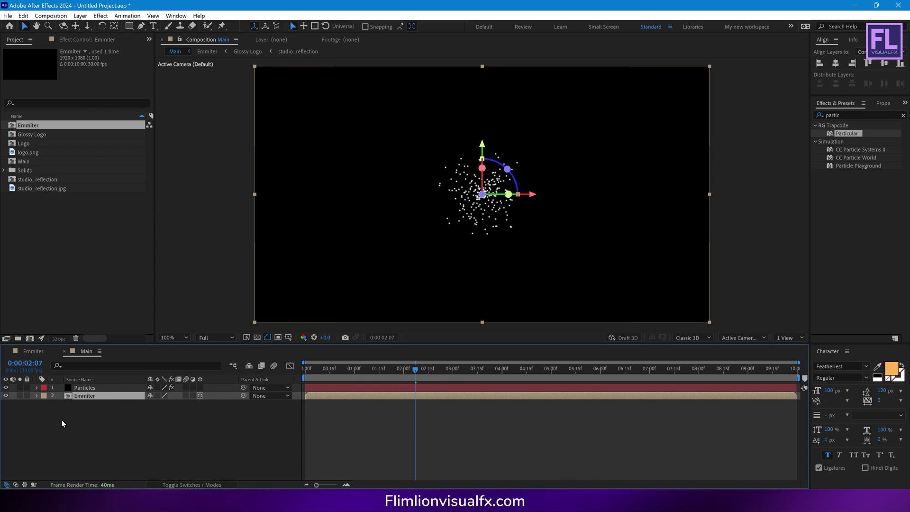
pyautogui.click(6, 397)
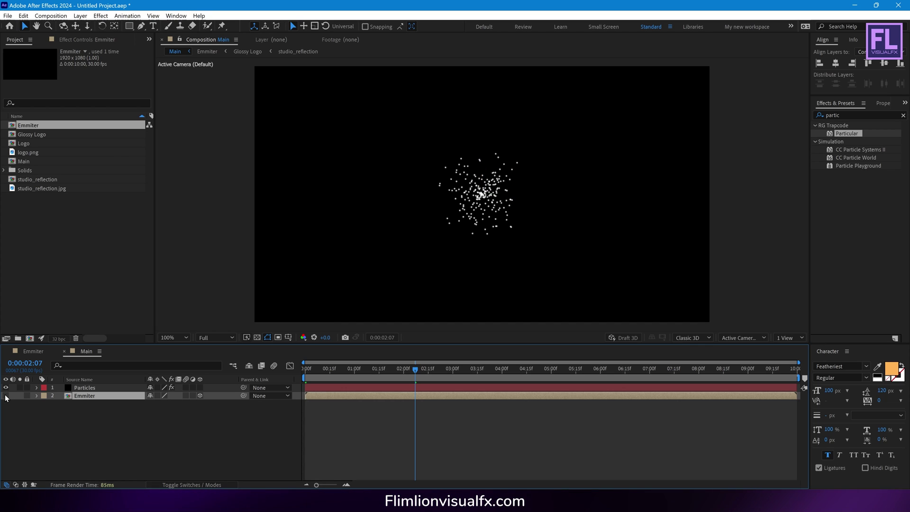
pyautogui.moveTo(463, 379); pyautogui.dragTo(507, 379)
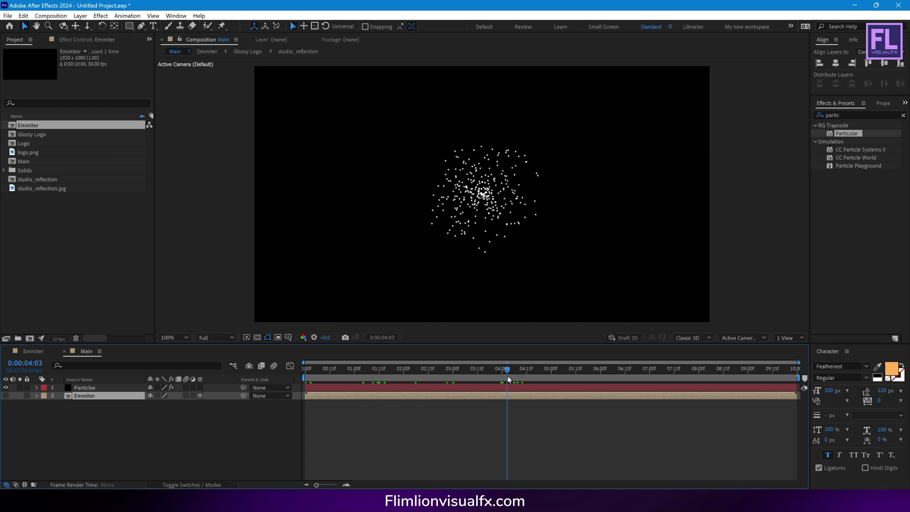
# Set the Emitter Type of the Particular effect on the Particles layer to Layer.
pyautogui.click(101, 389)
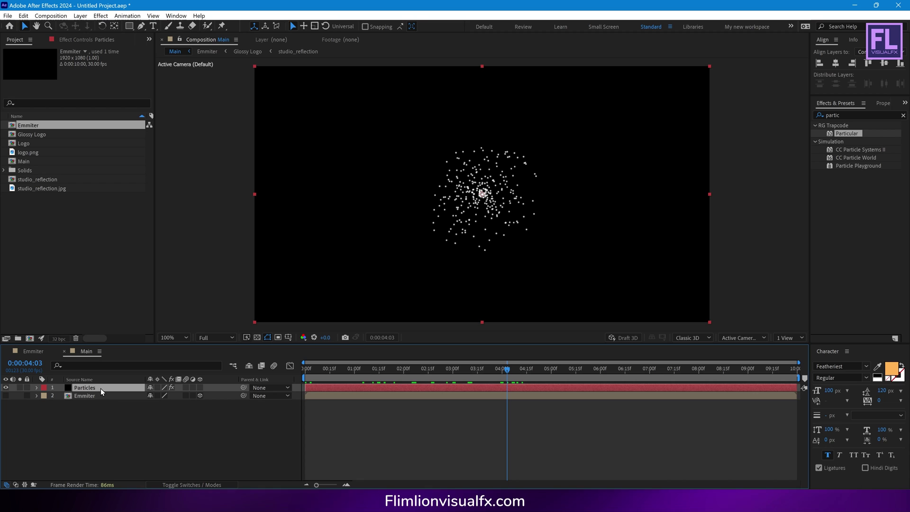
pyautogui.click(78, 41)
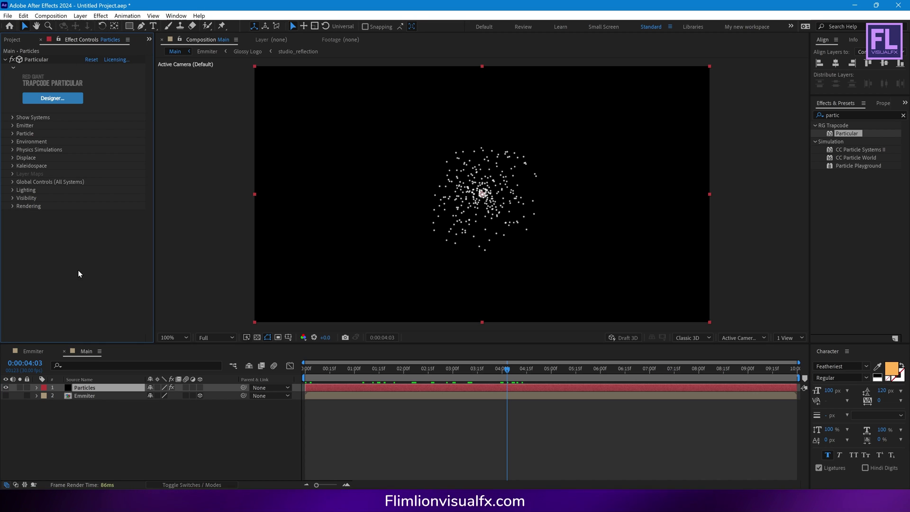
pyautogui.click(13, 126)
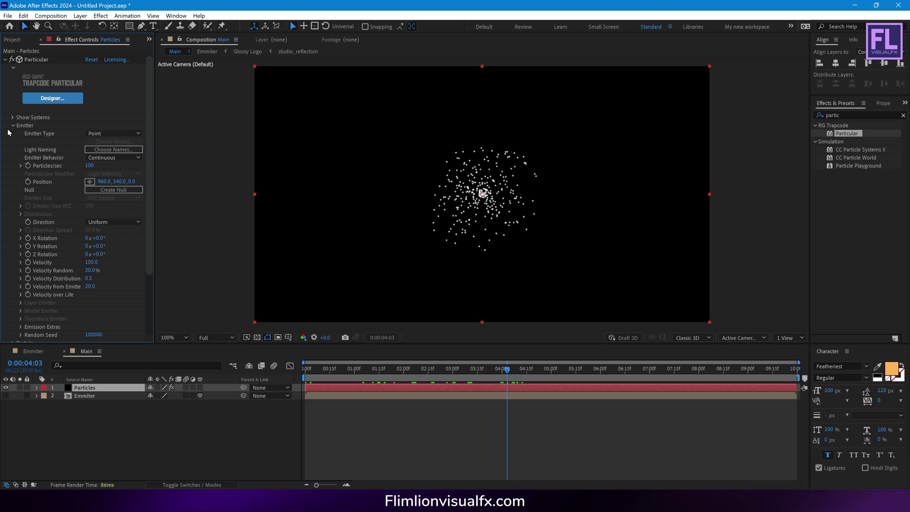
pyautogui.click(113, 133)
pyautogui.click(109, 185)
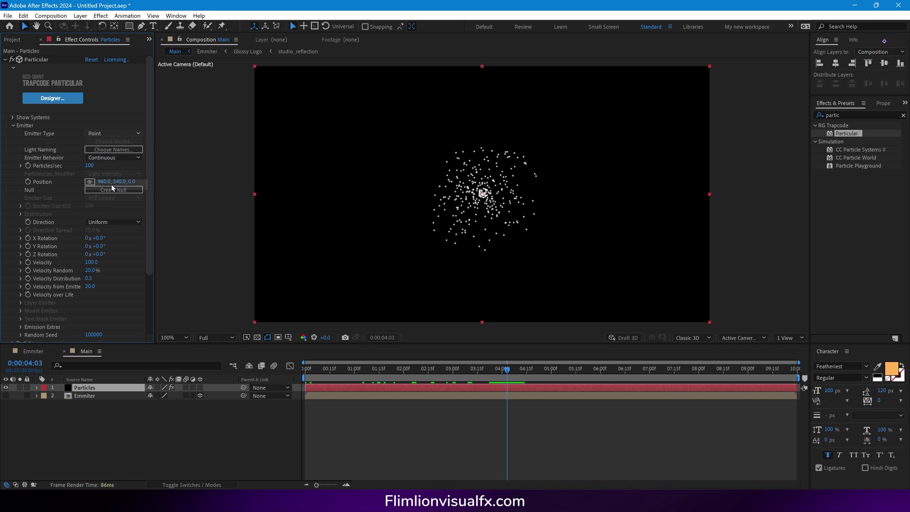
# Set the emitter's Particles/sec to 1000000.
pyautogui.click(89, 166)
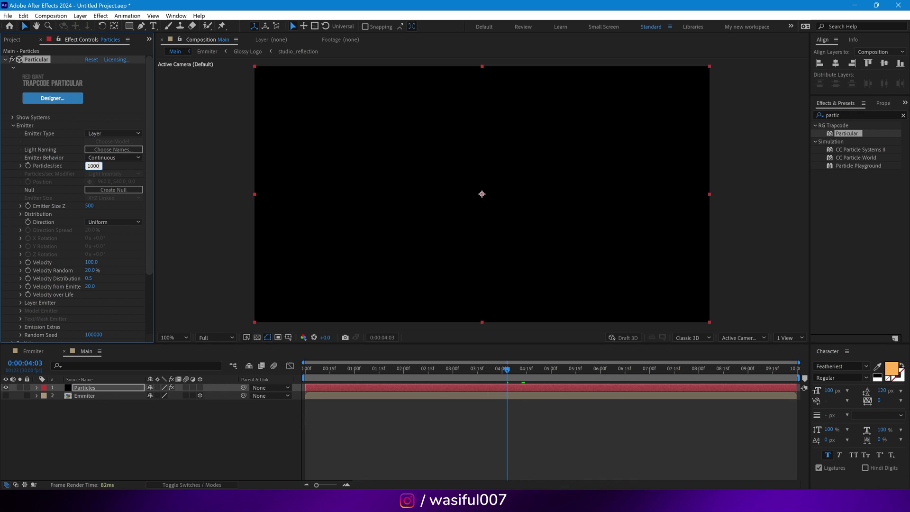
pyautogui.write('1000000')
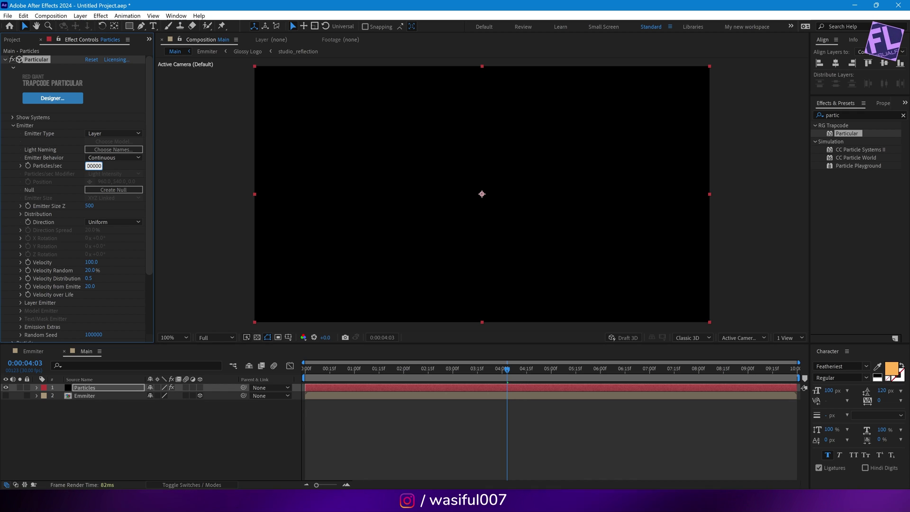
pyautogui.press('Return')
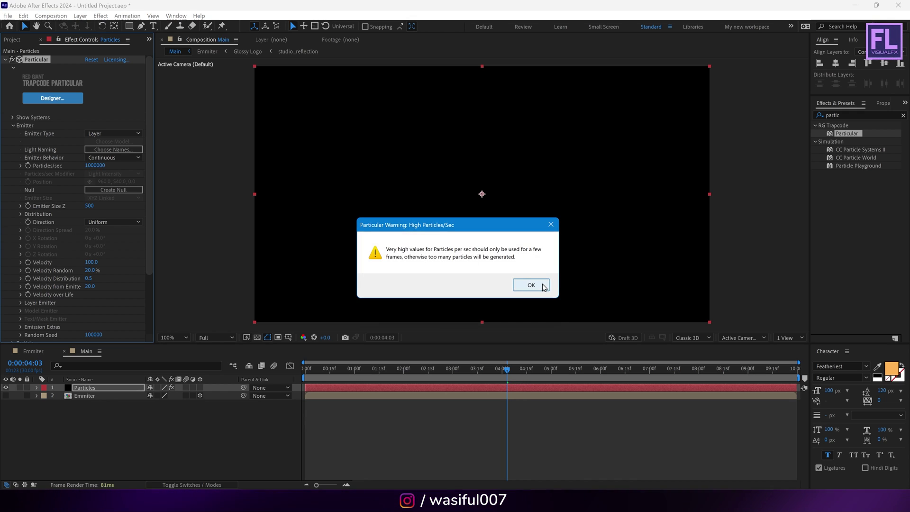
pyautogui.click(531, 285)
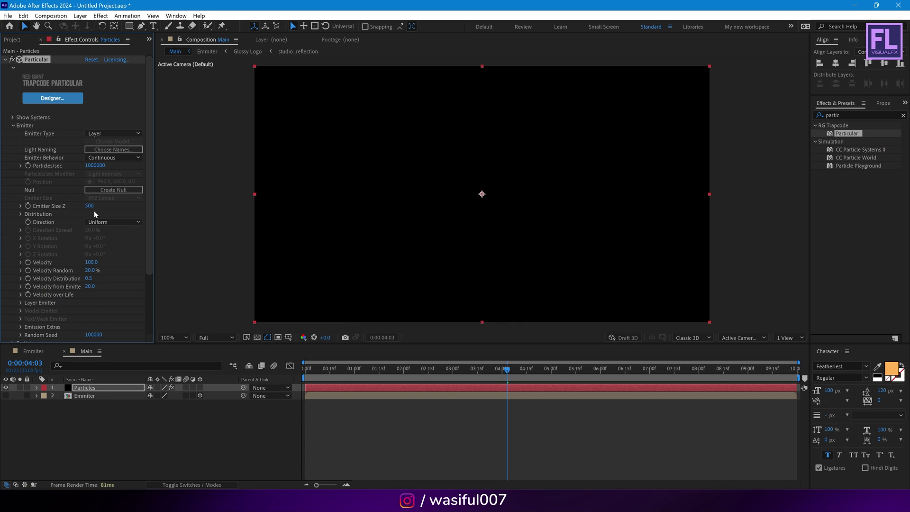
# Set the emitter's Emitter Size Z to 0, Velocity to 30 and Velocity Random to 50%.
pyautogui.click(89, 207)
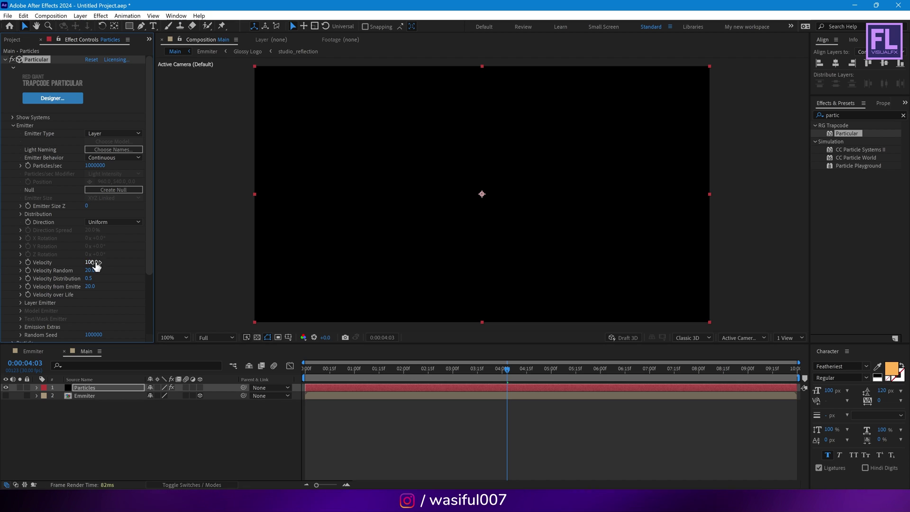
pyautogui.click(92, 262)
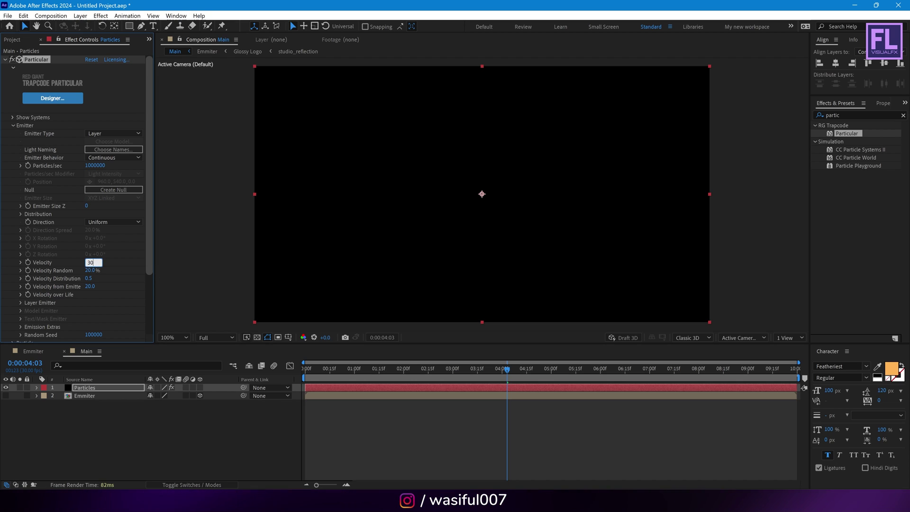
pyautogui.press('Return')
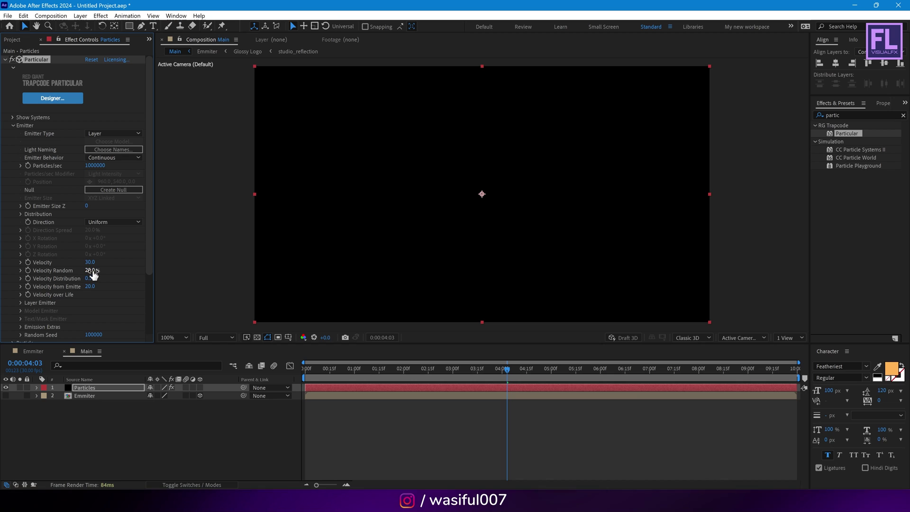
pyautogui.click(91, 271)
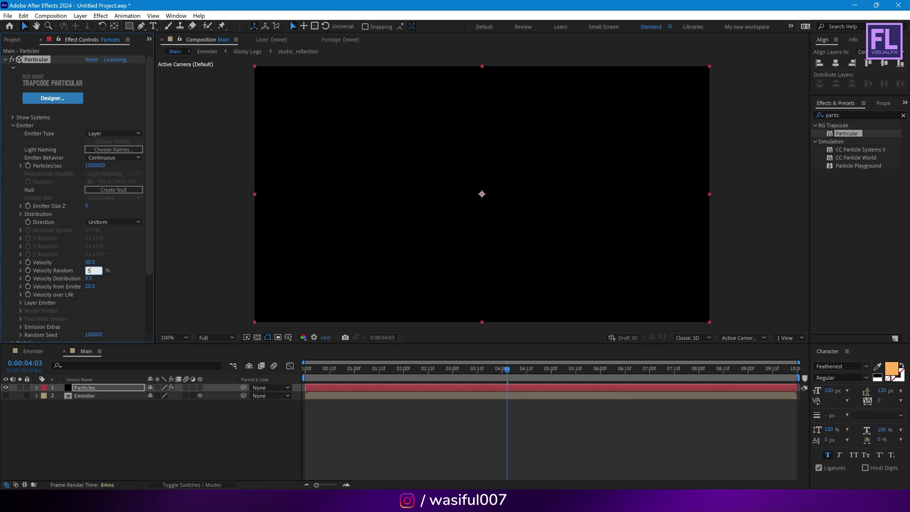
pyautogui.press('Return')
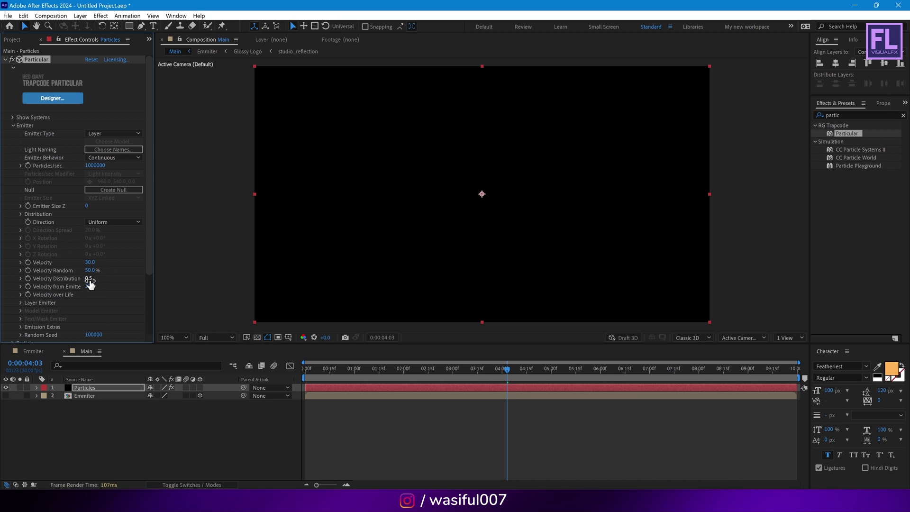
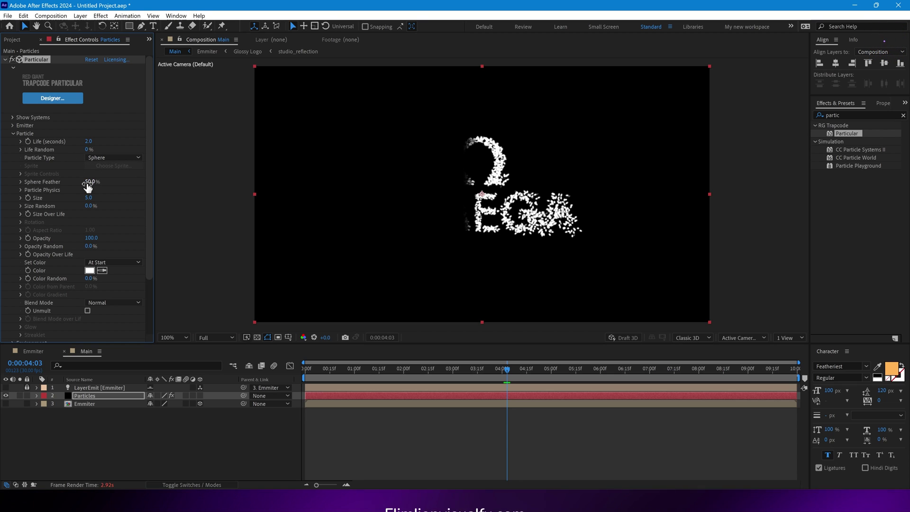
# Set the particle's Sphere Feather to 100%, Size to 1.2 and Size Random to 50%.
pyautogui.moveTo(86, 186); pyautogui.dragTo(144, 181)
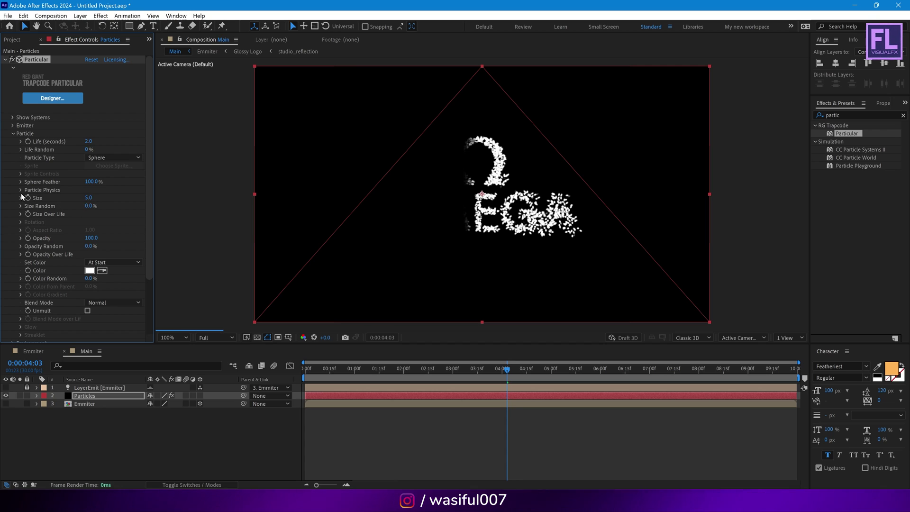
pyautogui.click(89, 198)
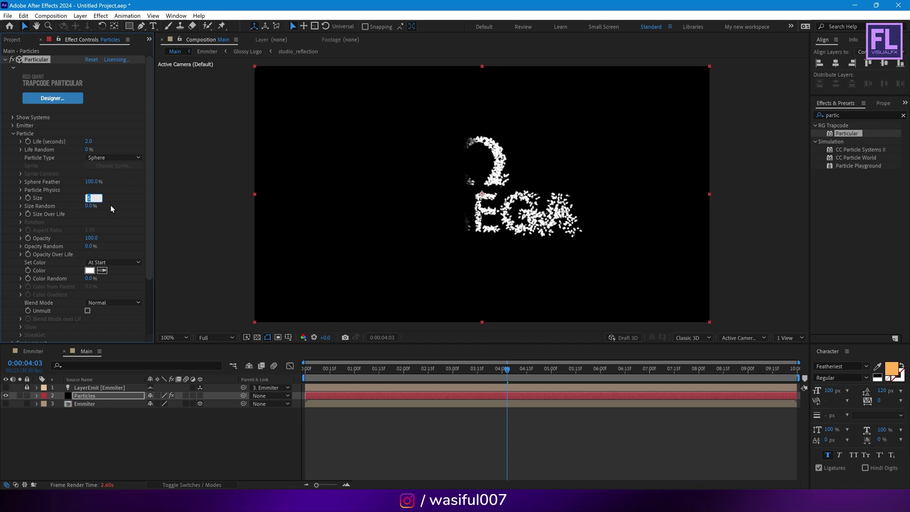
pyautogui.write('1.2')
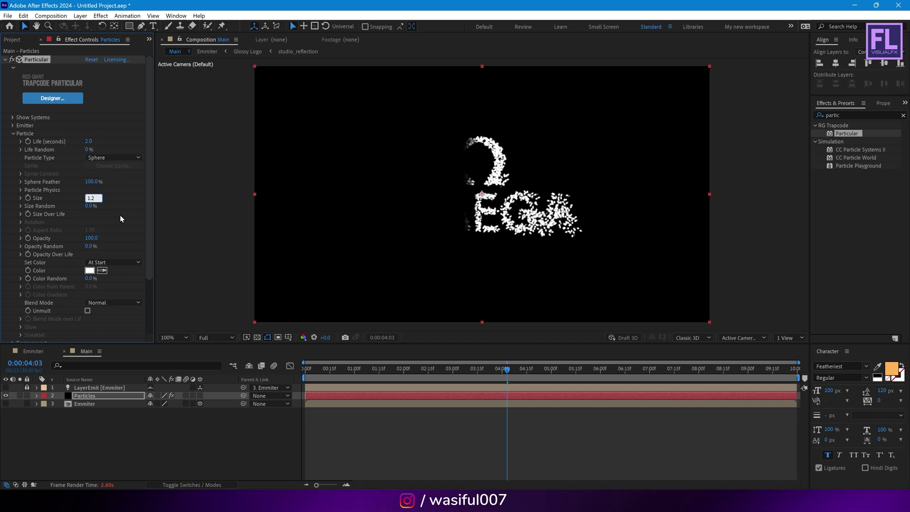
pyautogui.click(95, 207)
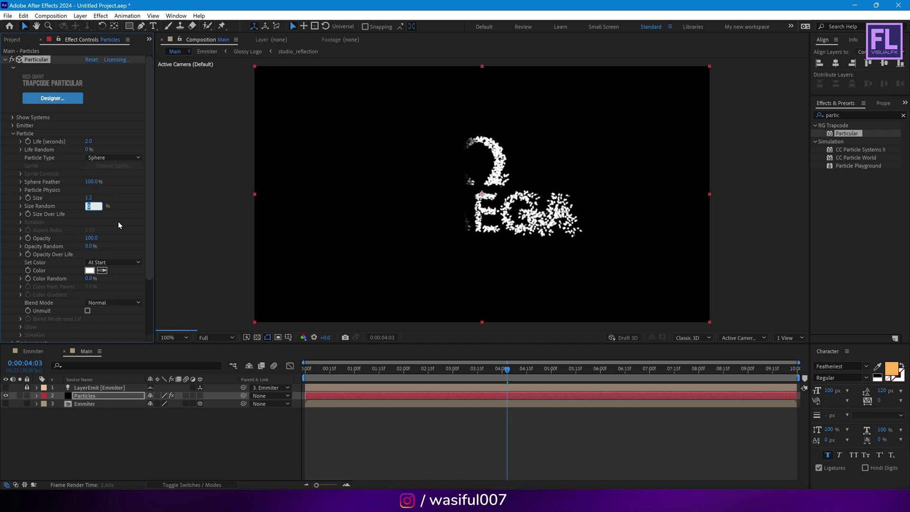
pyautogui.write('50')
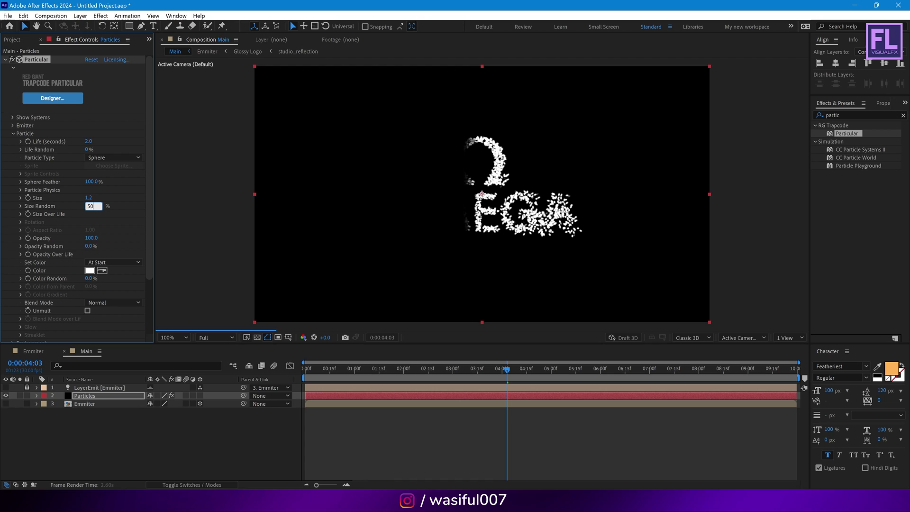
pyautogui.press('Return')
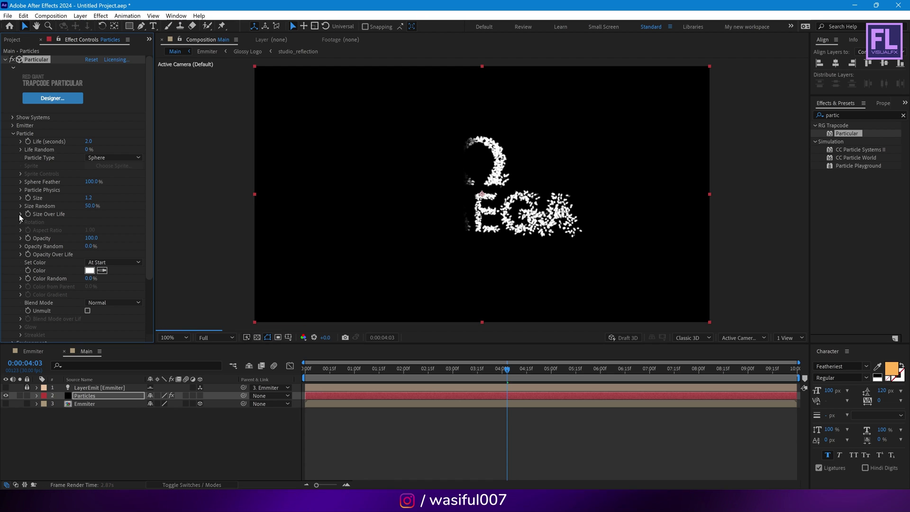
# Apply the linear descending preset to the particle's Size Over Life curve so that size falls from full to zero.
pyautogui.click(21, 214)
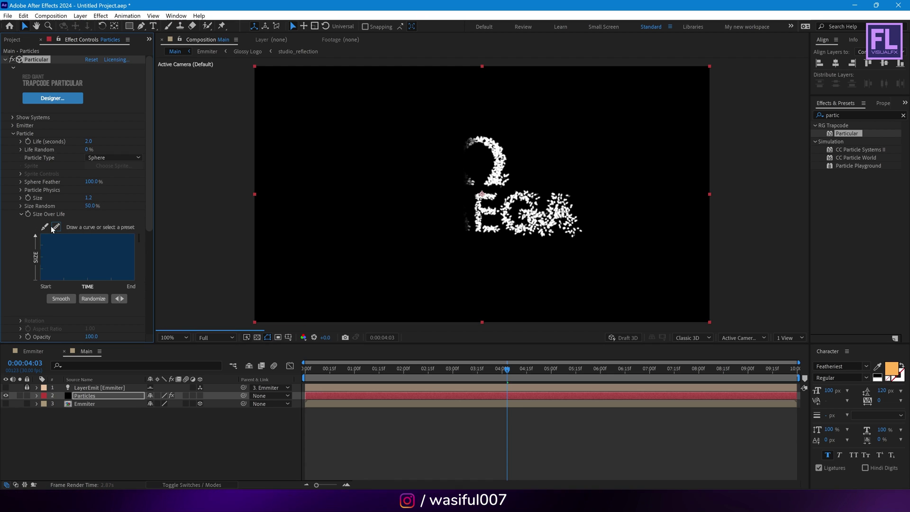
pyautogui.moveTo(157, 226); pyautogui.dragTo(214, 227)
pyautogui.click(151, 237)
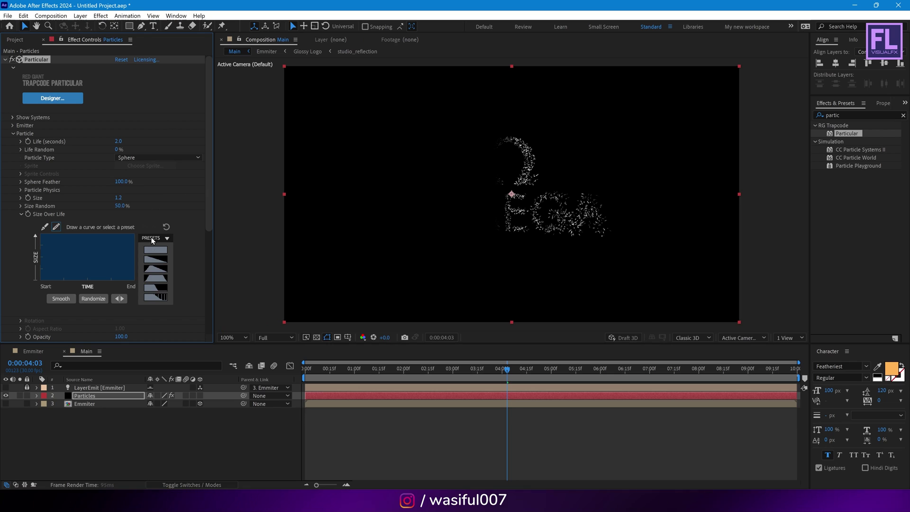
pyautogui.click(157, 260)
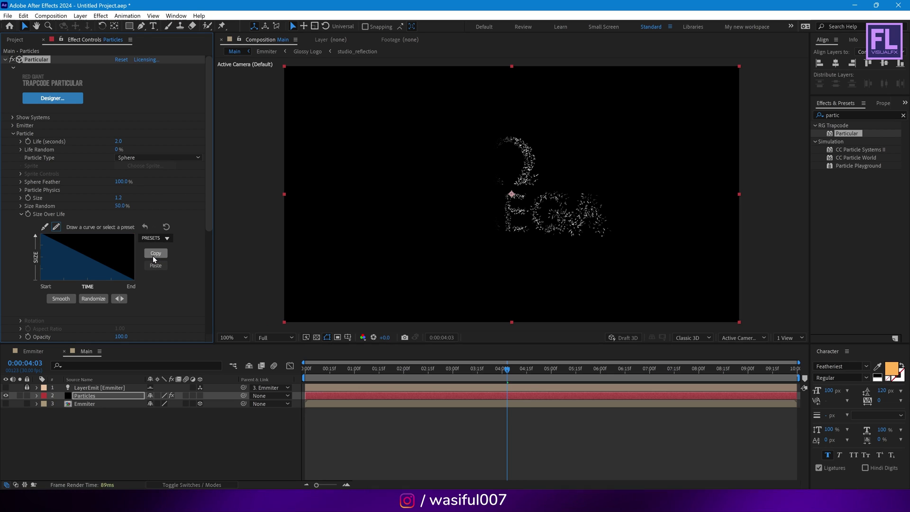
pyautogui.click(22, 214)
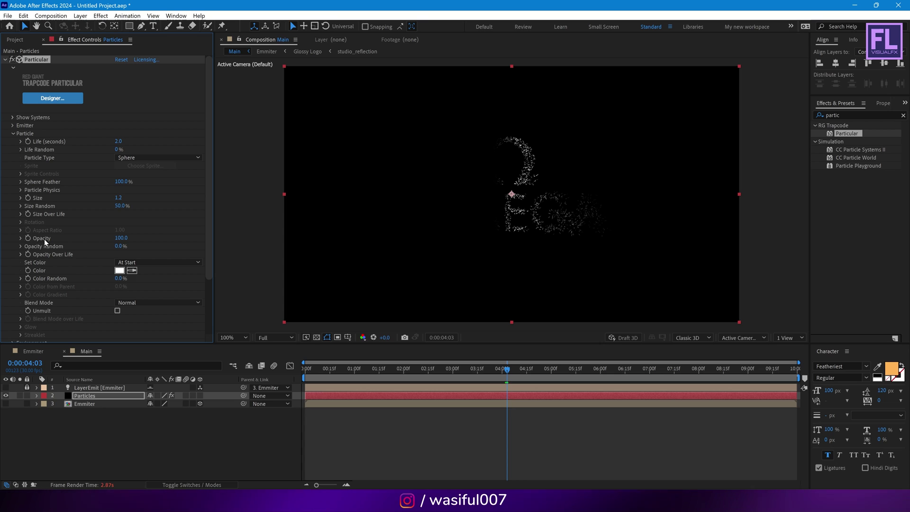
# Set the particle's Opacity to 50 and Opacity Random to 50%.
pyautogui.click(121, 239)
pyautogui.write('50')
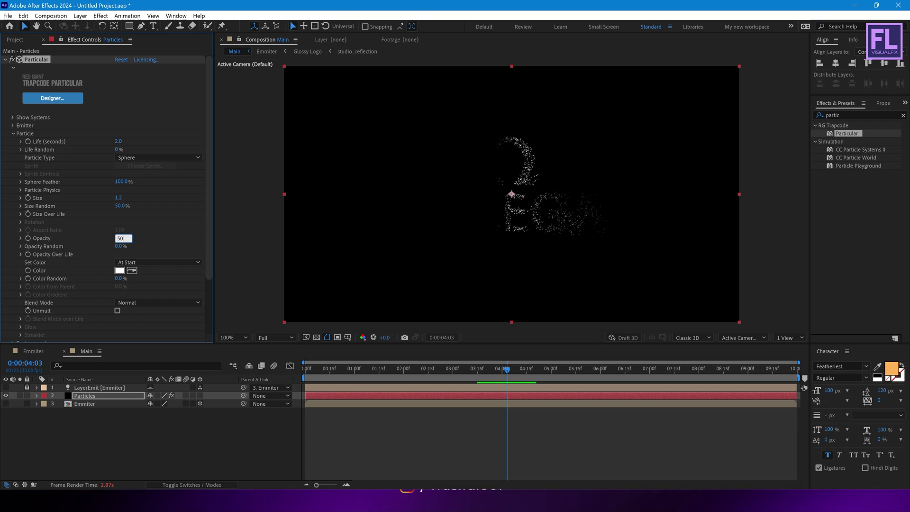
pyautogui.press('Return')
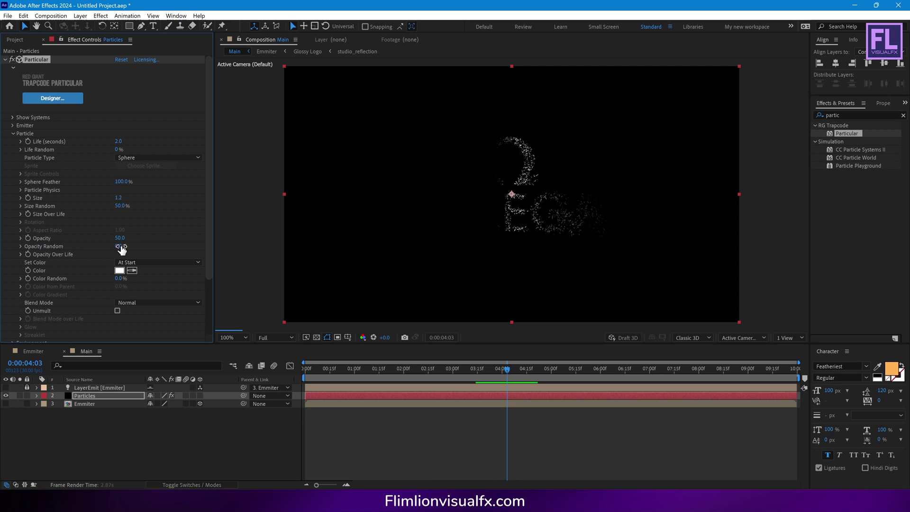
pyautogui.write('50')
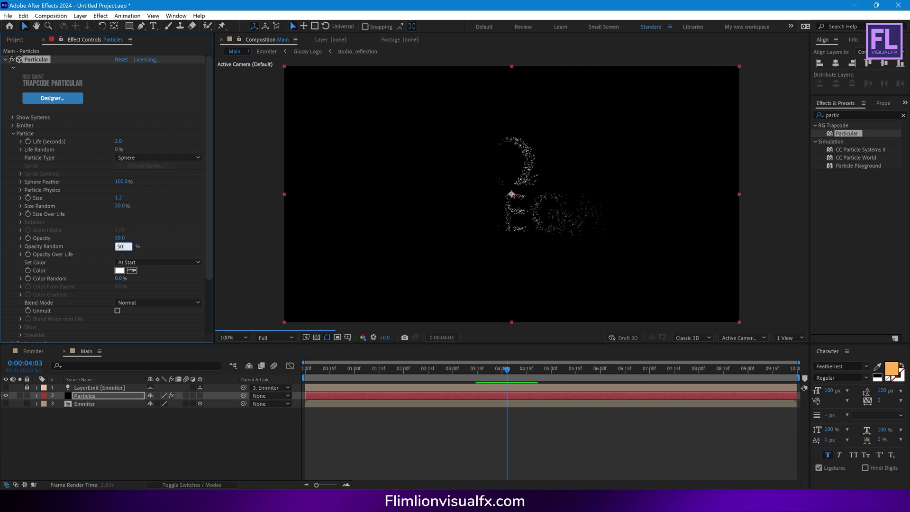
pyautogui.press('Return')
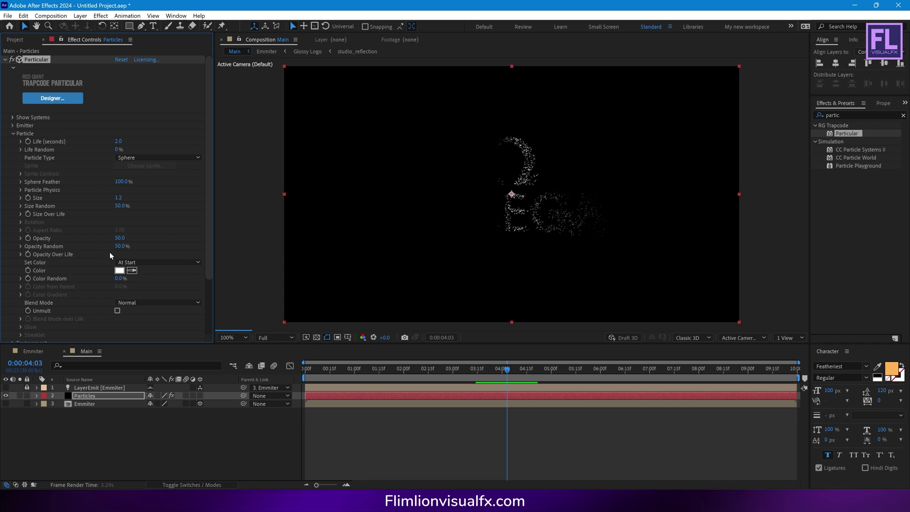
# Apply the linear descending preset to the particle's Opacity Over Life curve.
pyautogui.click(20, 254)
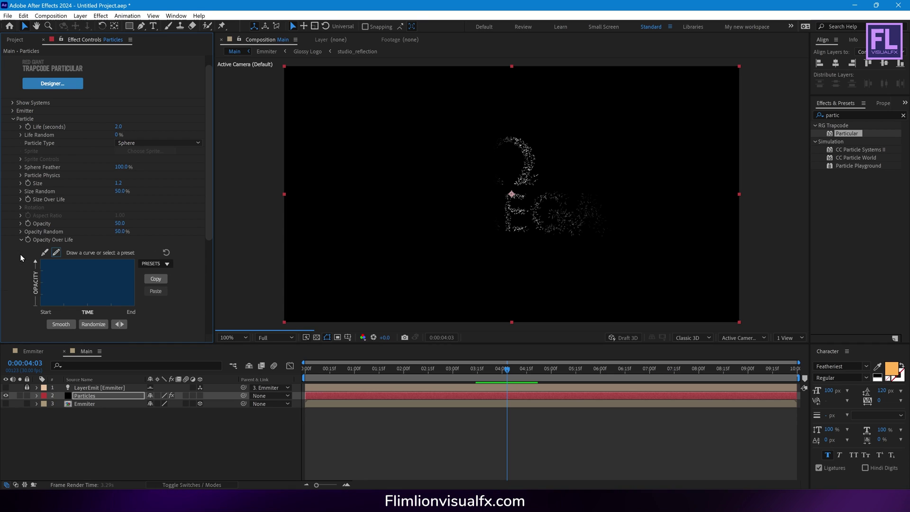
pyautogui.click(167, 264)
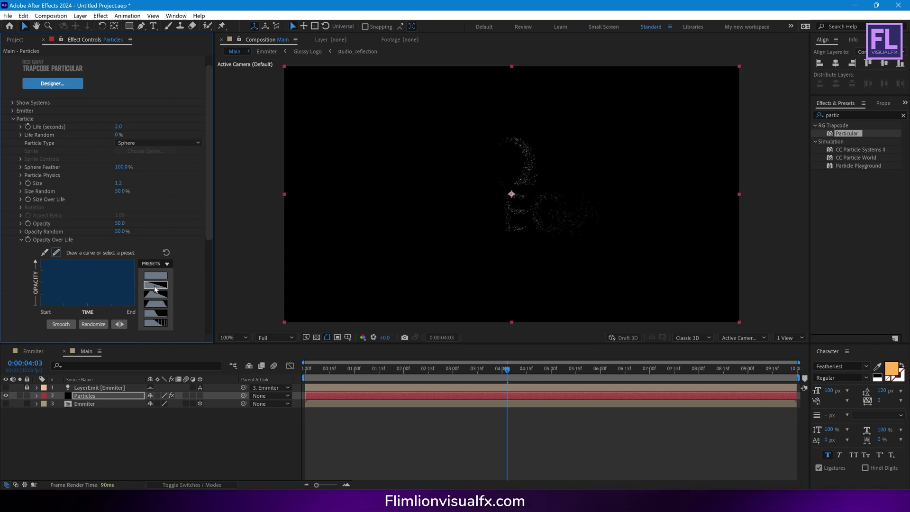
pyautogui.click(22, 239)
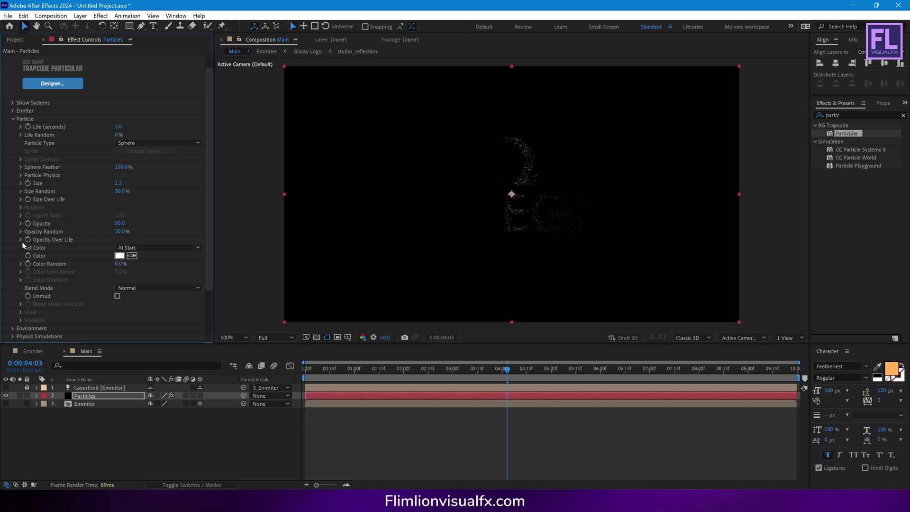
# Set the particle Blend Mode to Add, collapse the Particle settings and expand the Environment settings.
pyautogui.click(132, 287)
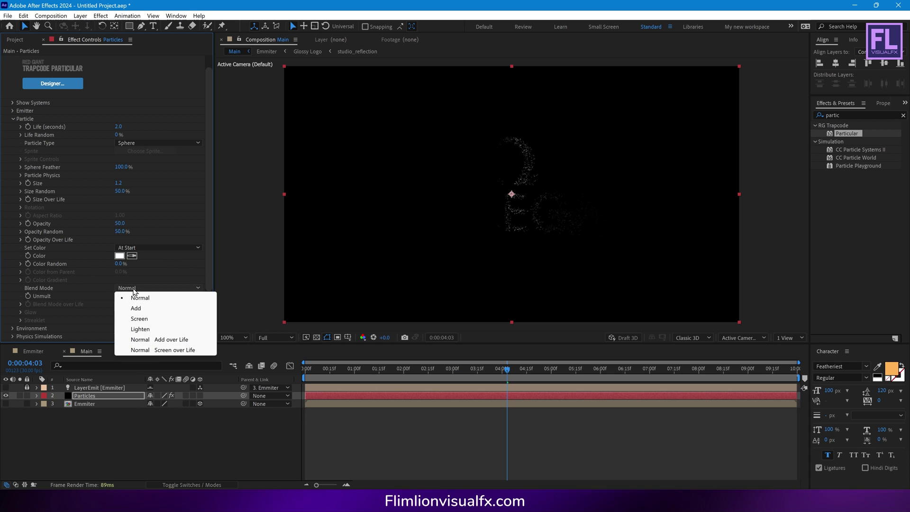
pyautogui.press('Escape')
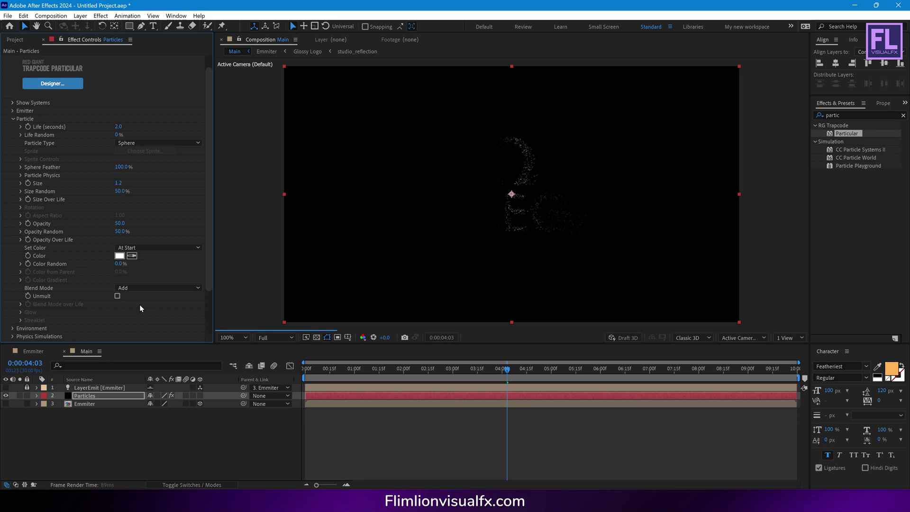
pyautogui.click(12, 118)
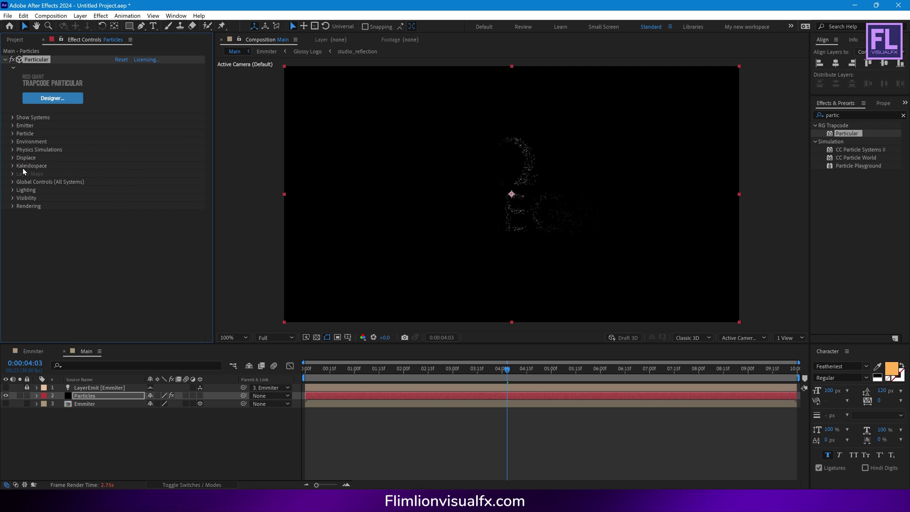
pyautogui.click(13, 142)
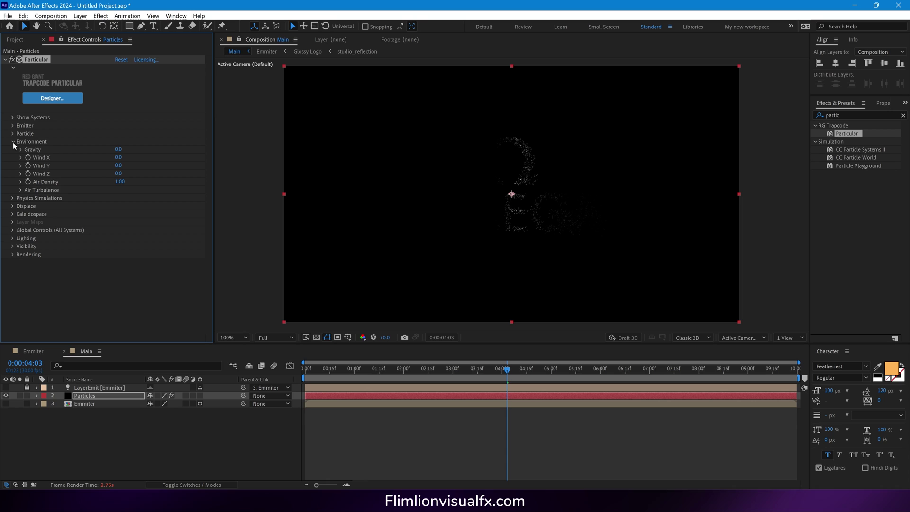
# Set the Environment Gravity to -210 and Air Density to 0, then collapse the Environment settings.
pyautogui.click(118, 150)
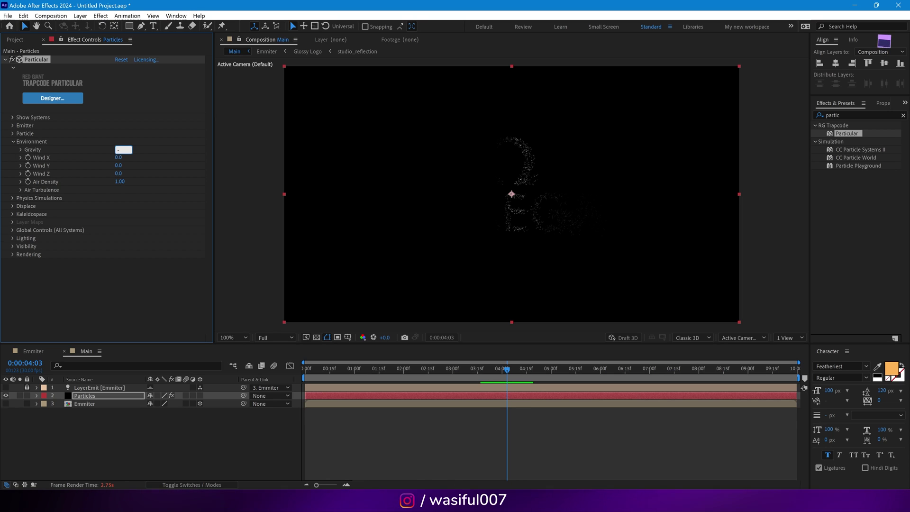
pyautogui.write('-210')
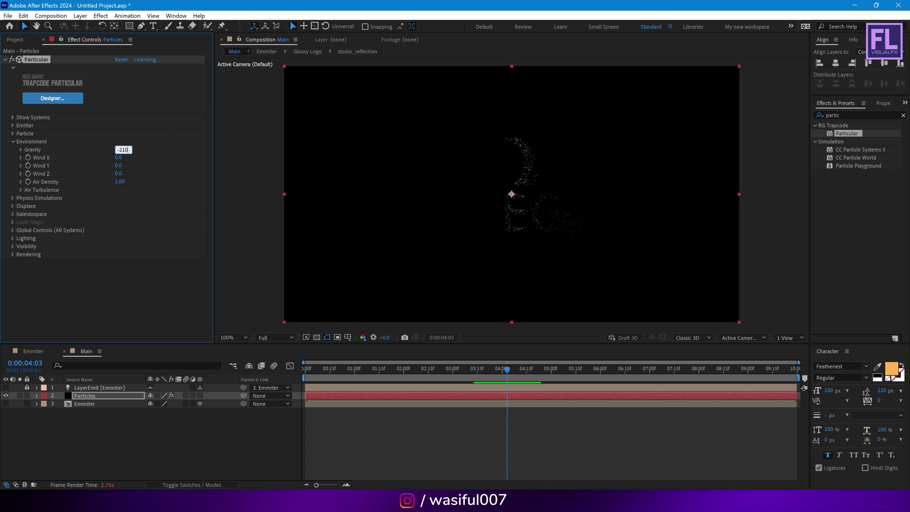
pyautogui.click(119, 181)
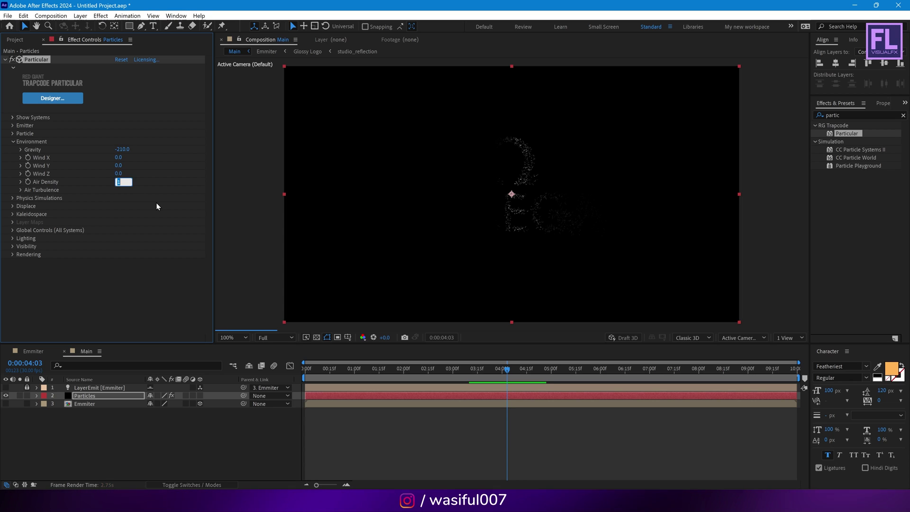
pyautogui.write('0')
pyautogui.press('Return')
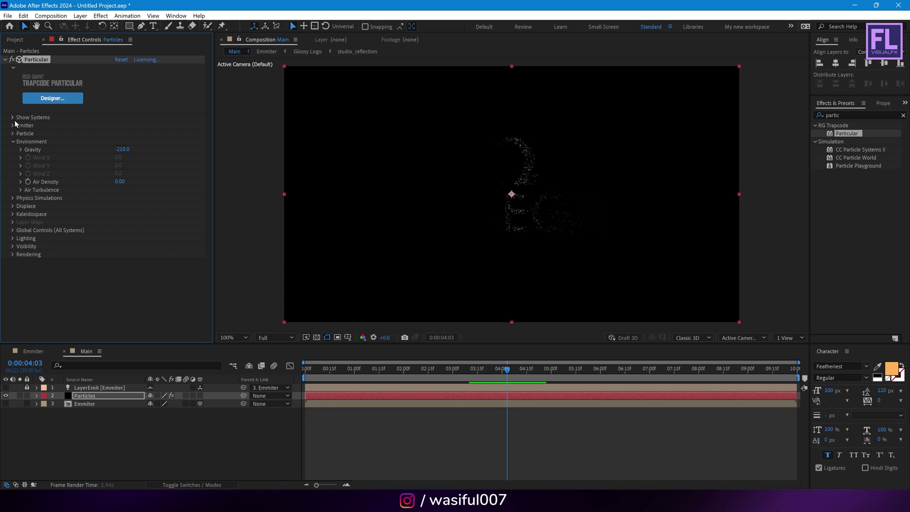
pyautogui.click(13, 142)
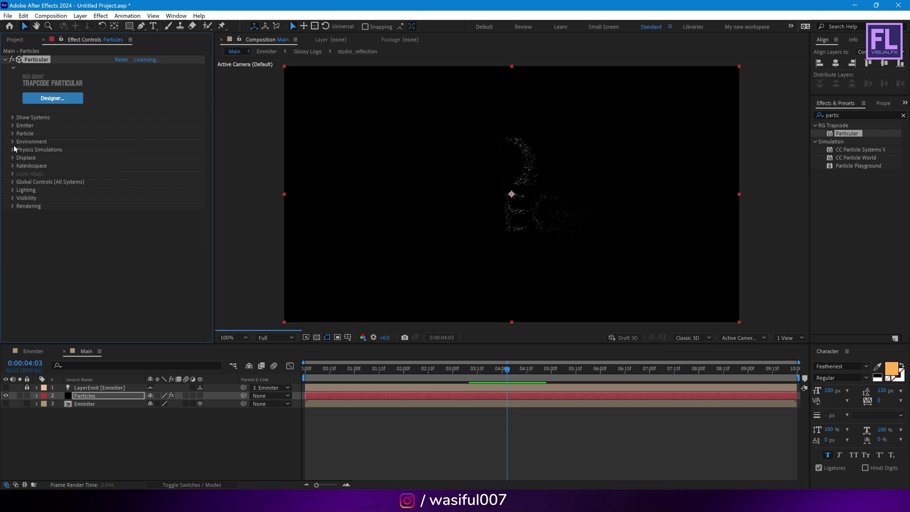
# Set the Displace Turbulence Field's TF Displace XYZ to 300 and collapse the Displace settings.
pyautogui.click(13, 157)
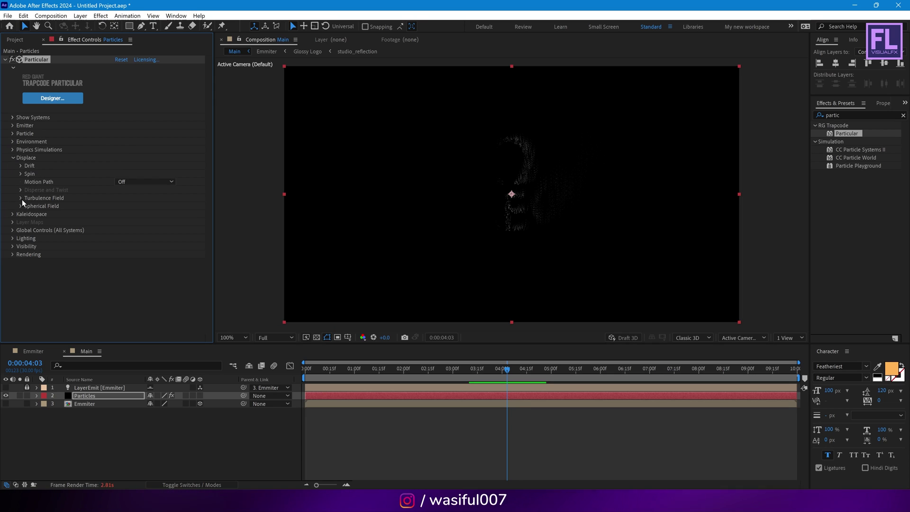
pyautogui.click(21, 198)
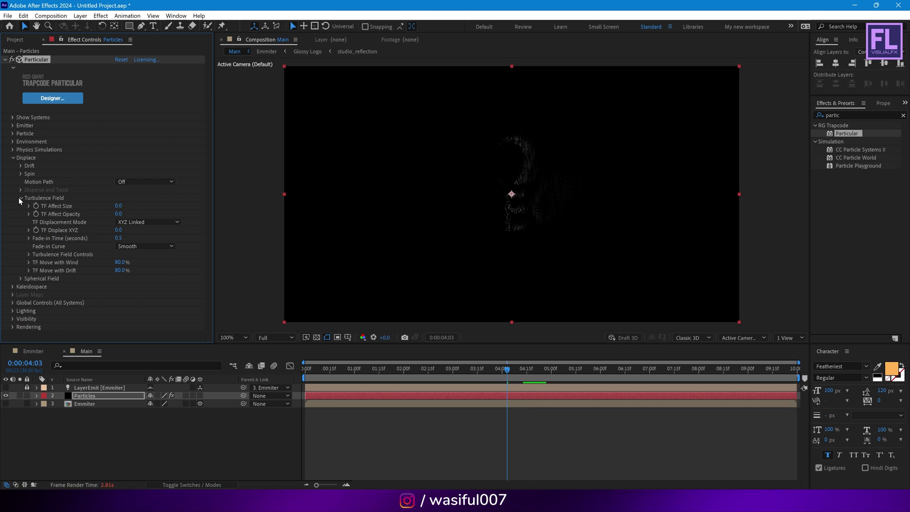
pyautogui.click(119, 230)
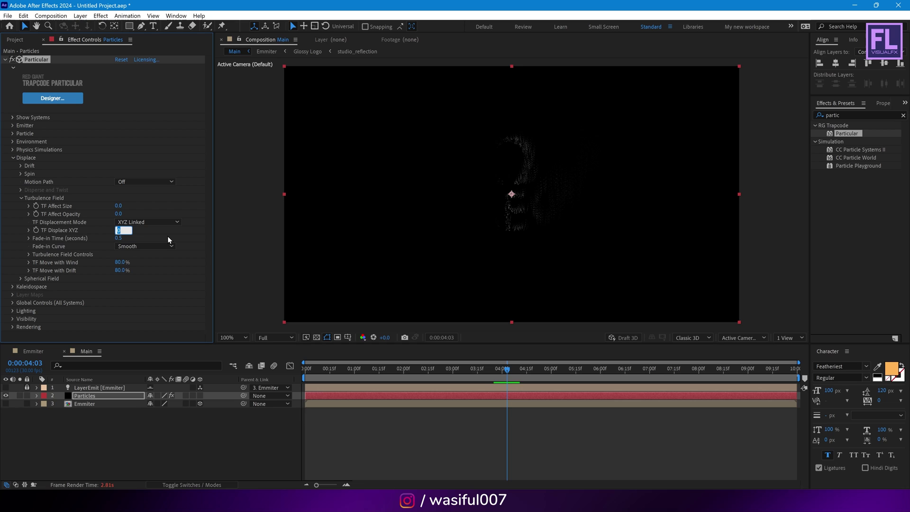
pyautogui.write('2')
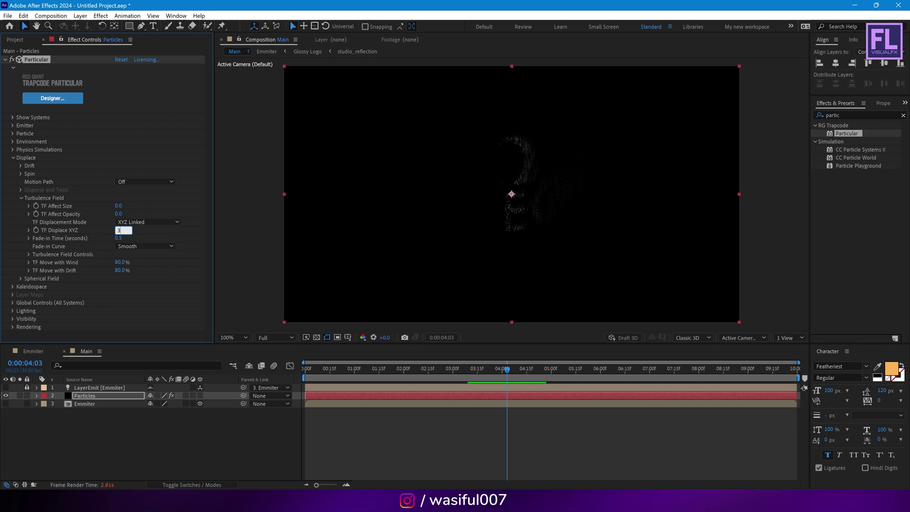
pyautogui.press('Return')
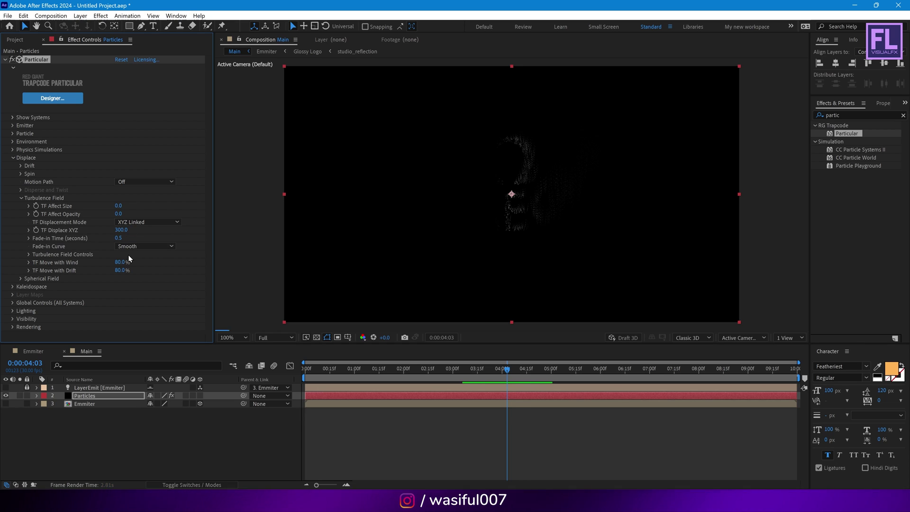
pyautogui.click(21, 197)
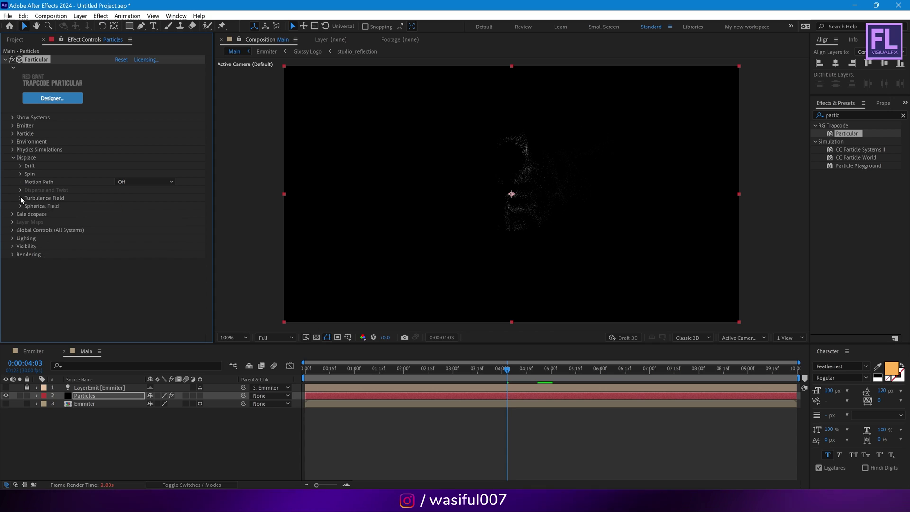
pyautogui.click(13, 158)
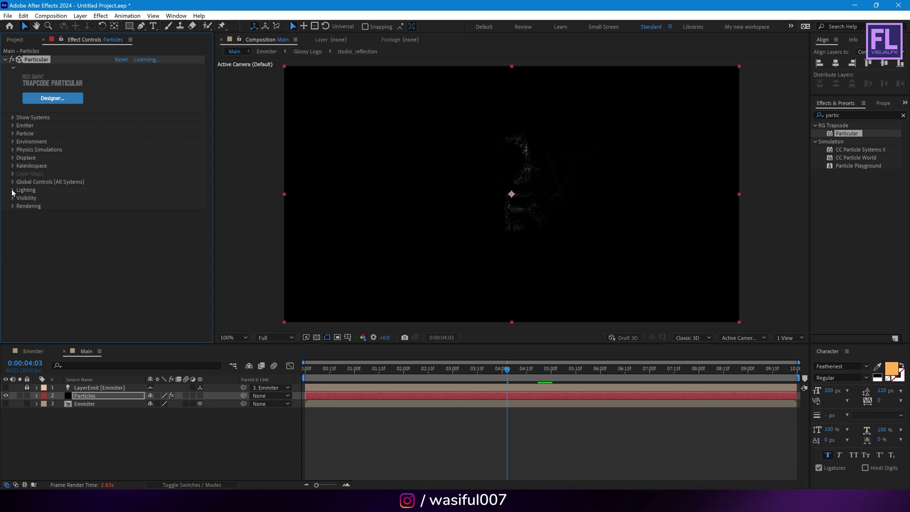
# Enable Particular's Lighting and set its Light Falloff to None (AE).
pyautogui.click(13, 190)
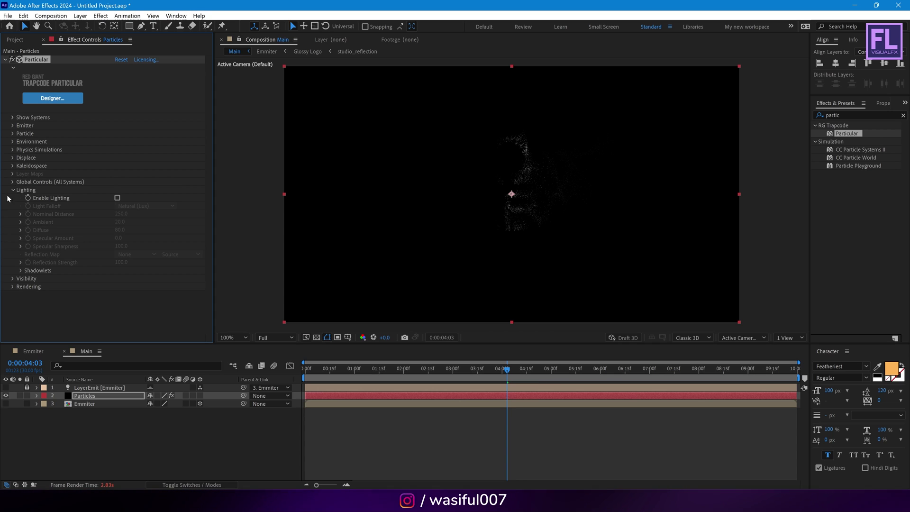
pyautogui.click(116, 198)
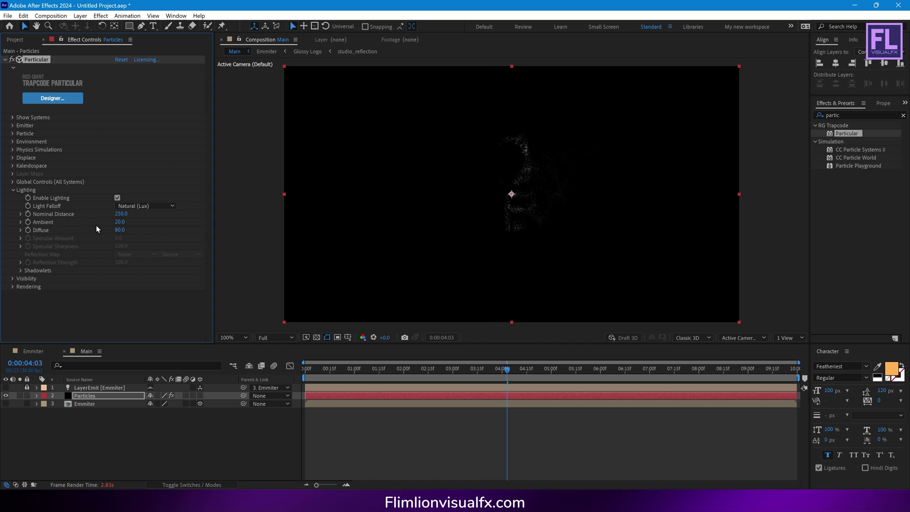
pyautogui.click(148, 206)
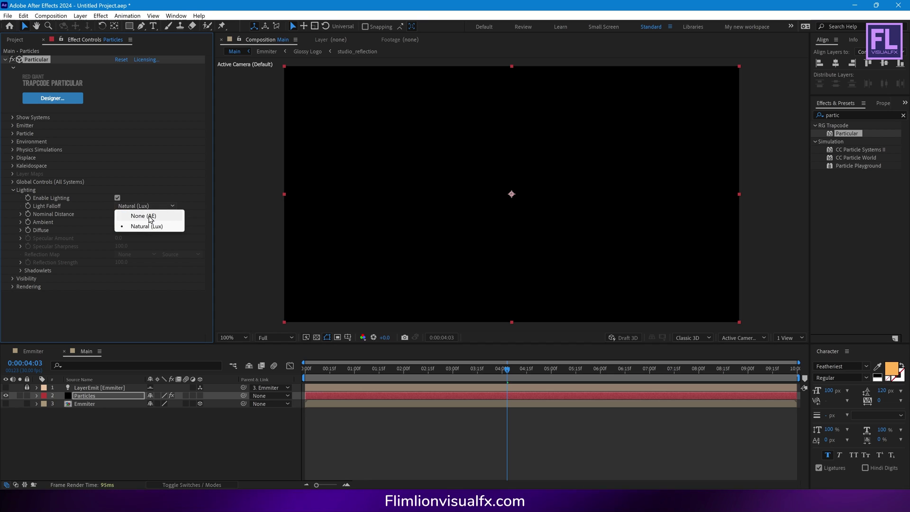
pyautogui.click(148, 217)
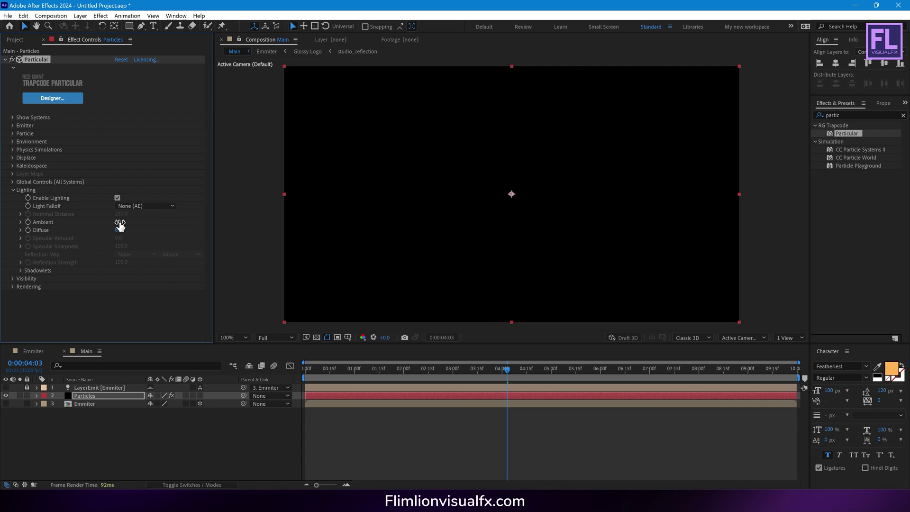
# Add a white point light with 282% intensity and no falloff, and lower it to about the vertical middle of the composition.
pyautogui.rightClick(93, 430)
pyautogui.moveTo(118, 317)
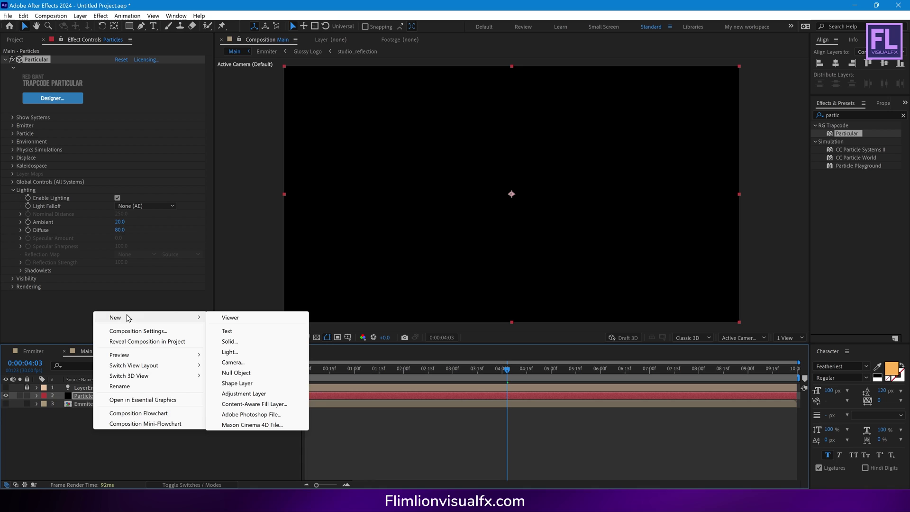
pyautogui.click(227, 348)
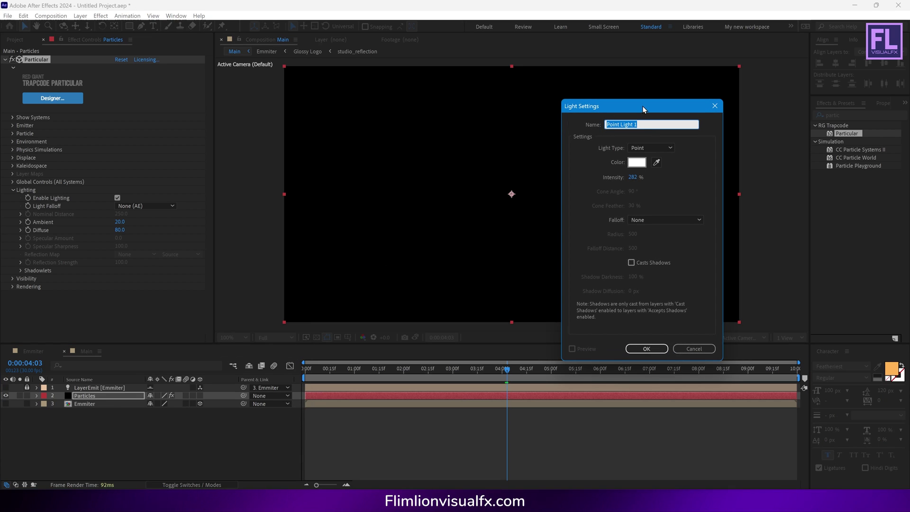
pyautogui.moveTo(641, 106); pyautogui.dragTo(513, 112)
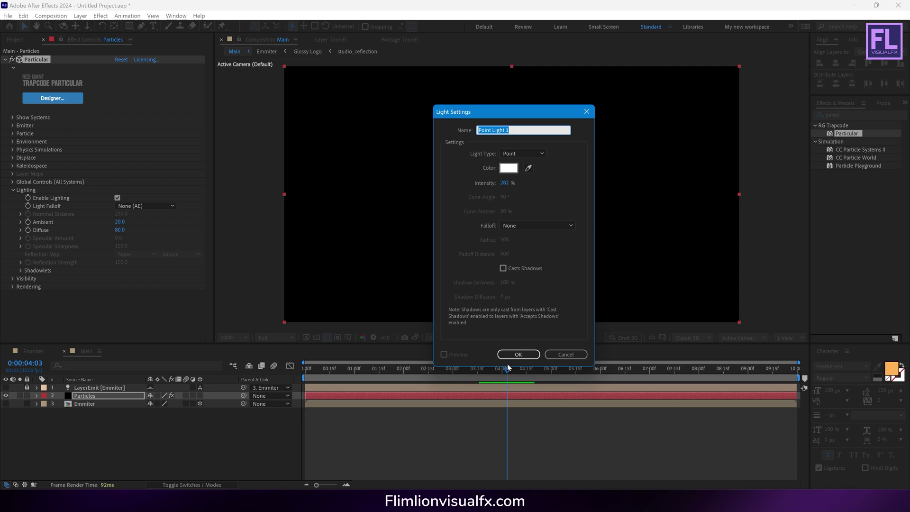
pyautogui.click(517, 354)
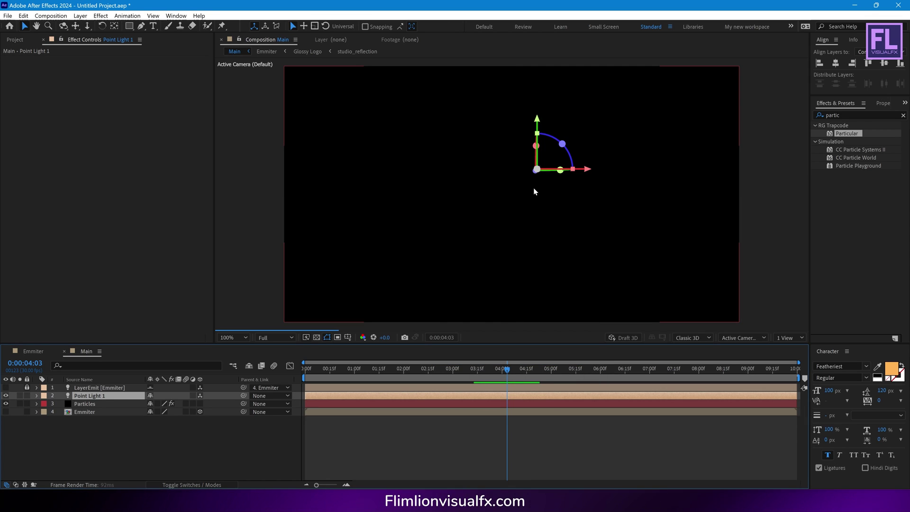
pyautogui.moveTo(539, 124); pyautogui.dragTo(539, 150)
pyautogui.click(763, 203)
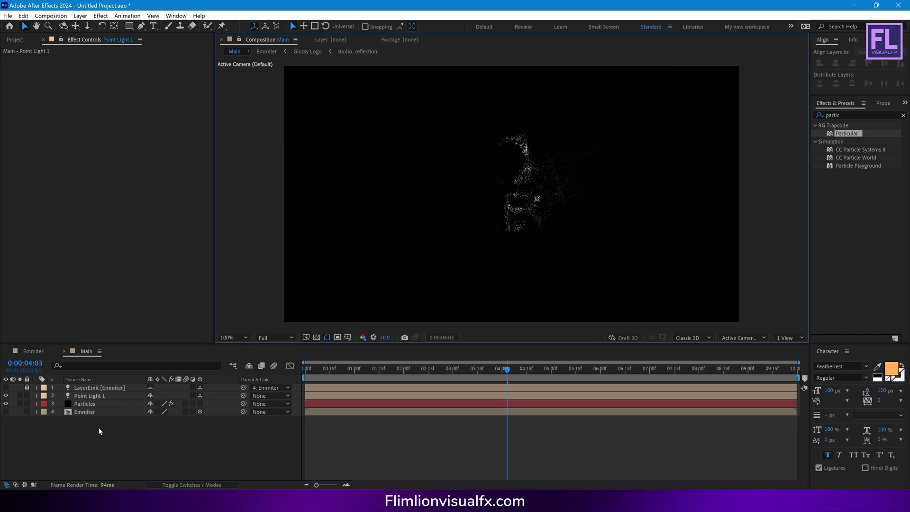
# Turn on Motion Blur in the Particles layer's Particular Rendering settings with 8 samples, and collapse the Rendering settings.
pyautogui.click(89, 404)
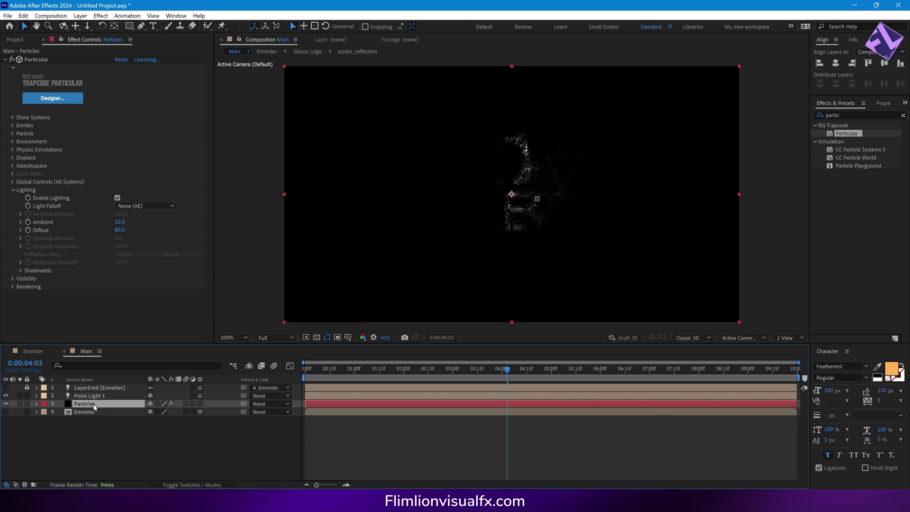
pyautogui.click(13, 190)
pyautogui.click(12, 205)
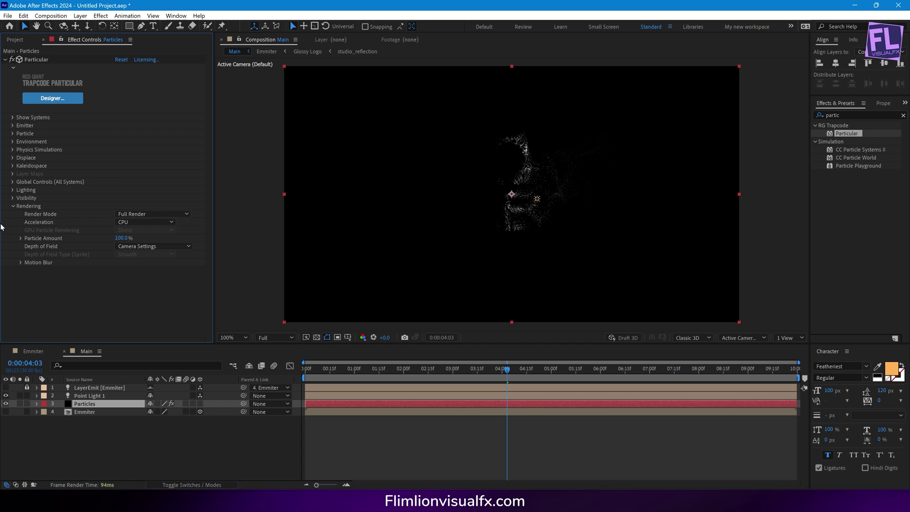
pyautogui.click(21, 263)
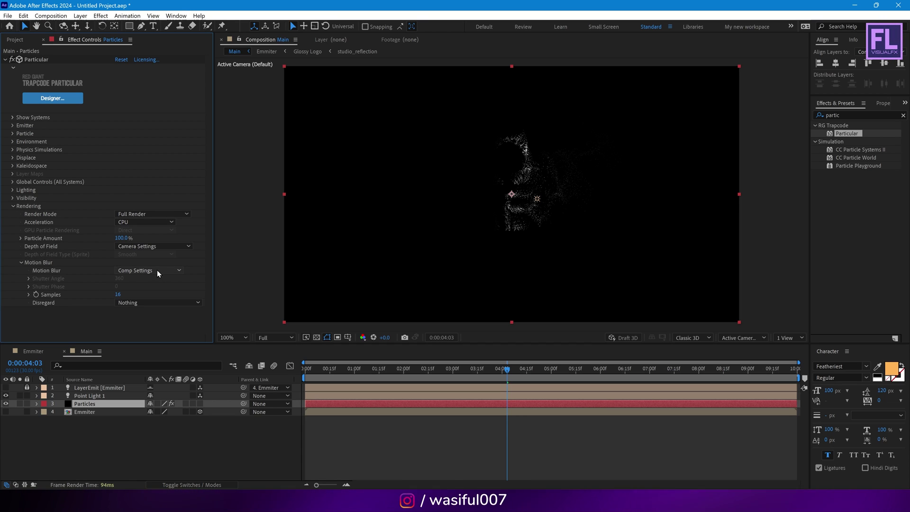
pyautogui.click(176, 270)
pyautogui.click(139, 300)
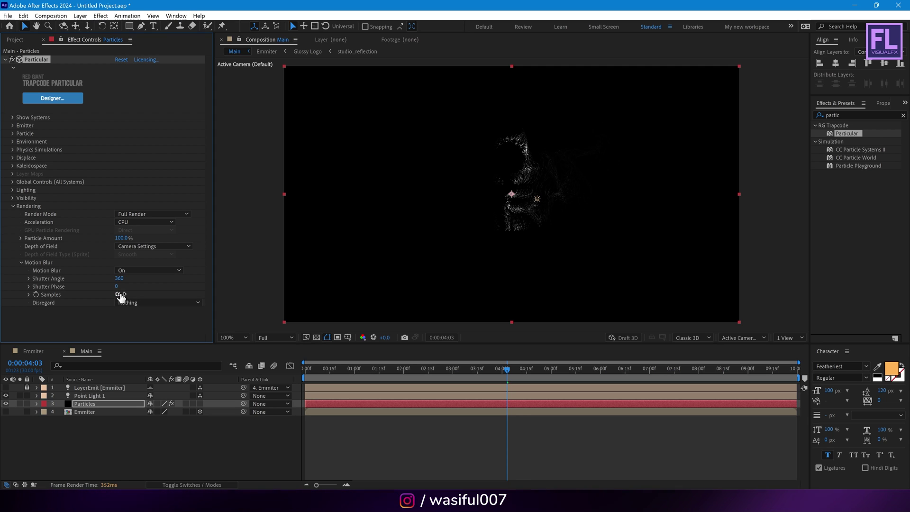
pyautogui.click(119, 294)
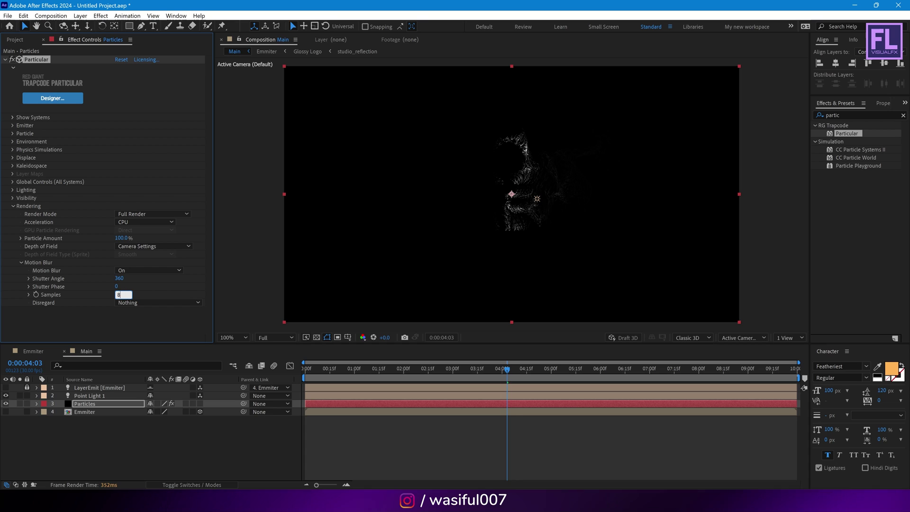
pyautogui.press('Return')
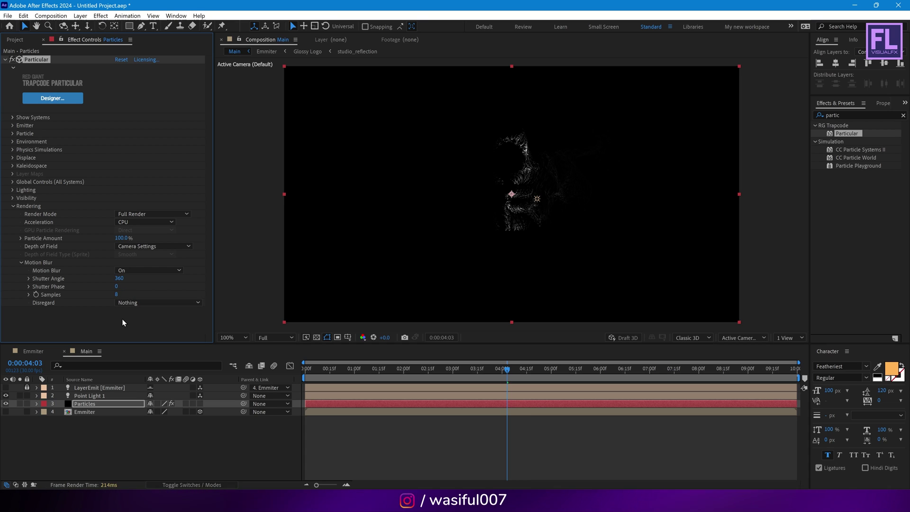
pyautogui.click(13, 206)
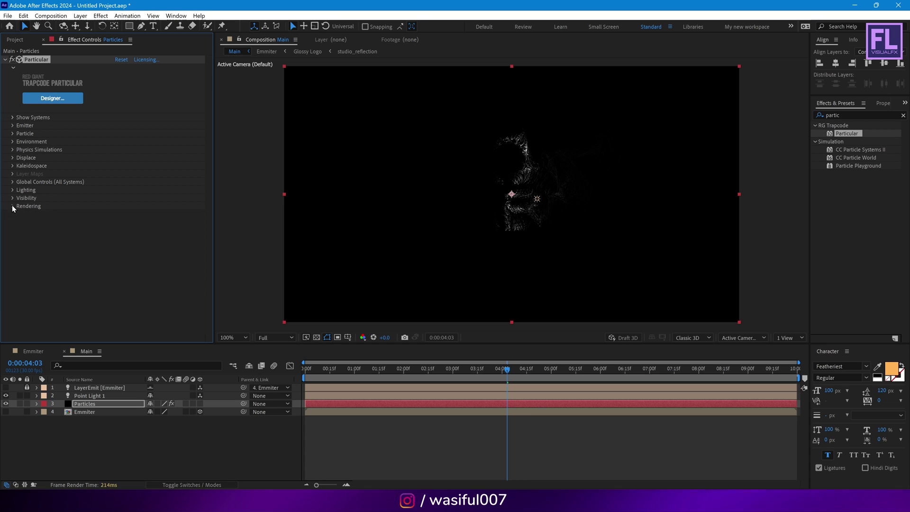
# Apply the Stylize Glow effect to the Particles layer with Glow Intensity 0.7, and preview it around 0:00:03:25.
pyautogui.click(843, 113)
pyautogui.write('glow')
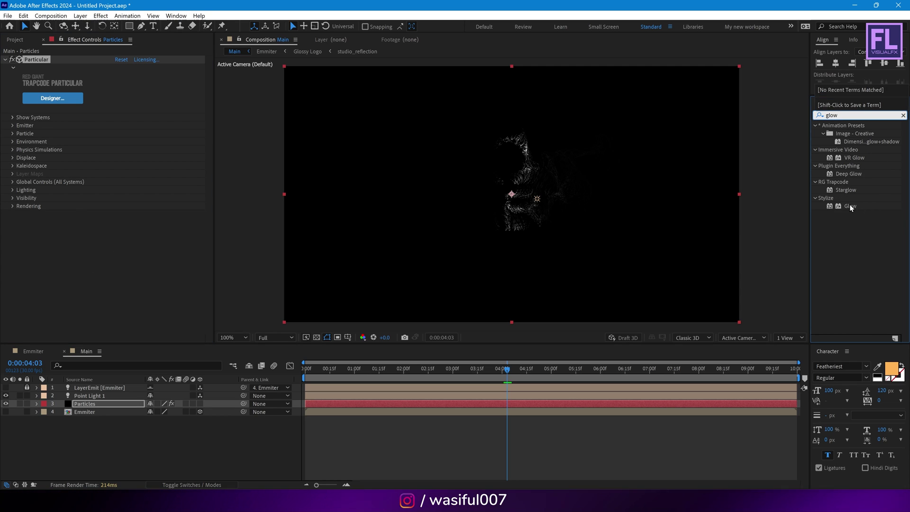
pyautogui.moveTo(846, 206); pyautogui.dragTo(94, 404)
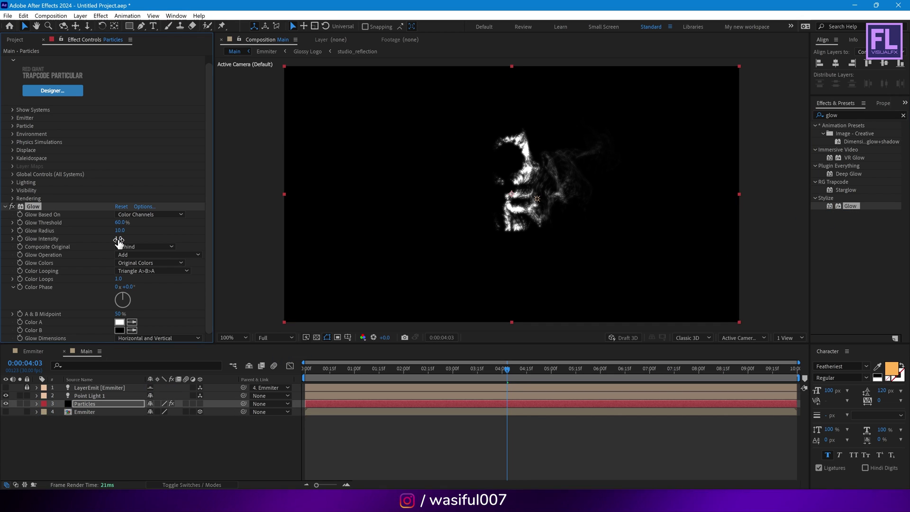
pyautogui.moveTo(118, 241); pyautogui.dragTo(110, 240)
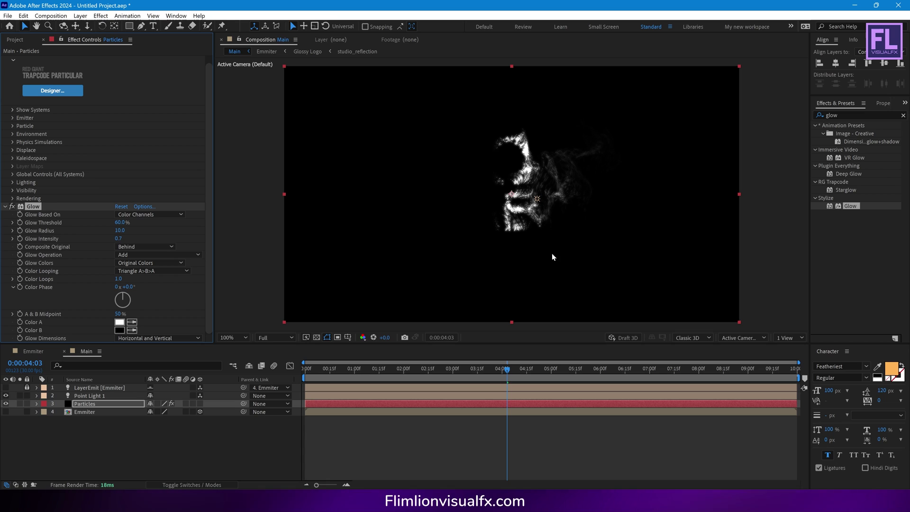
pyautogui.click(7, 205)
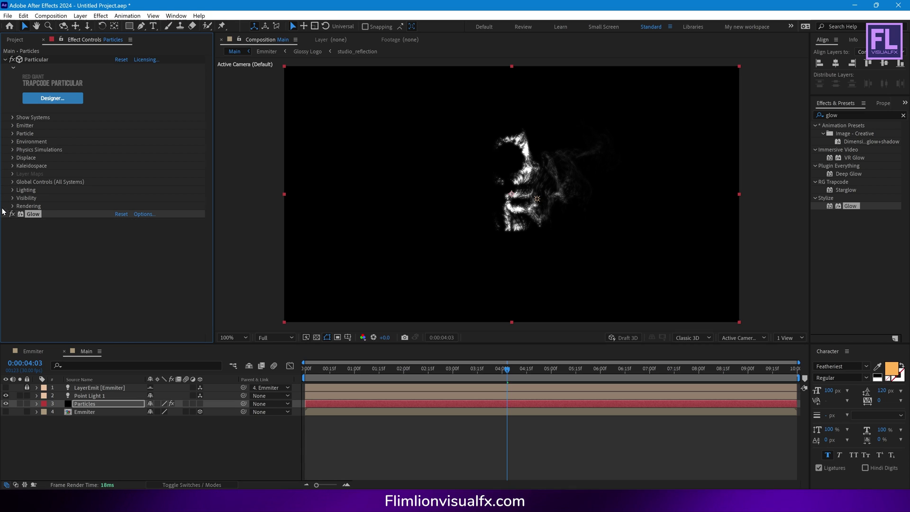
pyautogui.click(148, 259)
pyautogui.click(473, 372)
pyautogui.moveTo(473, 371); pyautogui.dragTo(494, 371)
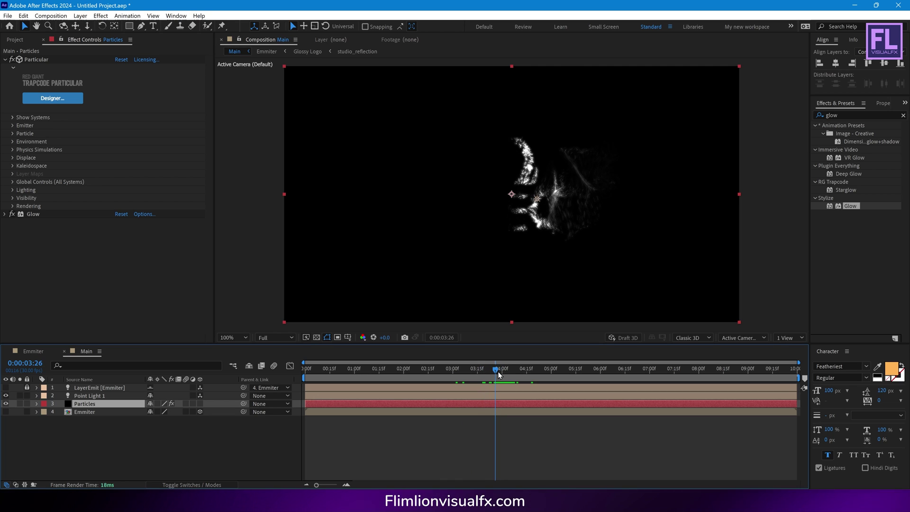
# Add the Glossy Logo composition to the Main timeline as the bottom layer, below Emmiter.
pyautogui.click(15, 42)
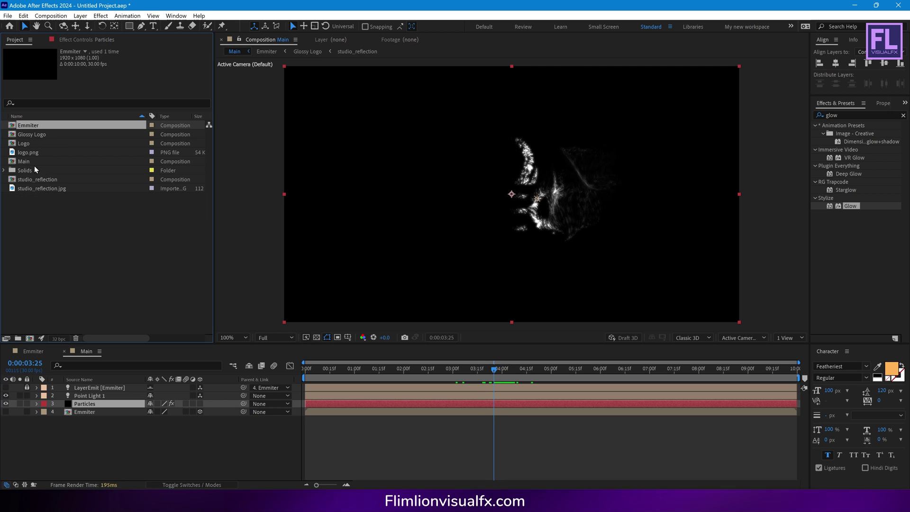
pyautogui.click(33, 135)
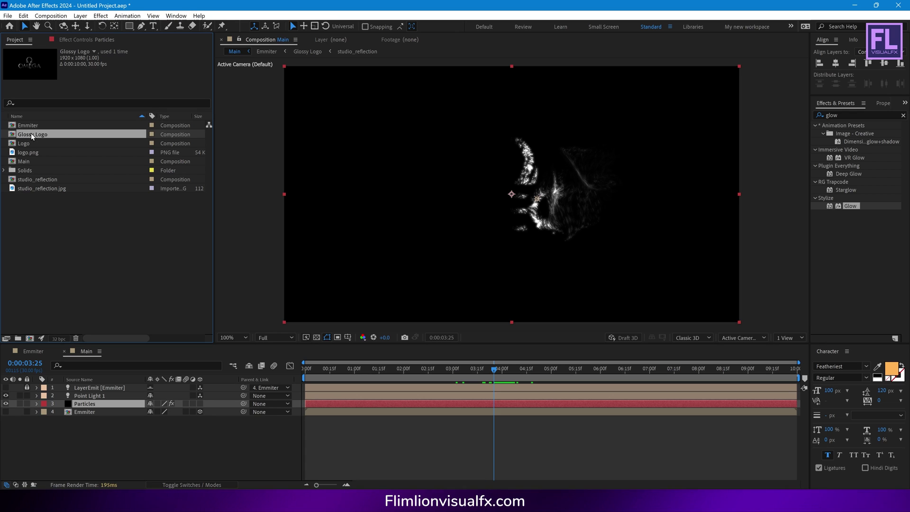
pyautogui.moveTo(31, 132); pyautogui.dragTo(93, 428)
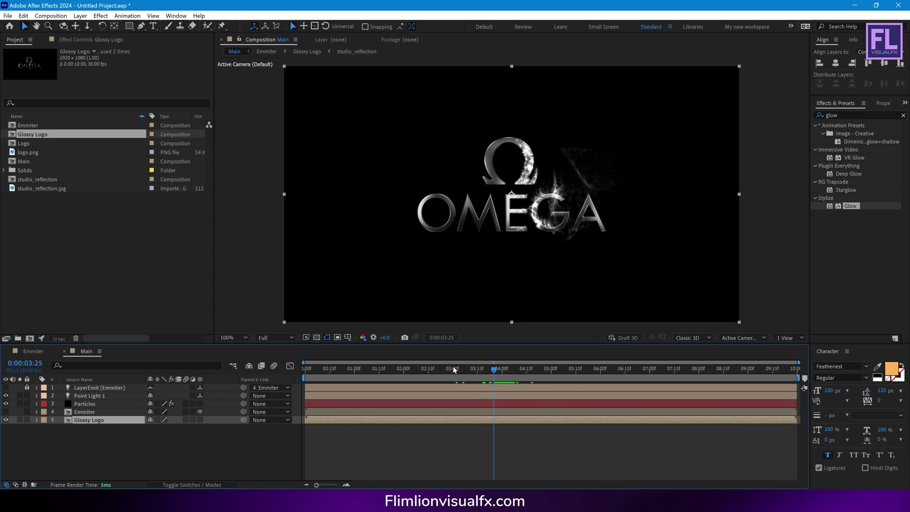
# At 0:00:02:05, draw a rectangular mask around the whole logo on the Glossy Logo layer and set a Mask Path keyframe.
pyautogui.moveTo(465, 370); pyautogui.dragTo(411, 368)
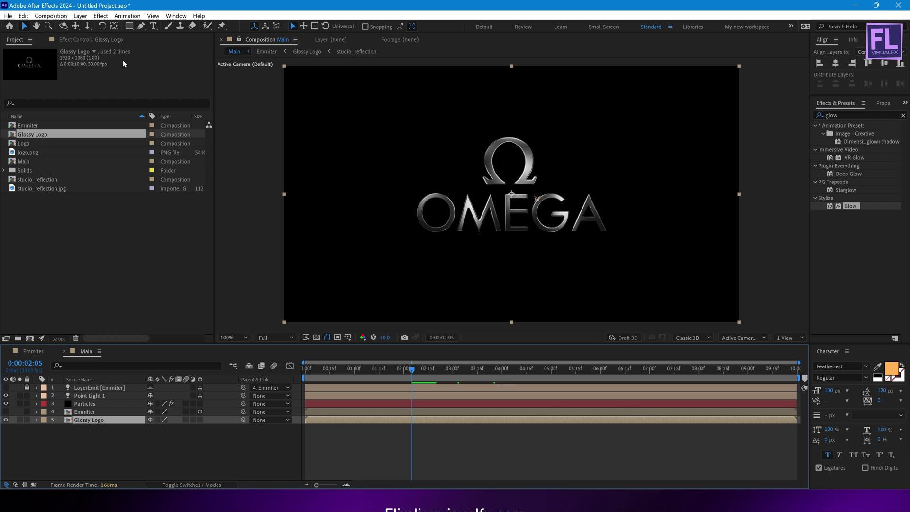
pyautogui.click(129, 27)
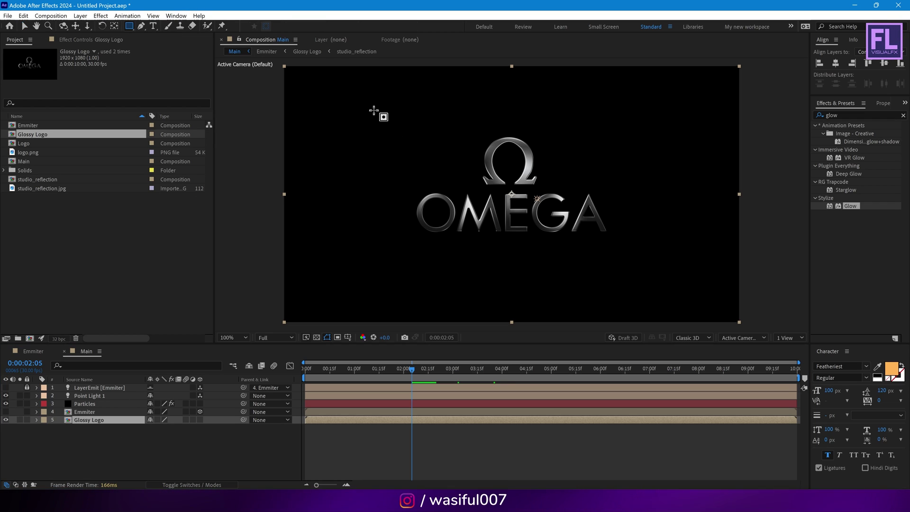
pyautogui.moveTo(355, 95)
pyautogui.mouseDown()
pyautogui.moveTo(534, 254)
pyautogui.moveTo(658, 264)
pyautogui.moveTo(680, 288)
pyautogui.moveTo(664, 288)
pyautogui.mouseUp()
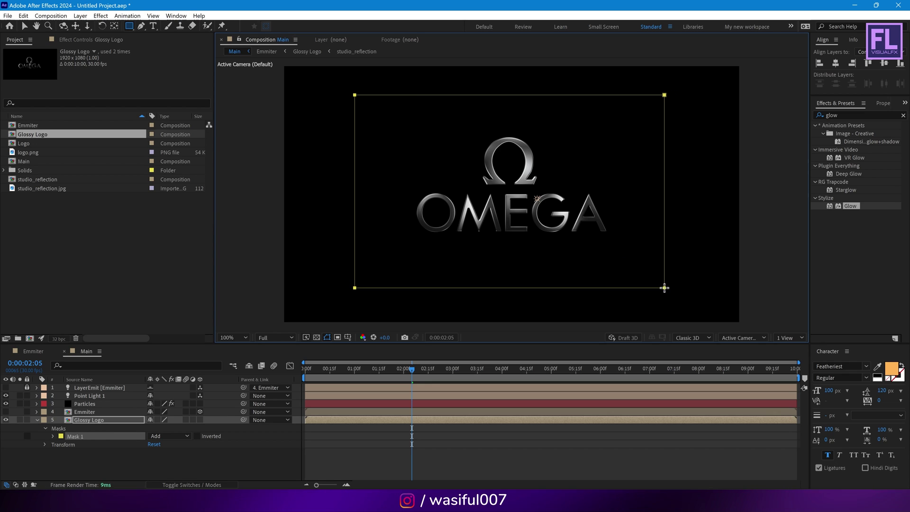
pyautogui.click(52, 436)
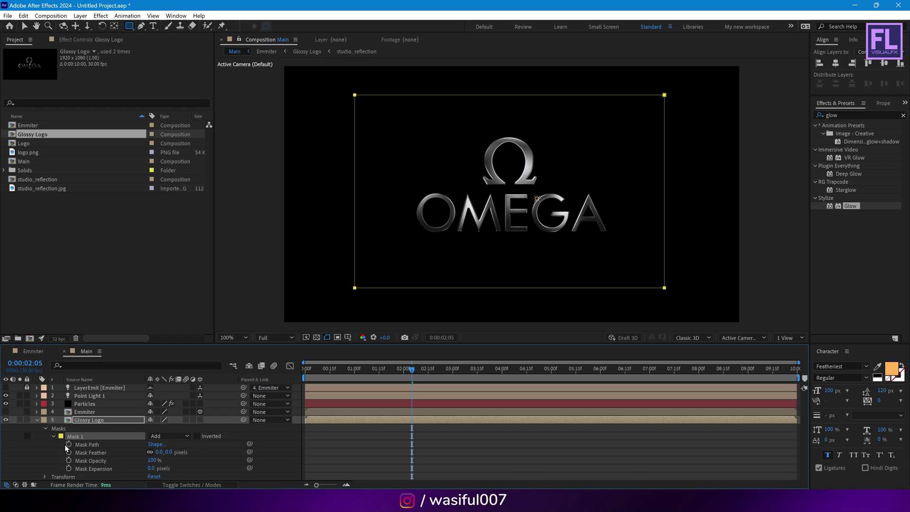
pyautogui.click(69, 444)
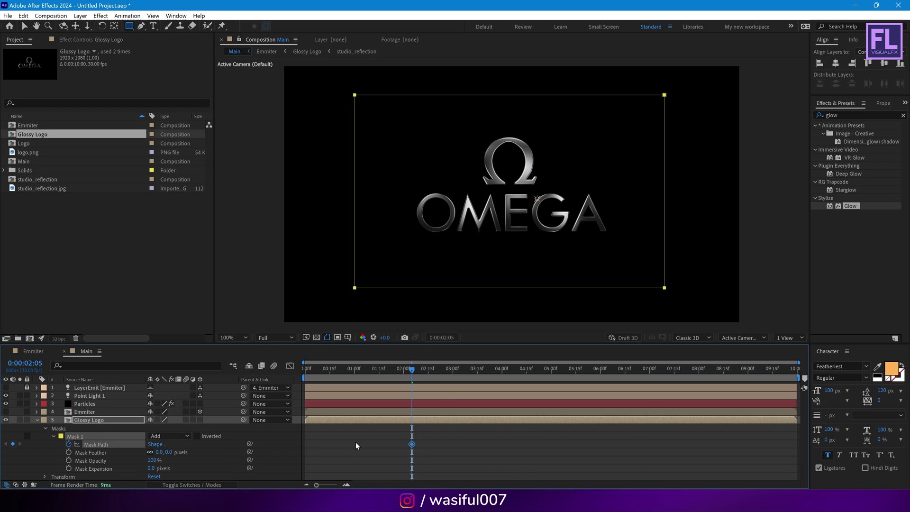
# At 0:00:05:26, shrink the mask from its right edge to a narrow strip left of the logo, keyframing the wipe.
pyautogui.moveTo(413, 375); pyautogui.dragTo(596, 383)
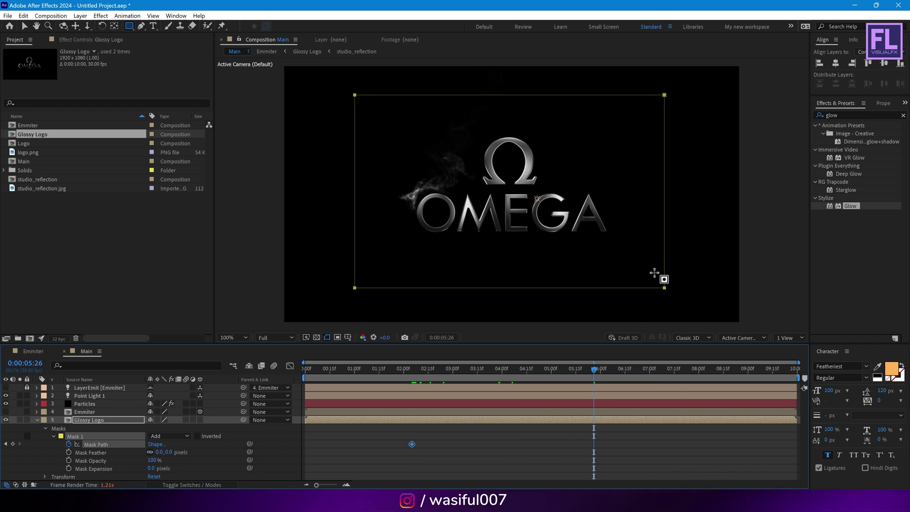
pyautogui.press('v')
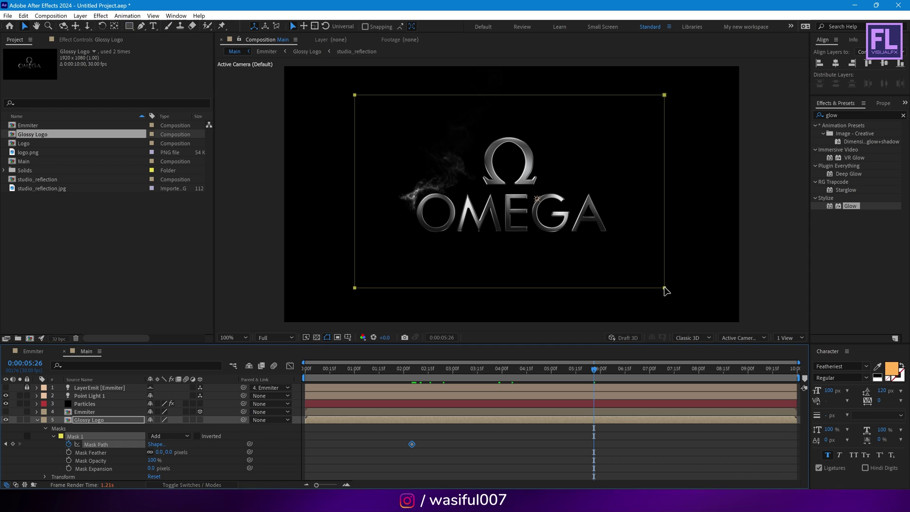
pyautogui.doubleClick(664, 288)
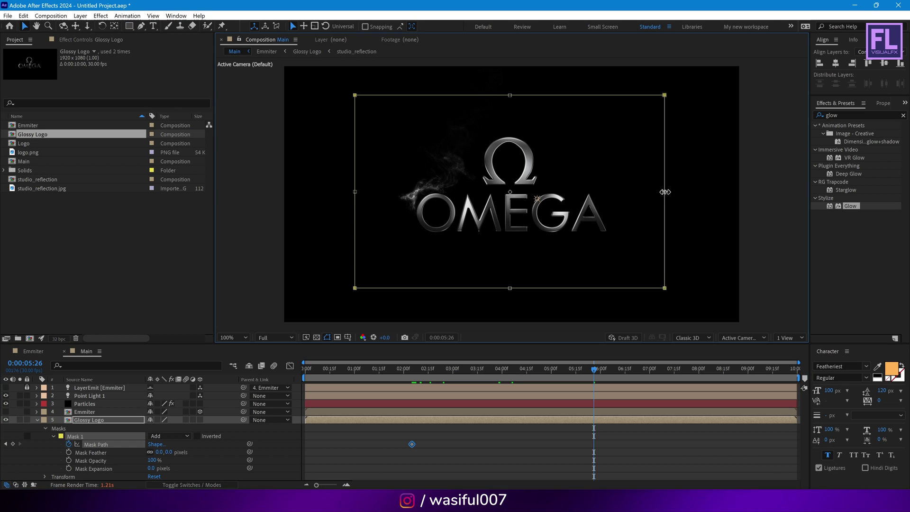
pyautogui.moveTo(665, 192); pyautogui.dragTo(389, 205)
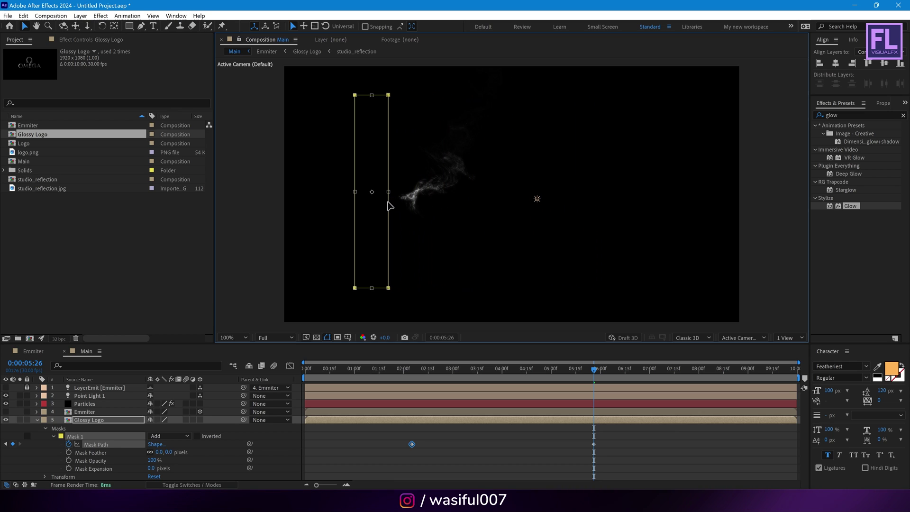
# Set the Glossy Logo mask's Mask Feather to 80 pixels.
pyautogui.click(98, 452)
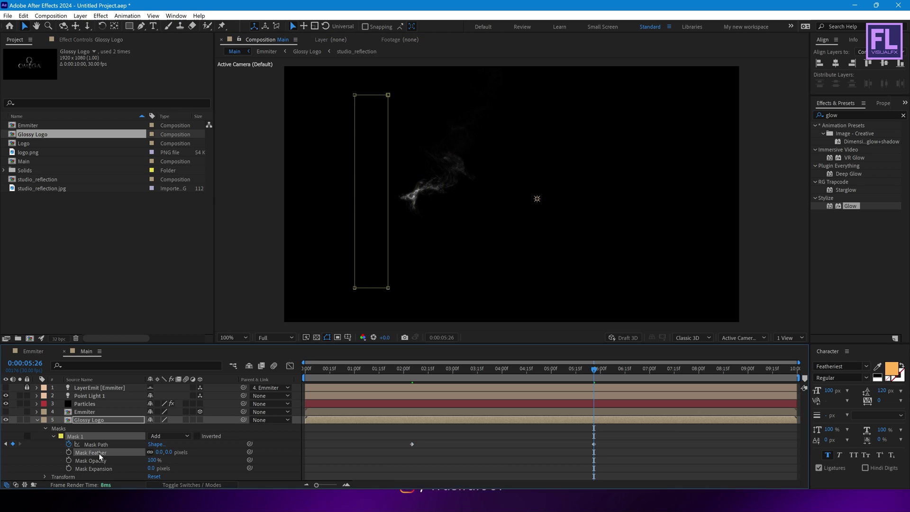
pyautogui.click(161, 451)
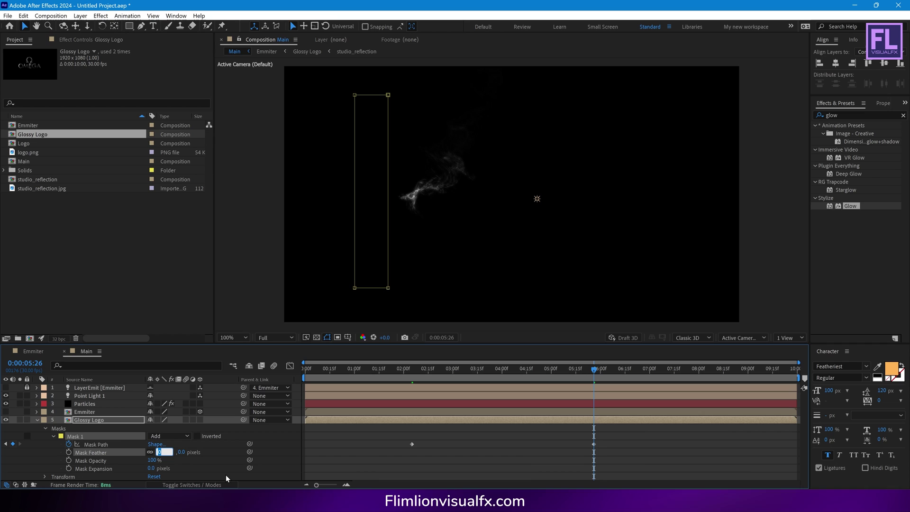
pyautogui.write('80')
pyautogui.press('Return')
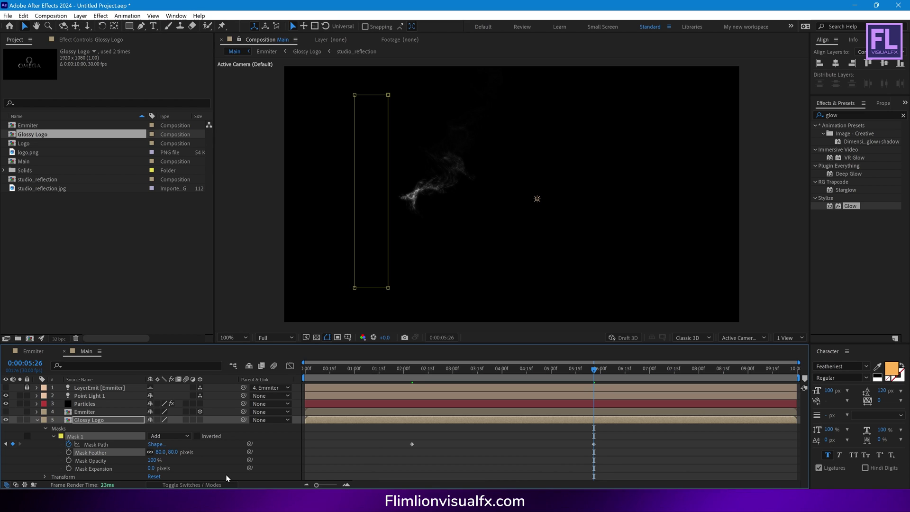
# Retime the mask wipe to match the particles, moving the first Mask Path keyframe to about 0:00:02:07 and the last to about 0:00:05:15.
pyautogui.moveTo(499, 371); pyautogui.dragTo(470, 373)
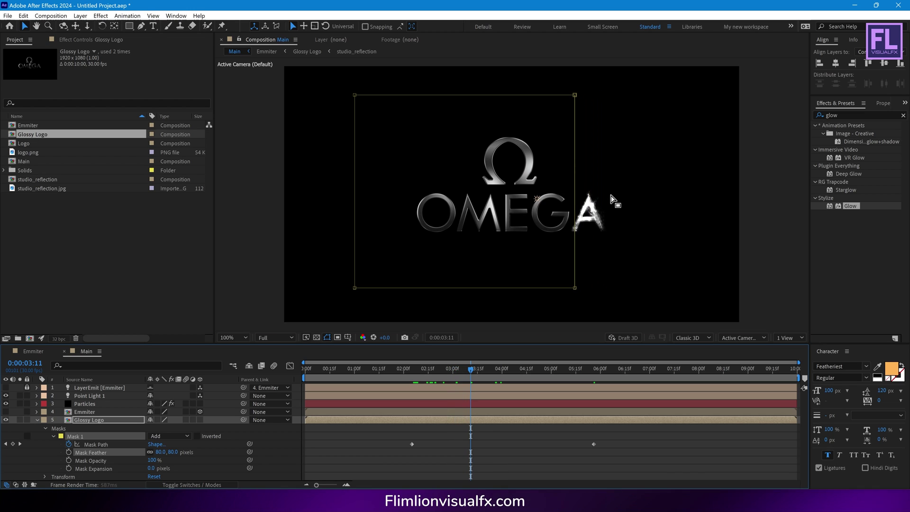
pyautogui.press('.')
pyautogui.moveTo(601, 209); pyautogui.dragTo(583, 205)
pyautogui.click(430, 458)
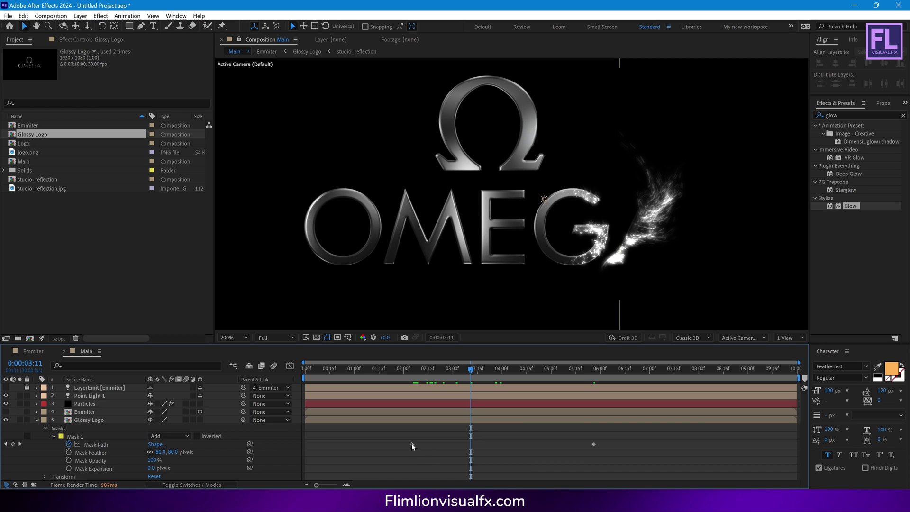
pyautogui.moveTo(412, 444); pyautogui.dragTo(422, 444)
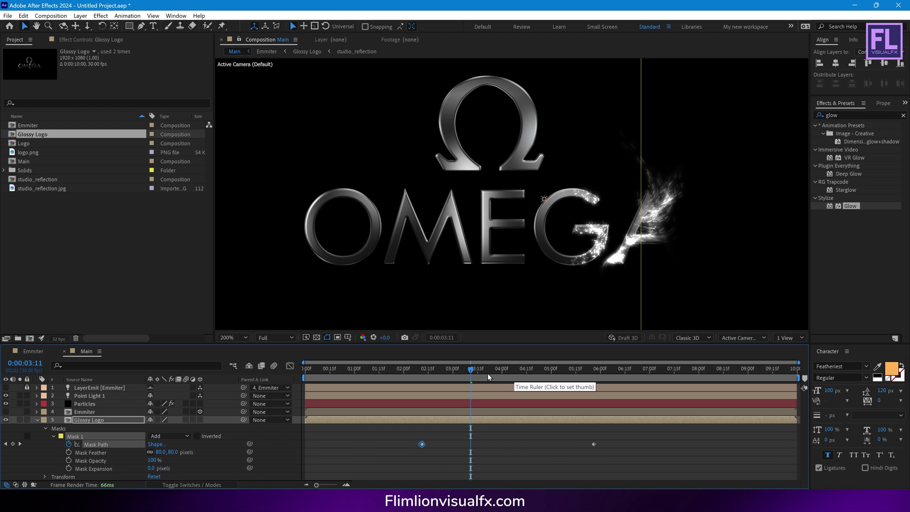
pyautogui.click(487, 372)
pyautogui.click(493, 369)
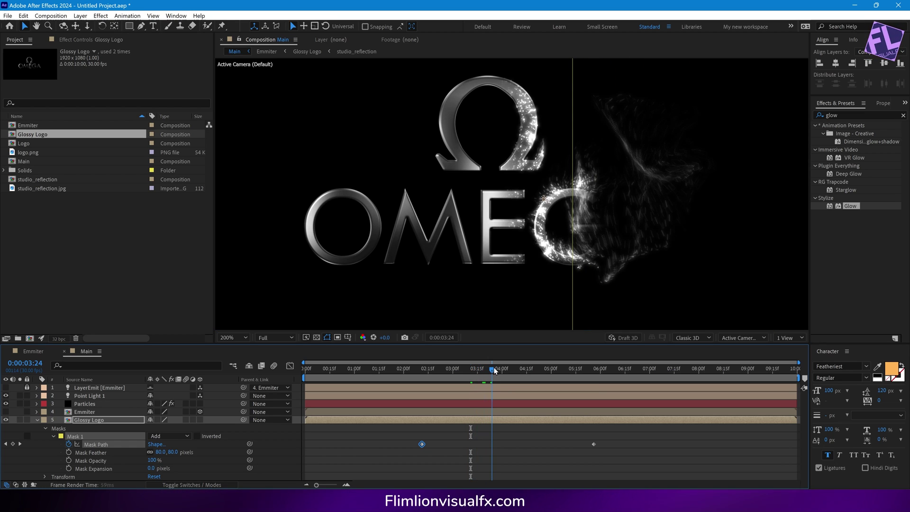
pyautogui.moveTo(595, 445); pyautogui.dragTo(577, 444)
pyautogui.moveTo(495, 371); pyautogui.dragTo(468, 386)
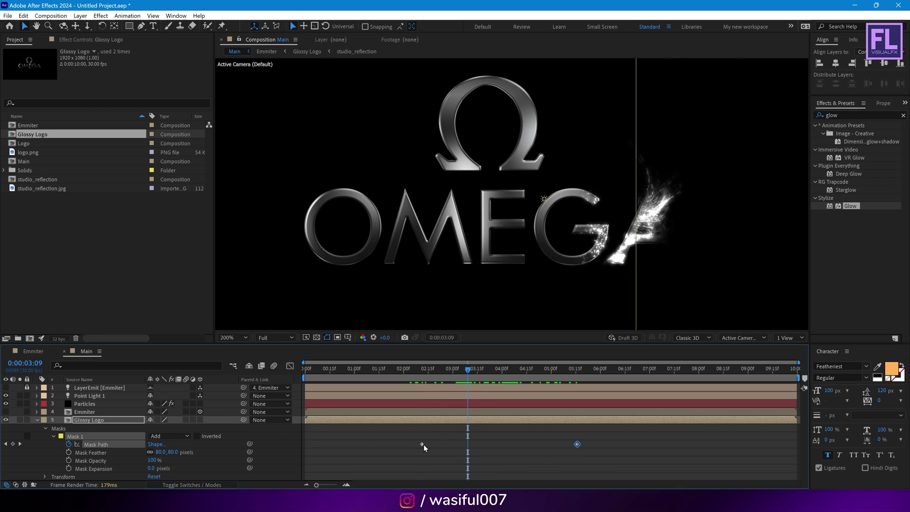
pyautogui.moveTo(423, 444); pyautogui.dragTo(417, 448)
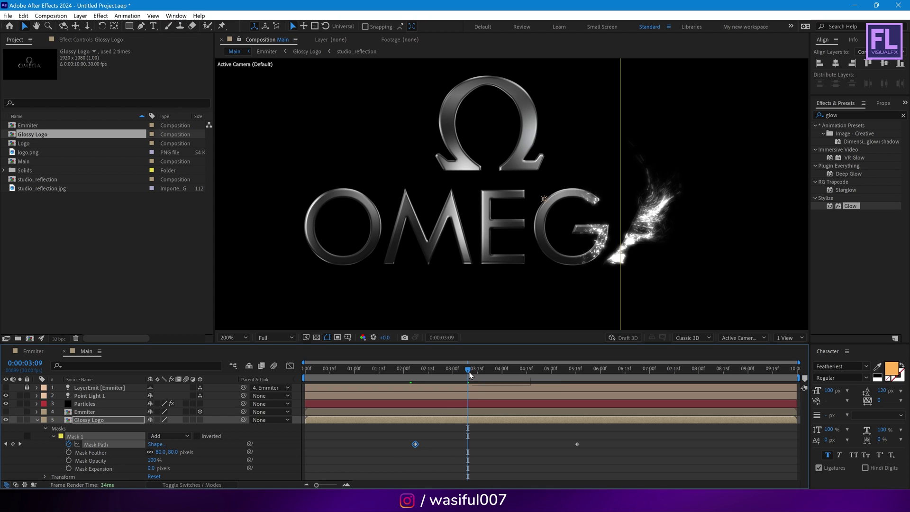
# Play the Main composition from the start to check the logo's wipe against the particles, and return to about 0:00:02:19.
pyautogui.moveTo(468, 372); pyautogui.dragTo(178, 254)
pyautogui.press(',')
pyautogui.press('space')
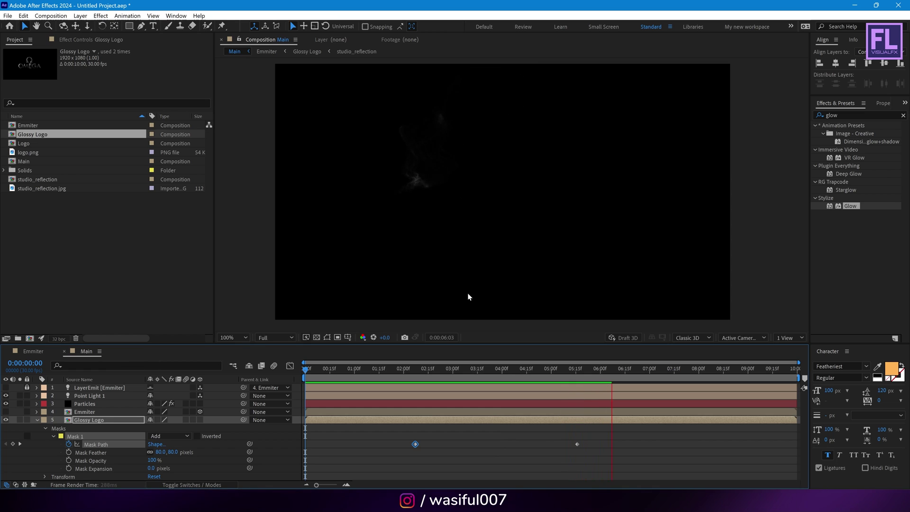
pyautogui.moveTo(620, 373); pyautogui.dragTo(435, 377)
# Collapse the Glossy Logo layer's properties and add a new adjustment layer at the top of the Main composition.
pyautogui.click(38, 420)
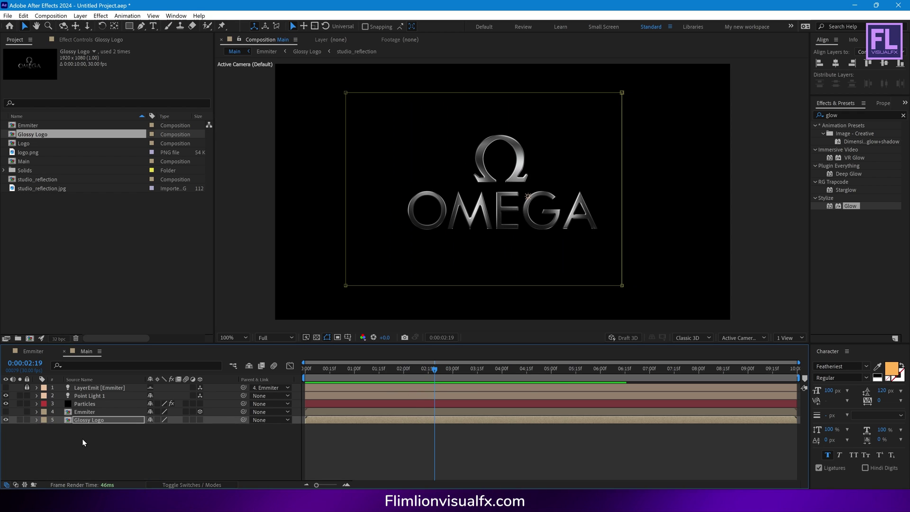
pyautogui.click(85, 443)
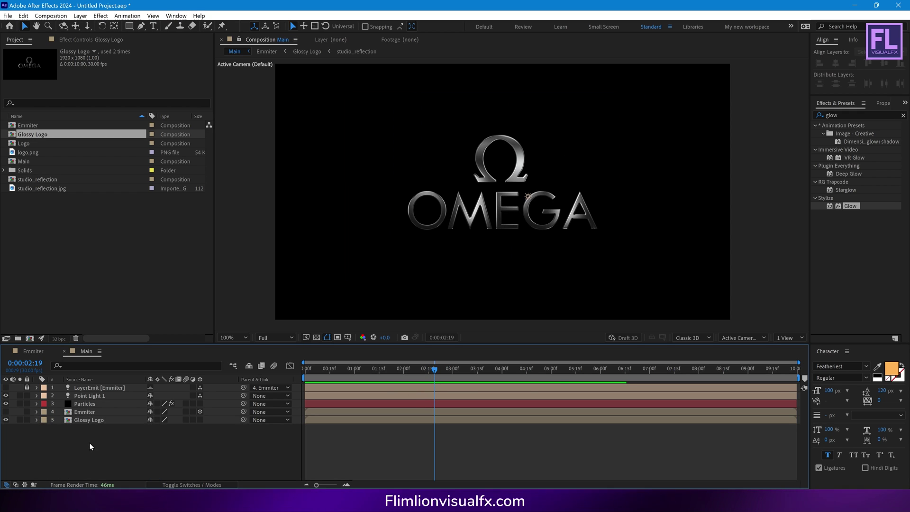
pyautogui.rightClick(85, 443)
pyautogui.moveTo(106, 328)
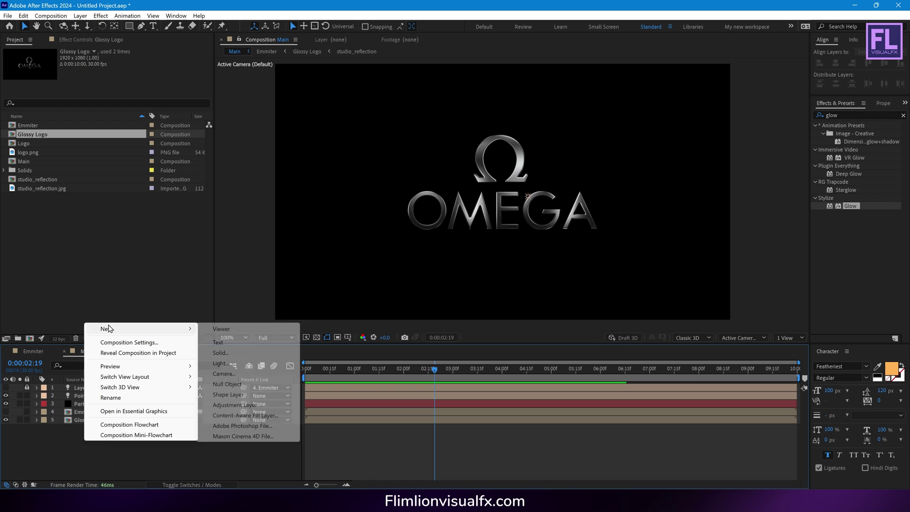
pyautogui.click(232, 404)
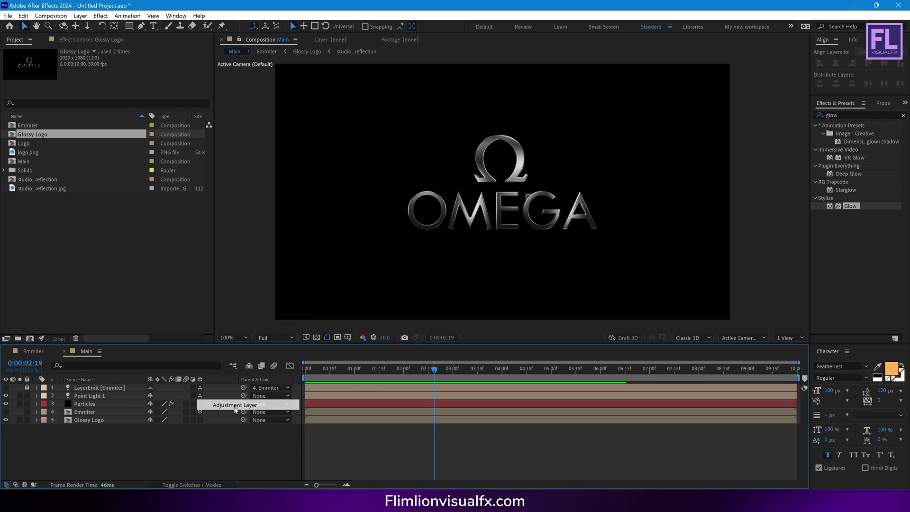
# Apply the Deep Glow effect to the adjustment layer and lower its Exposure to 0.16.
pyautogui.click(833, 116)
pyautogui.press('BackSpace')
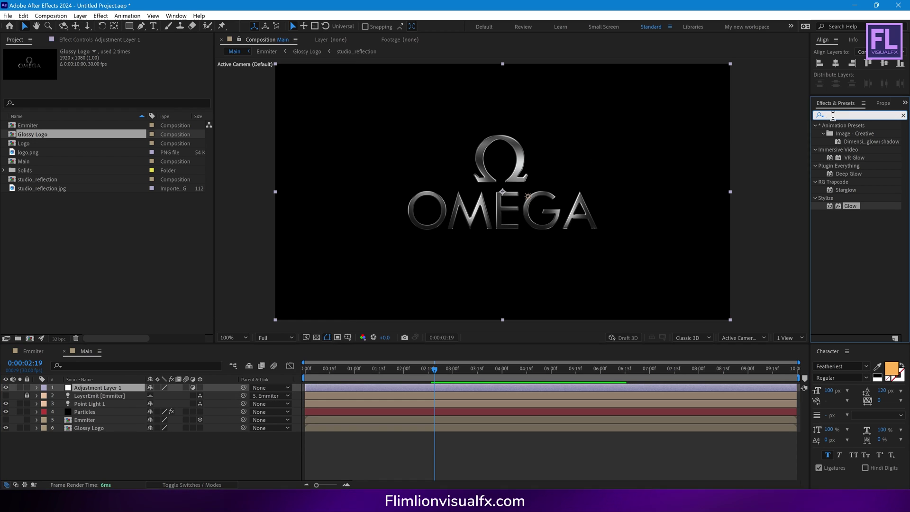
pyautogui.write('deep')
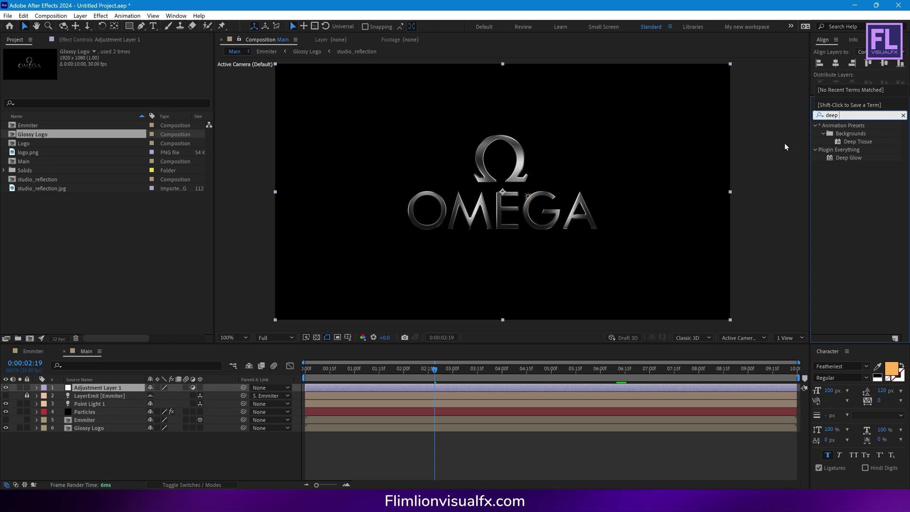
pyautogui.moveTo(848, 157); pyautogui.dragTo(517, 190)
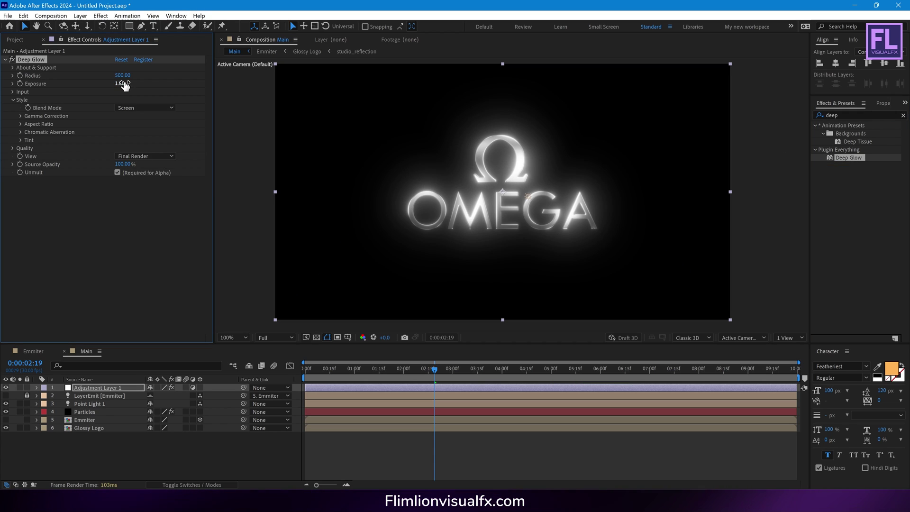
pyautogui.moveTo(118, 87); pyautogui.dragTo(88, 90)
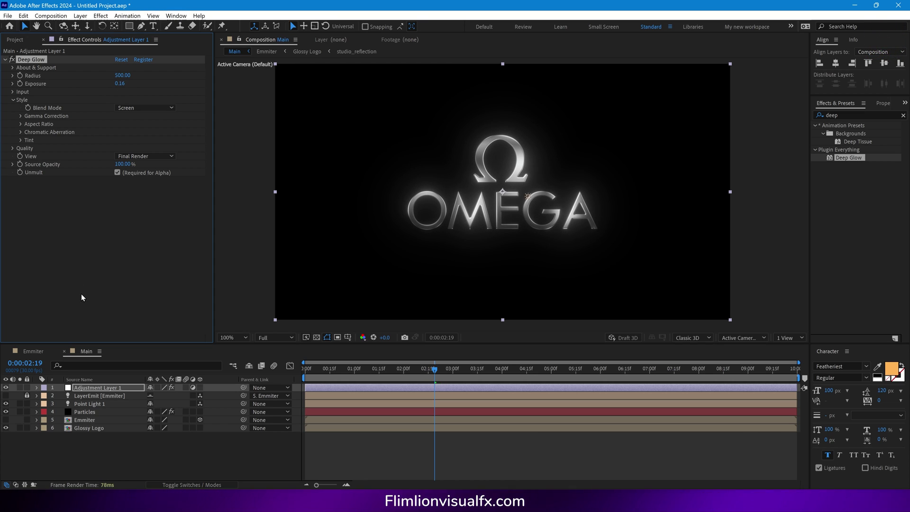
# Check the glow around 0:00:03:19 and apply the Tritone effect to the adjustment layer below Deep Glow.
pyautogui.moveTo(434, 374); pyautogui.dragTo(484, 379)
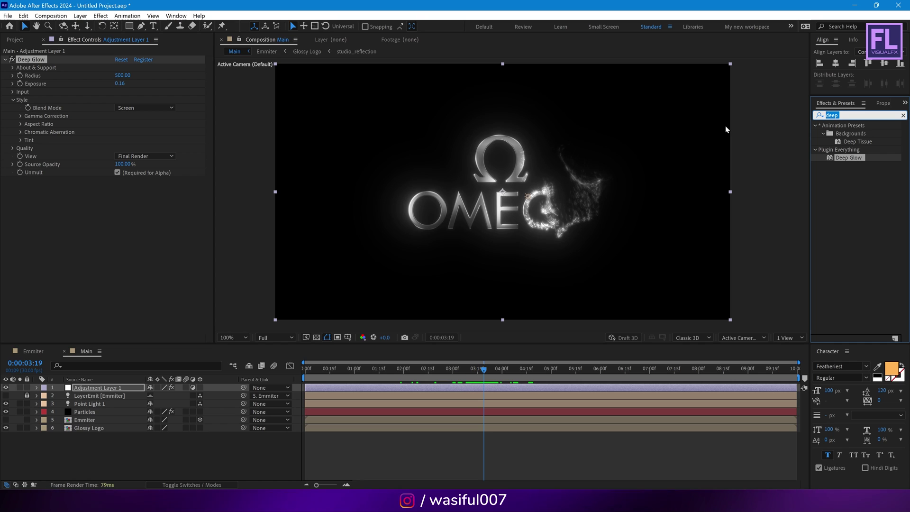
pyautogui.doubleClick(858, 114)
pyautogui.write('trit')
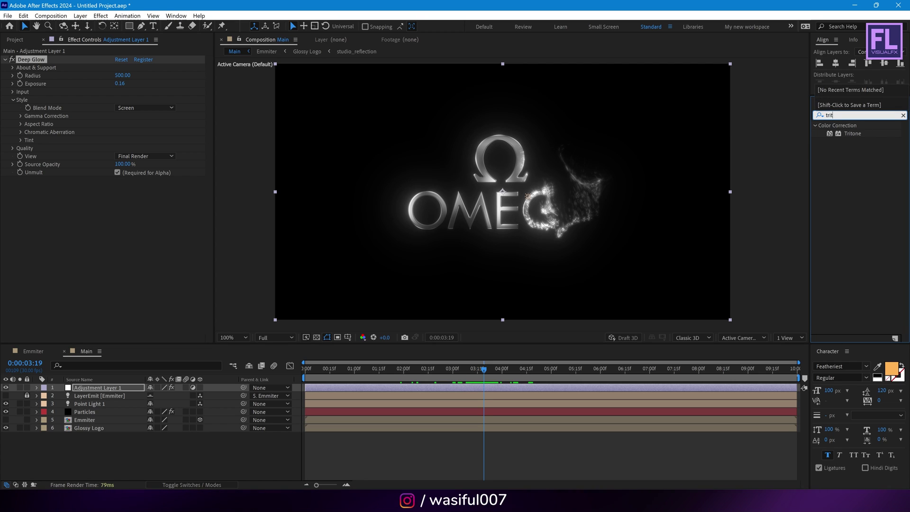
pyautogui.moveTo(848, 134); pyautogui.dragTo(112, 228)
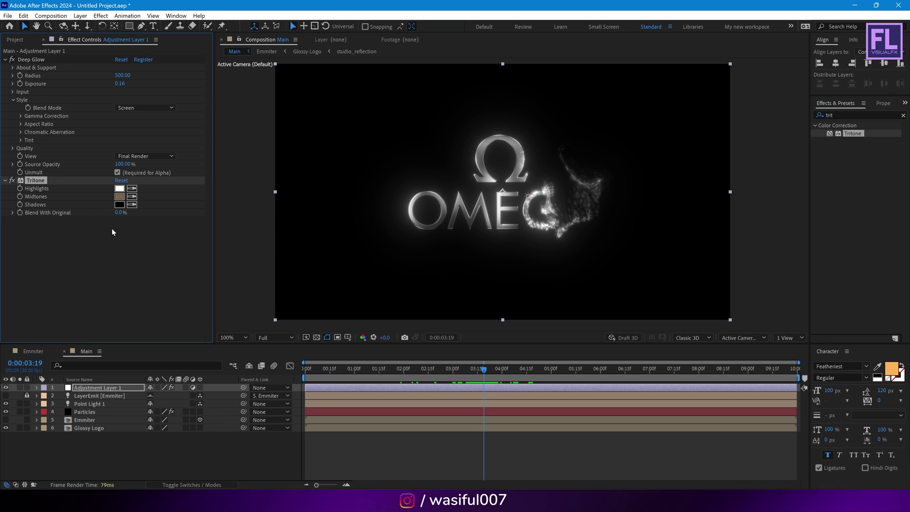
# Change the Tritone Highlights color on the adjustment layer to a warm gold, FFBC47, with hue 38° and saturation 72%.
pyautogui.click(118, 189)
pyautogui.moveTo(621, 124); pyautogui.dragTo(626, 134)
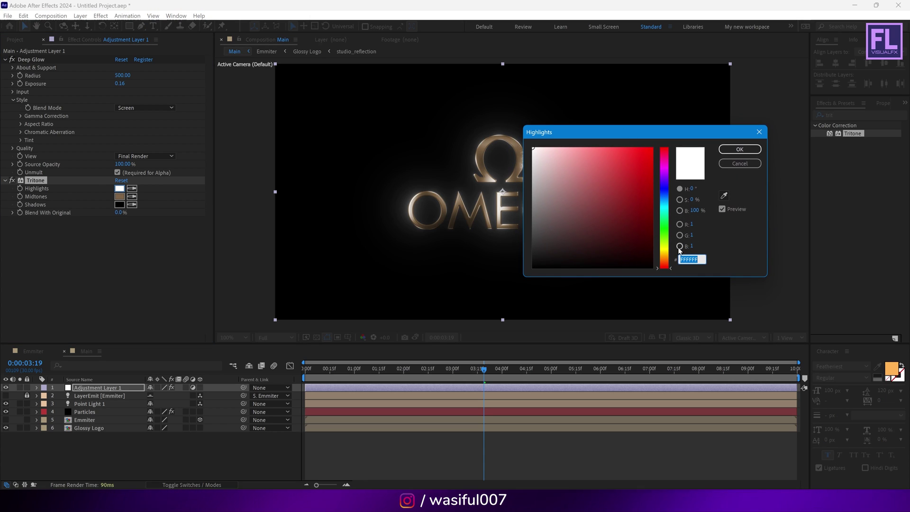
pyautogui.moveTo(671, 267); pyautogui.dragTo(671, 260)
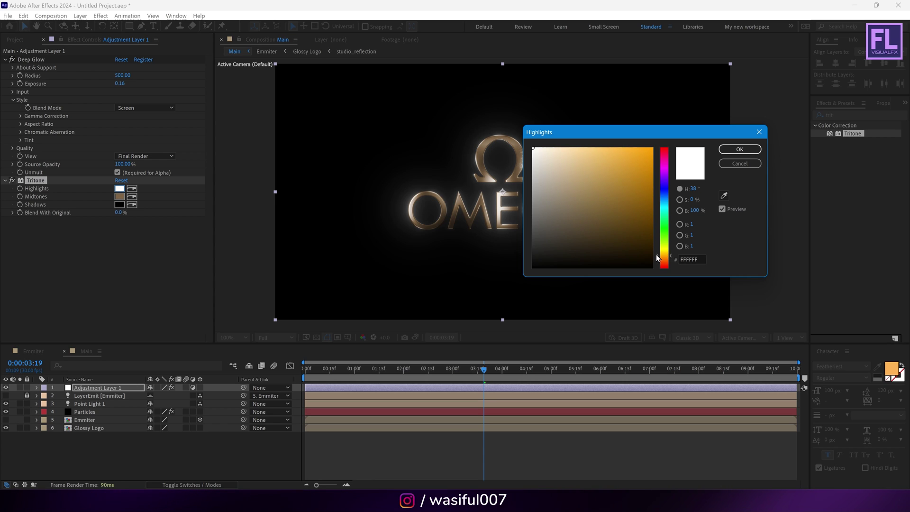
pyautogui.moveTo(609, 166)
pyautogui.mouseDown()
pyautogui.moveTo(625, 127)
pyautogui.moveTo(688, 110)
pyautogui.mouseUp()
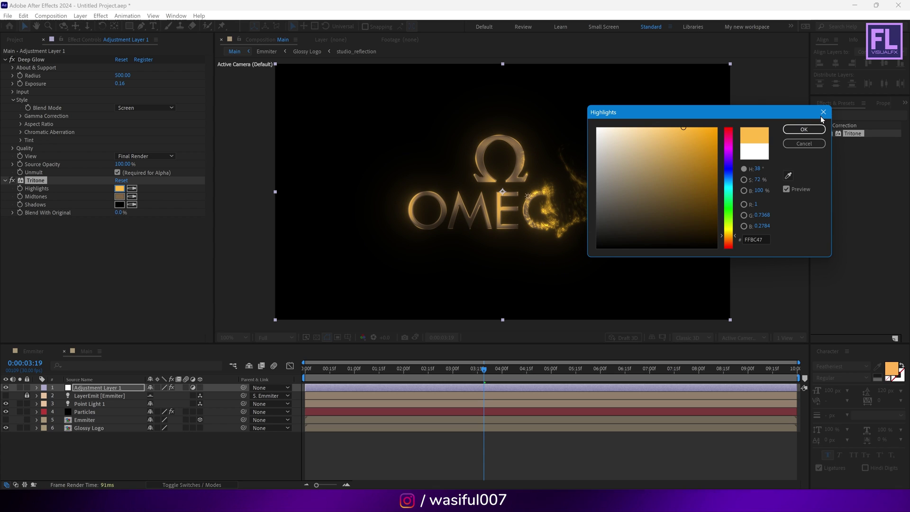
pyautogui.click(804, 130)
# Set the Tritone Midtones color to a muted golden brown, about 8C6F47.
pyautogui.click(119, 196)
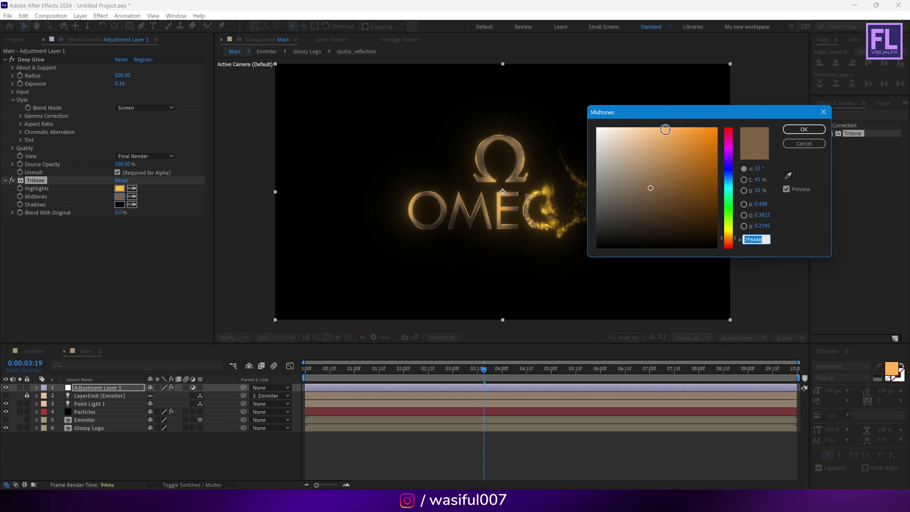
pyautogui.moveTo(690, 116); pyautogui.dragTo(685, 119)
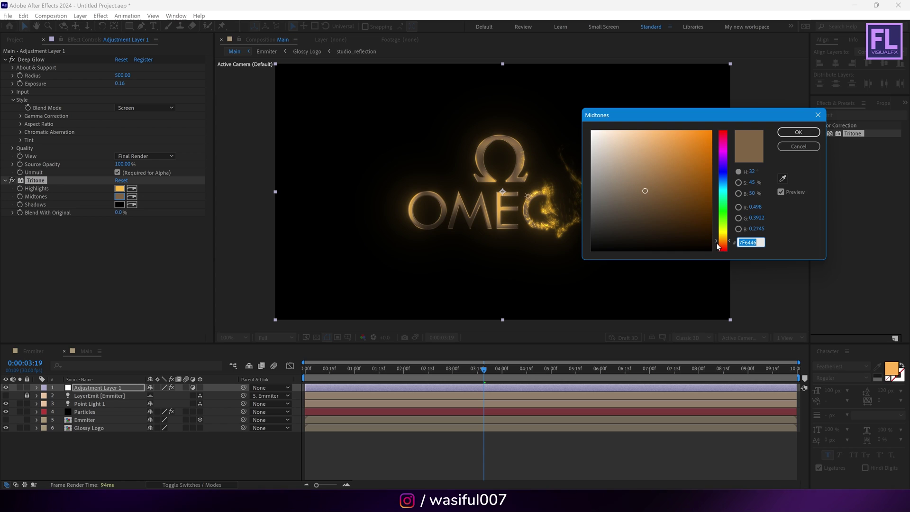
pyautogui.click(656, 179)
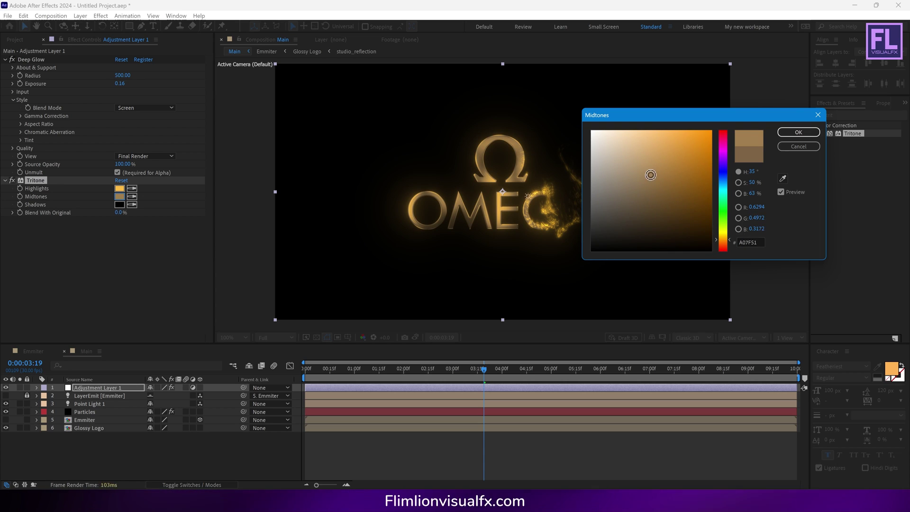
pyautogui.moveTo(657, 181); pyautogui.dragTo(654, 180)
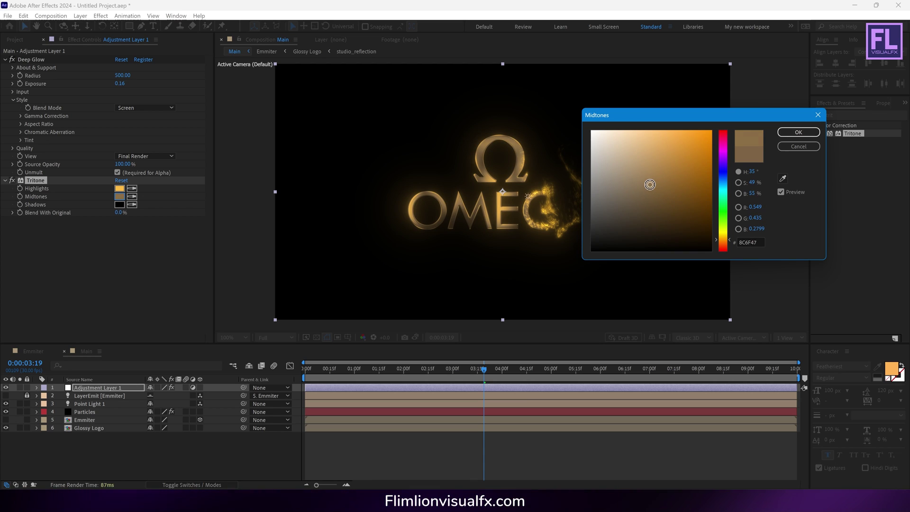
pyautogui.click(784, 134)
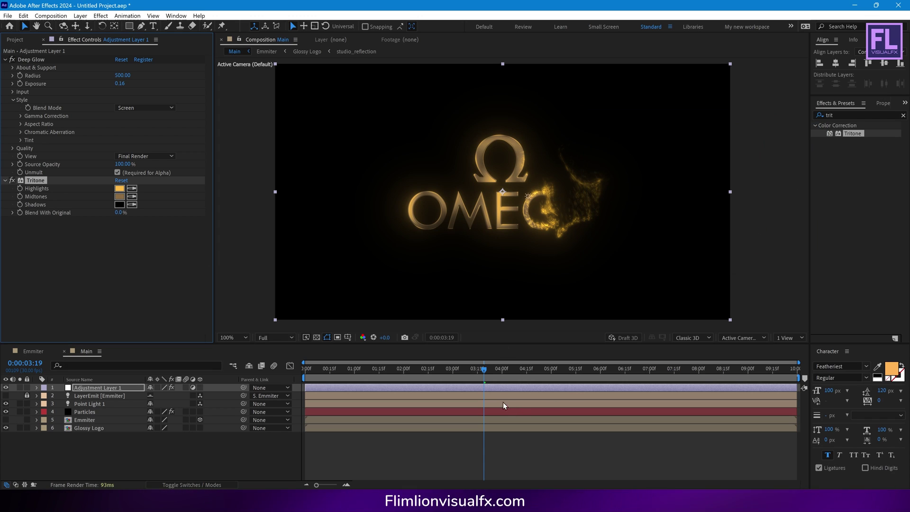
# Check the gold grading around 0:00:03:13 and add a second adjustment layer at the top of the Main composition.
pyautogui.moveTo(405, 371); pyautogui.dragTo(474, 369)
pyautogui.click(109, 453)
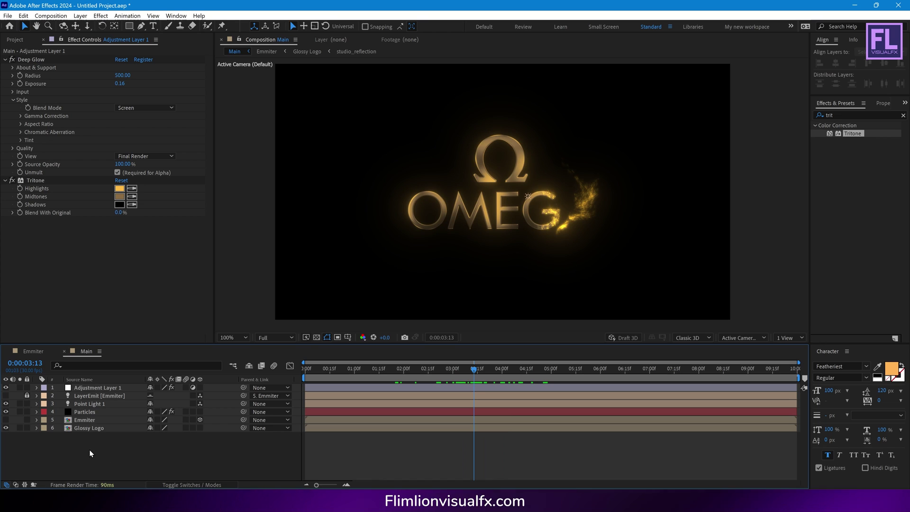
pyautogui.rightClick(91, 453)
pyautogui.moveTo(113, 337)
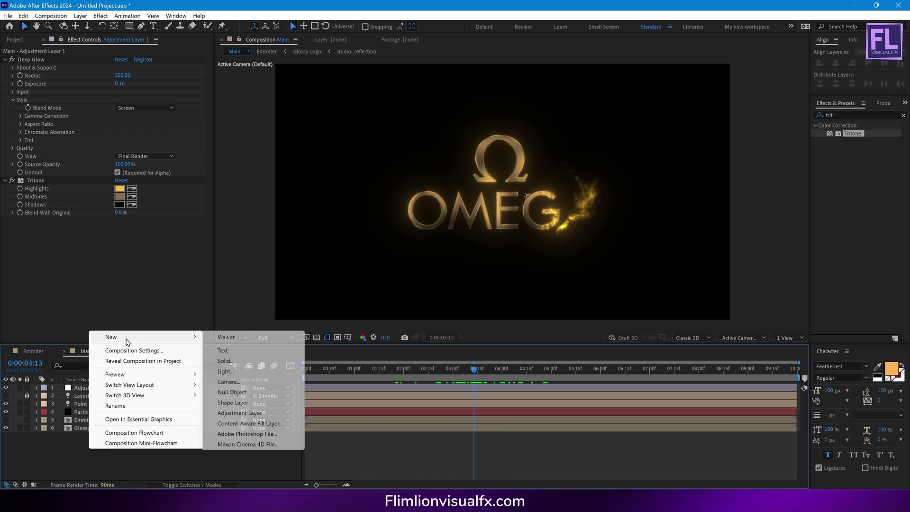
pyautogui.click(232, 412)
# Apply the Sharpen effect to the new adjustment layer and set its Sharpen Amount to 20.
pyautogui.click(848, 115)
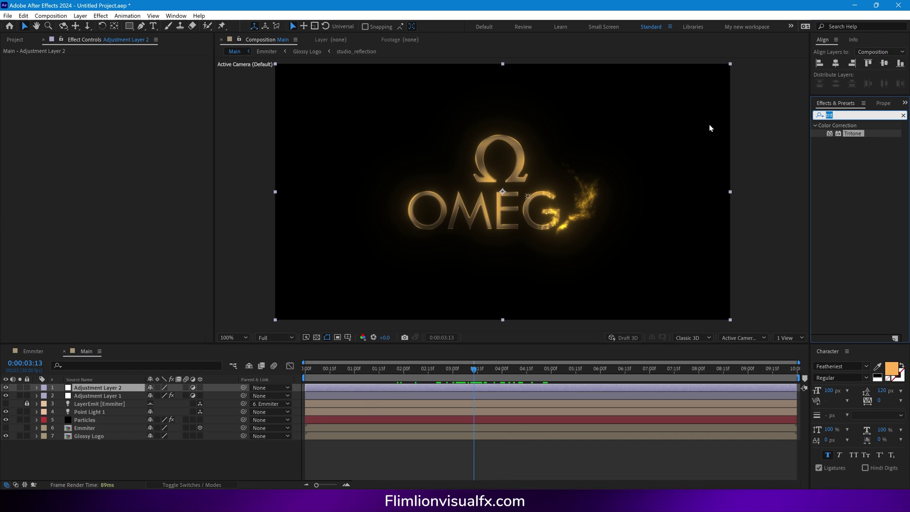
pyautogui.write('shar')
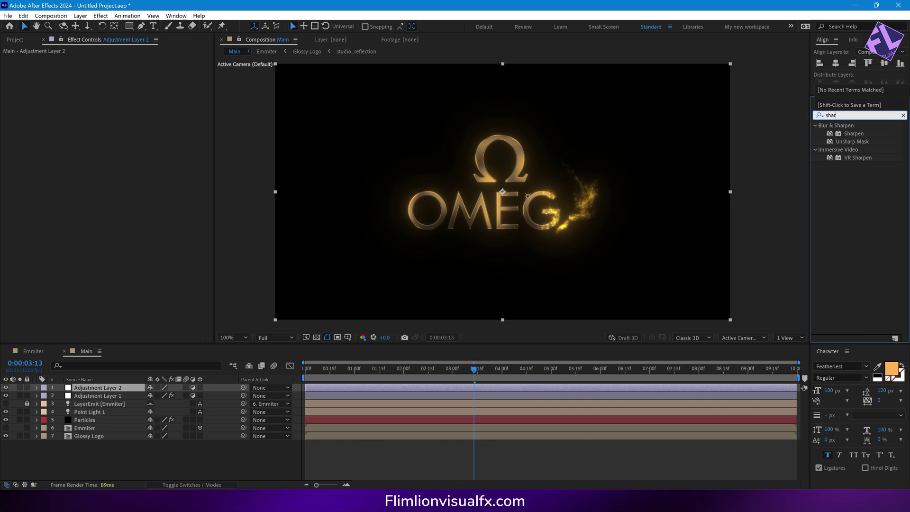
pyautogui.moveTo(854, 133); pyautogui.dragTo(575, 161)
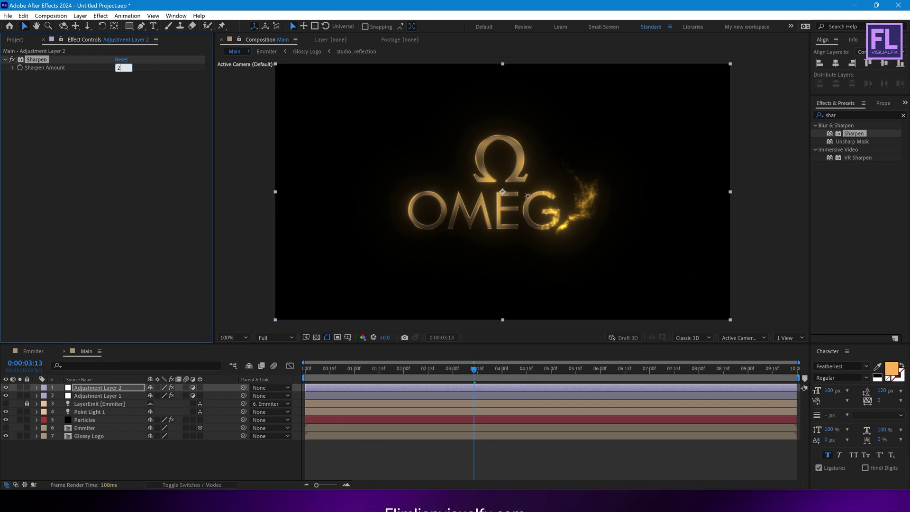
pyautogui.write('20')
pyautogui.press('Return')
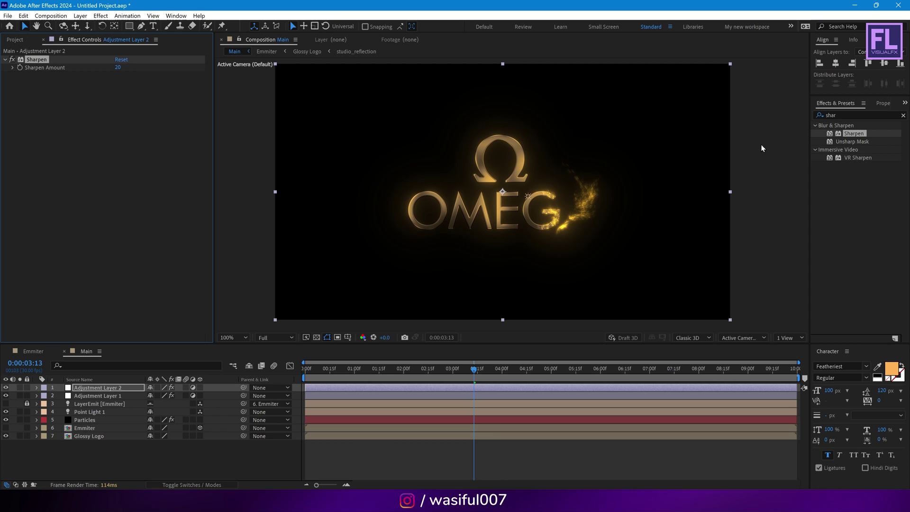
# Apply Curves to Adjustment Layer 2 and brighten the image by moving the RGB white point inward to about three quarters of the input range.
pyautogui.click(852, 115)
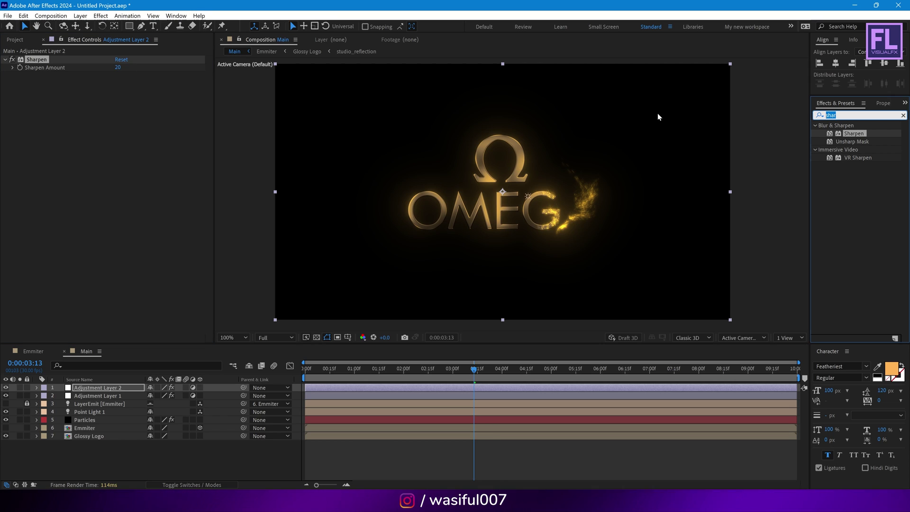
pyautogui.write('cur')
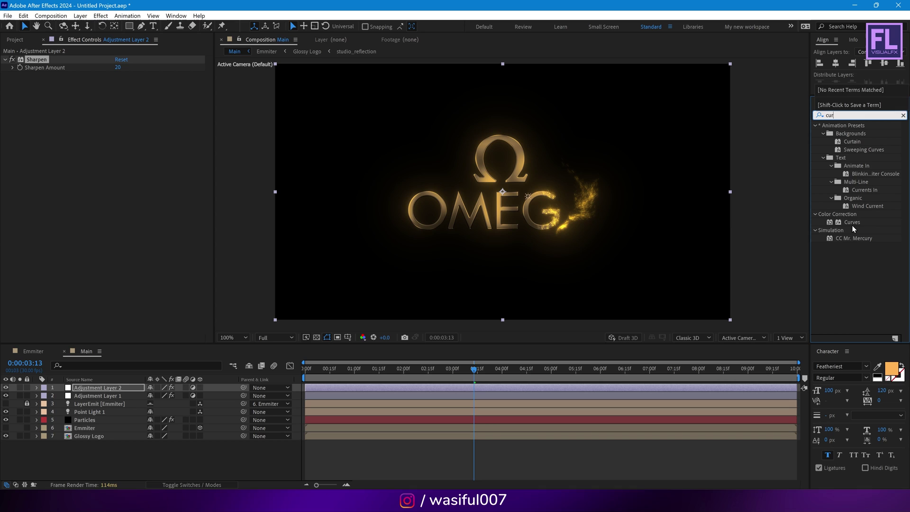
pyautogui.moveTo(851, 226); pyautogui.dragTo(519, 179)
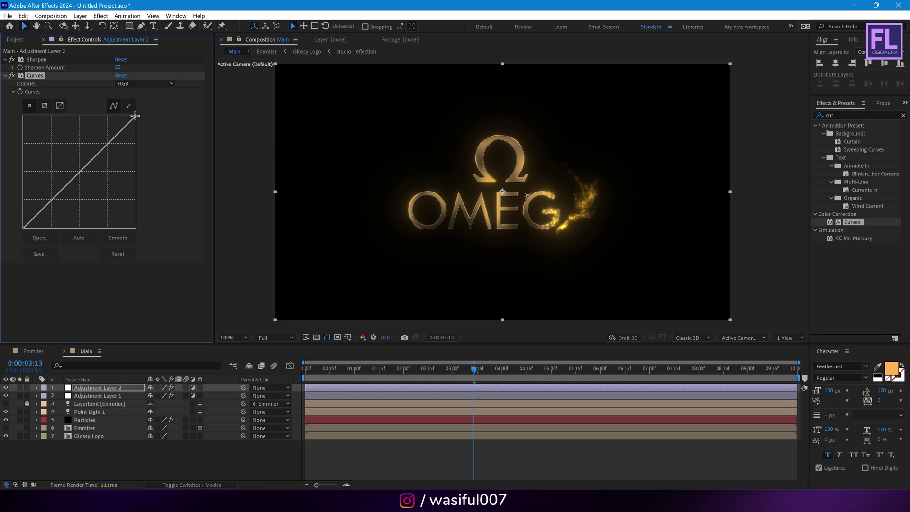
pyautogui.moveTo(135, 115); pyautogui.dragTo(106, 114)
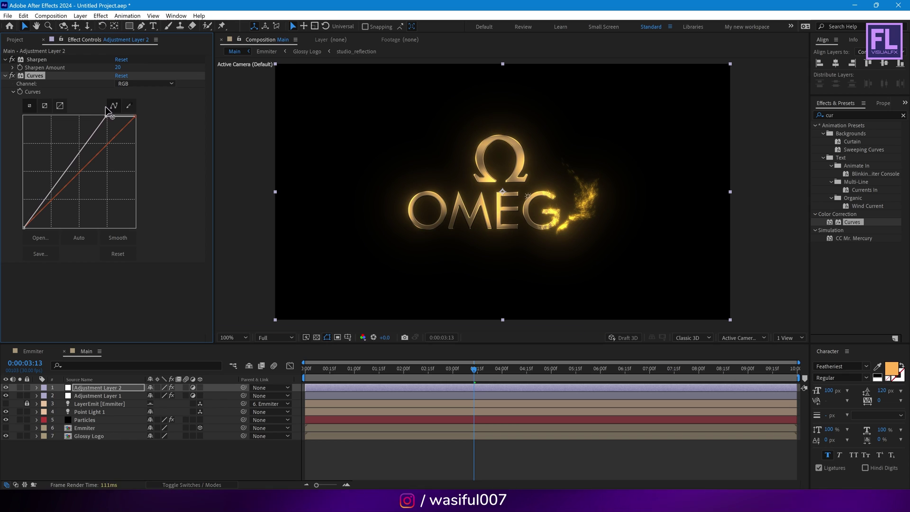
# Lighten the Tritone Highlights color on Adjustment Layer 1 to a softer gold, about FFC45E.
pyautogui.click(89, 396)
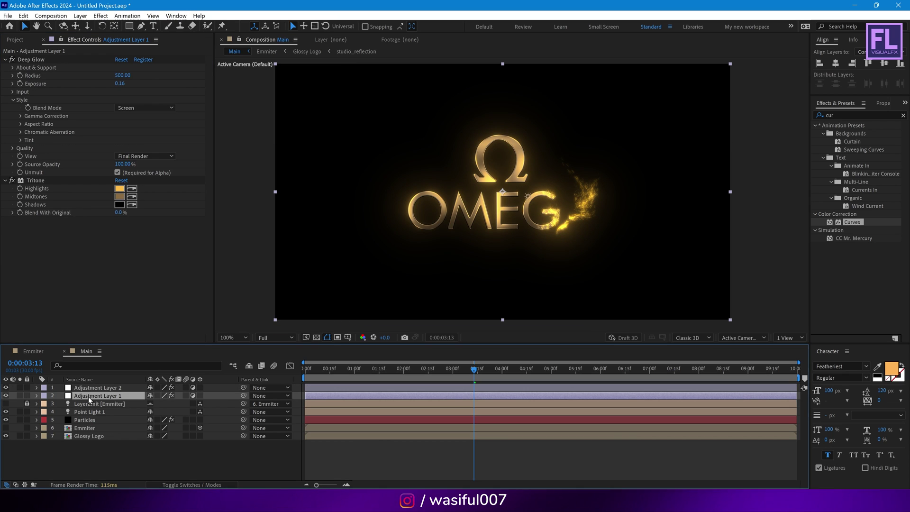
pyautogui.click(119, 189)
pyautogui.moveTo(613, 113); pyautogui.dragTo(686, 112)
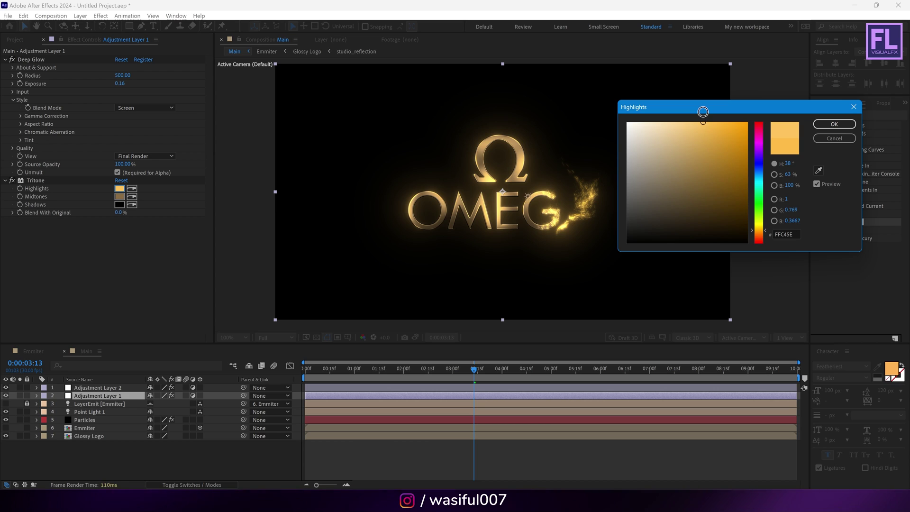
pyautogui.click(828, 125)
# Return to 0:00:00:00 and apply the Gradient Wipe effect to the Glossy Logo layer.
pyautogui.moveTo(473, 381); pyautogui.dragTo(288, 410)
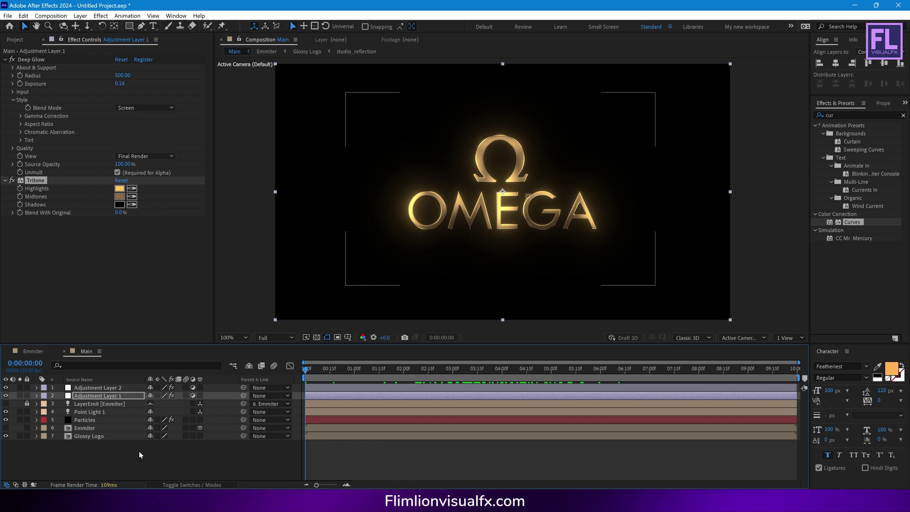
pyautogui.click(75, 436)
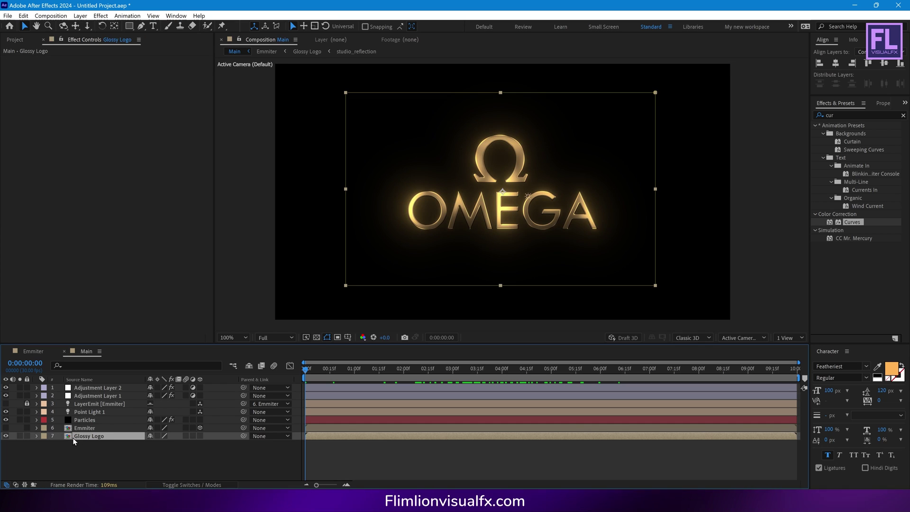
pyautogui.click(843, 114)
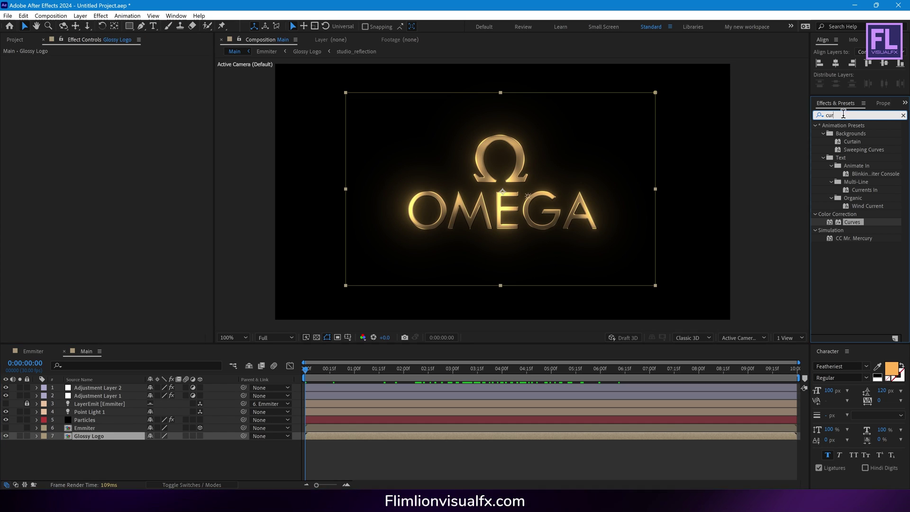
pyautogui.write('gr')
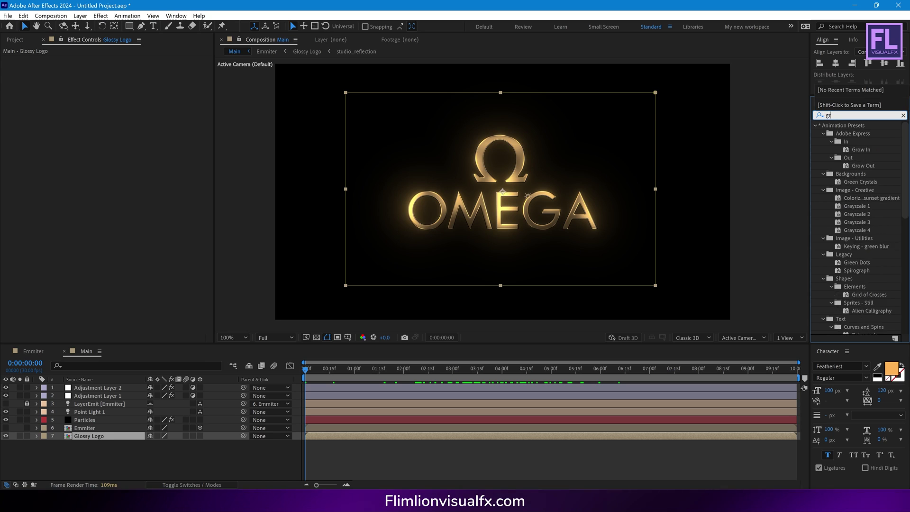
pyautogui.write('adi')
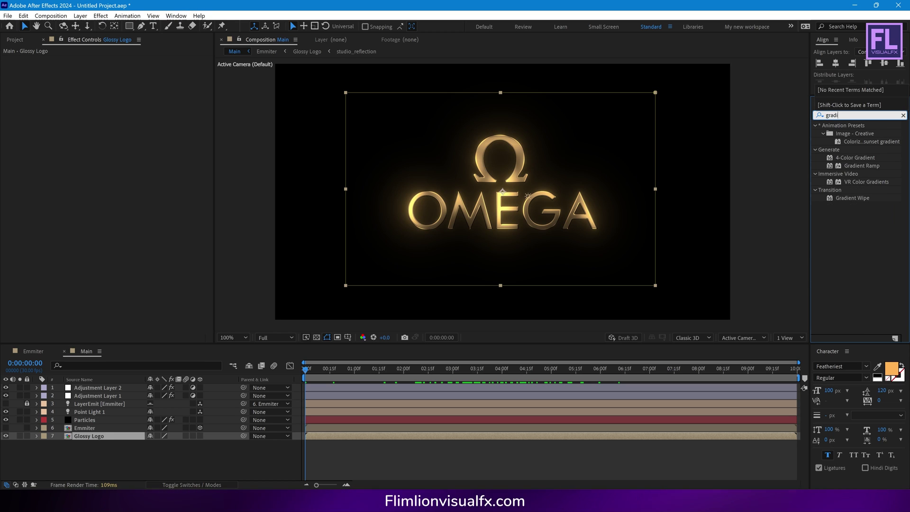
pyautogui.moveTo(852, 198); pyautogui.dragTo(92, 435)
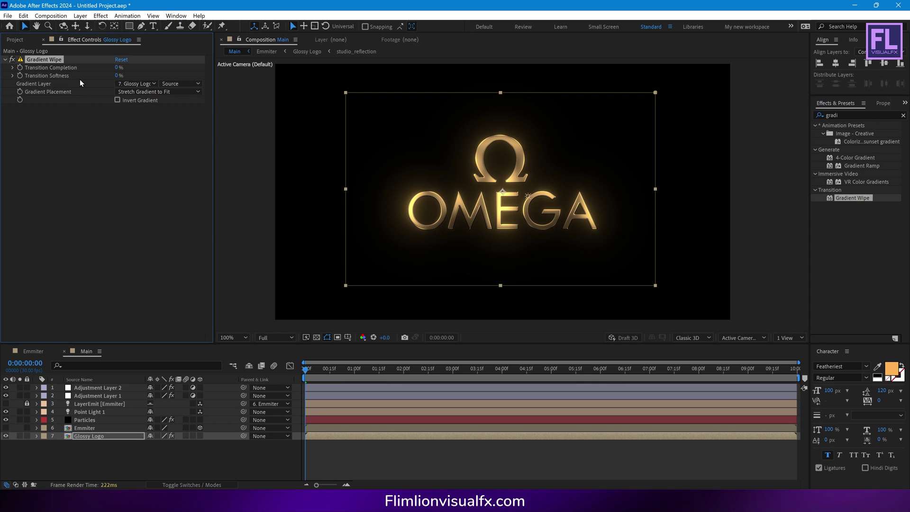
# Set Gradient Wipe's Transition Softness to 100% and keyframe Transition Completion from 100% at 0:00:00:00 to 0% at 0:00:03:00.
pyautogui.moveTo(121, 76); pyautogui.dragTo(152, 77)
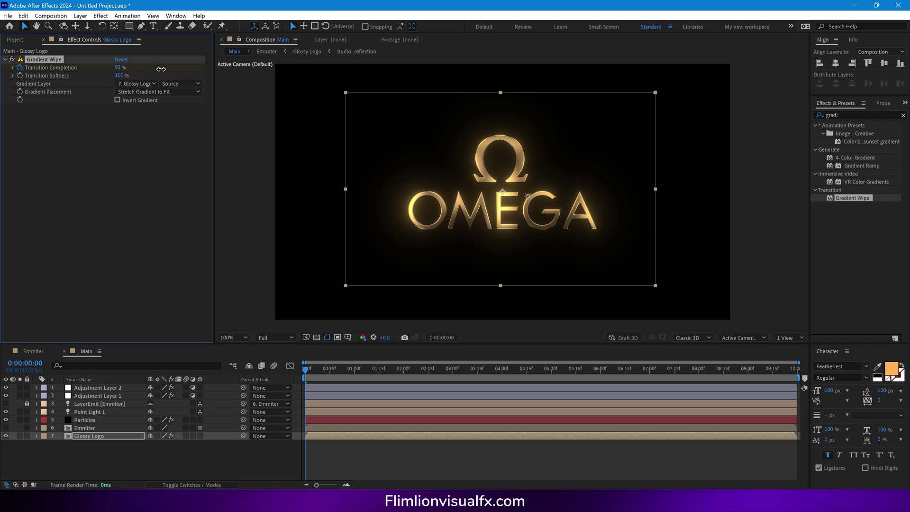
pyautogui.moveTo(162, 69); pyautogui.dragTo(167, 69)
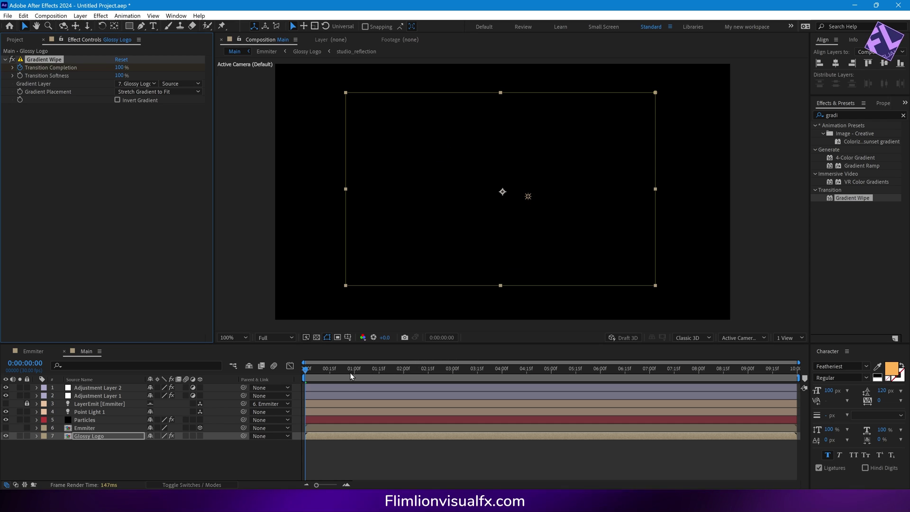
pyautogui.moveTo(351, 370); pyautogui.dragTo(454, 370)
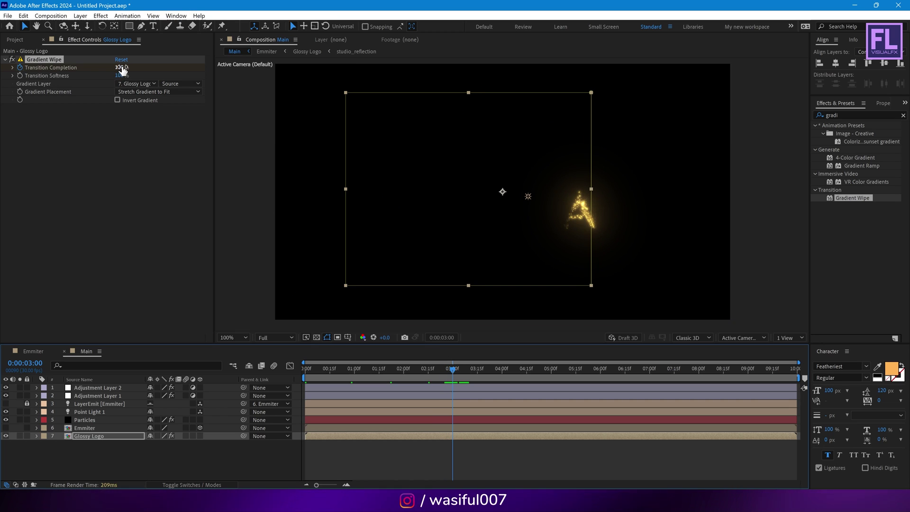
pyautogui.moveTo(122, 70); pyautogui.dragTo(47, 73)
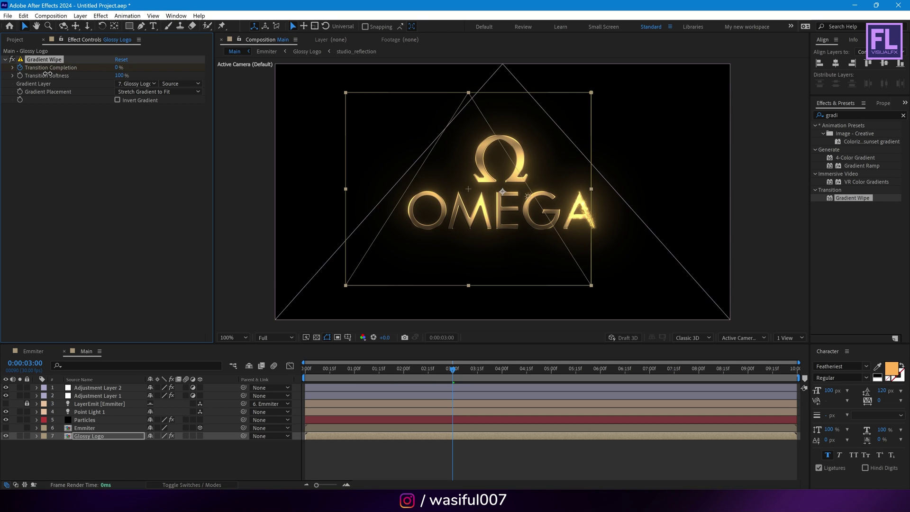
# Easy-ease both Transition Completion keyframes on the Glossy Logo layer, collapse its properties and return to the start of the composition.
pyautogui.click(105, 435)
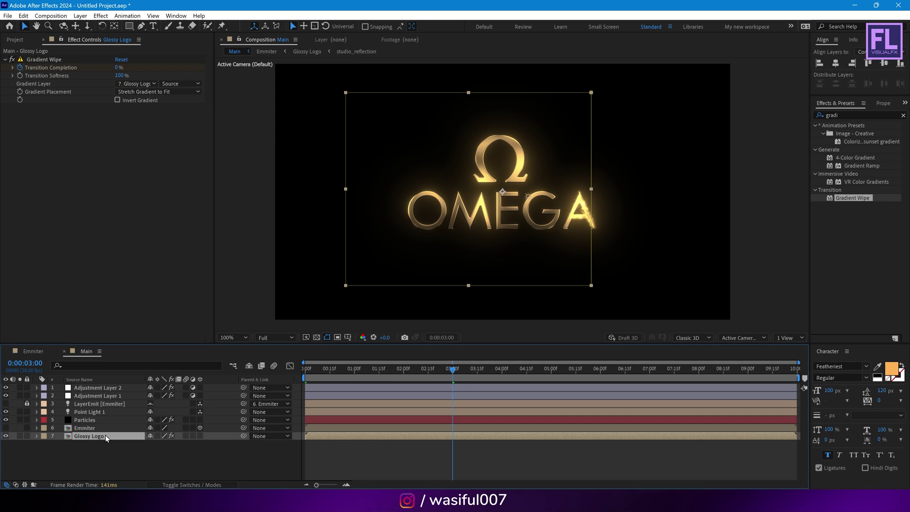
pyautogui.press('u')
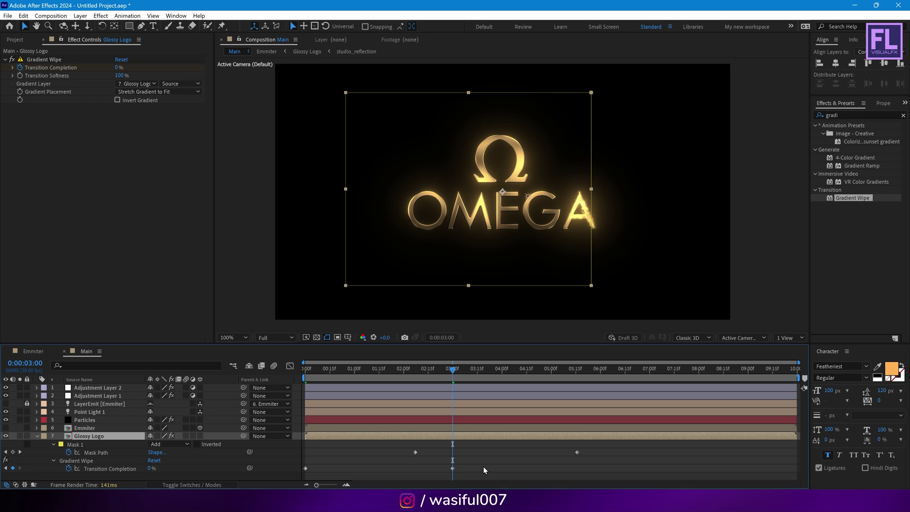
pyautogui.moveTo(474, 467); pyautogui.dragTo(294, 476)
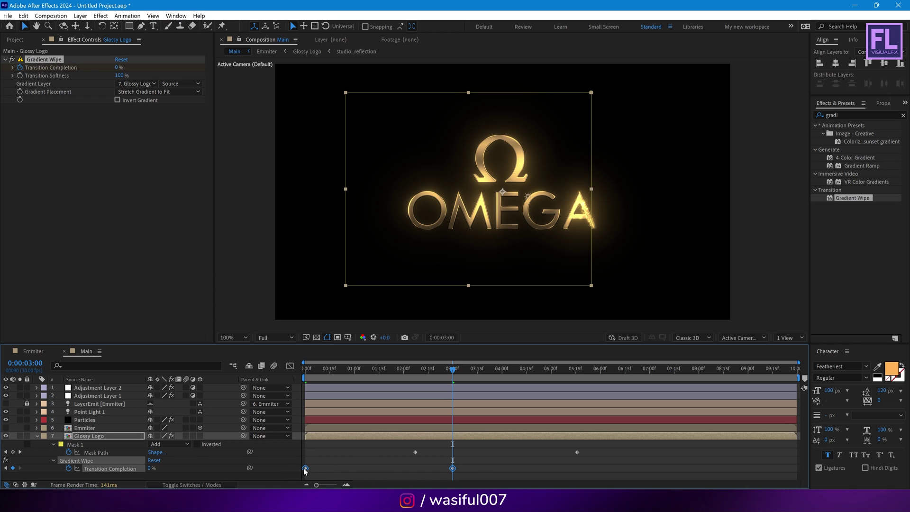
pyautogui.press('F9')
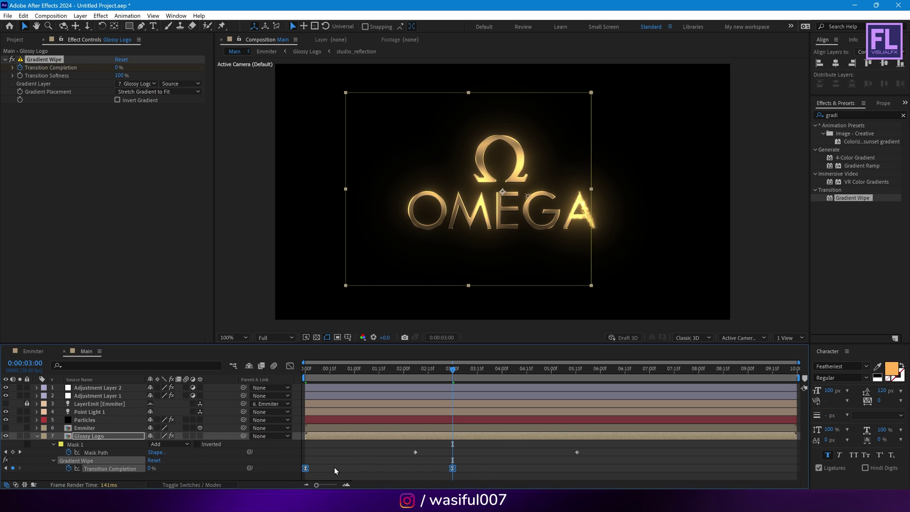
pyautogui.click(37, 436)
pyautogui.press('Home')
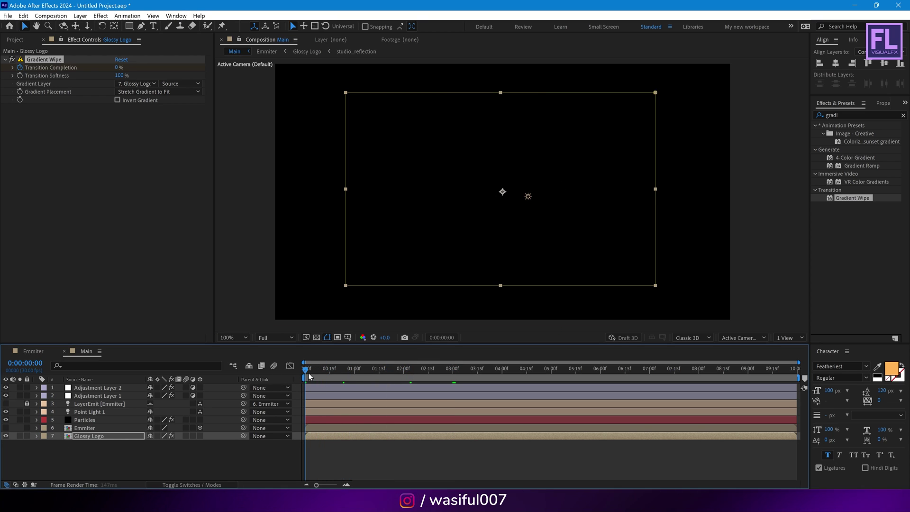
# Preview the composition from 0:00:00:00 to review the Glossy Logo's gradient wipe.
pyautogui.moveTo(308, 372); pyautogui.dragTo(153, 389)
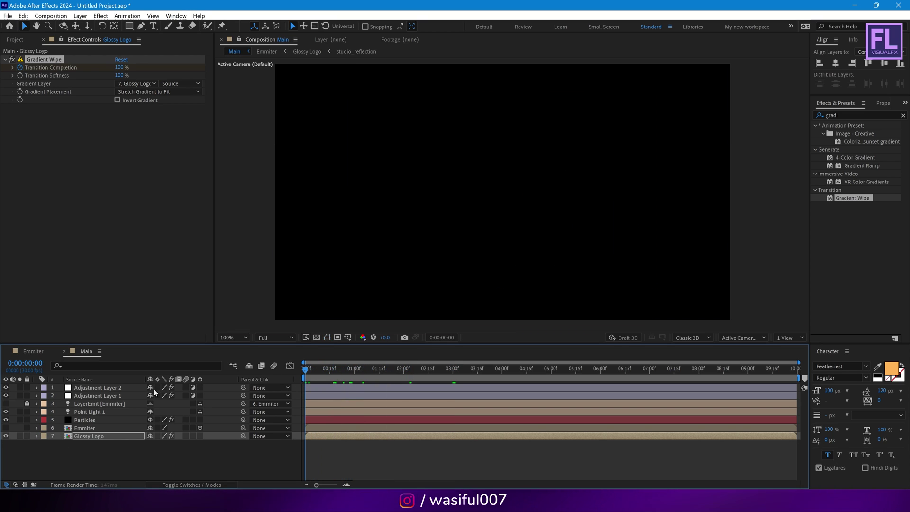
pyautogui.press('space')
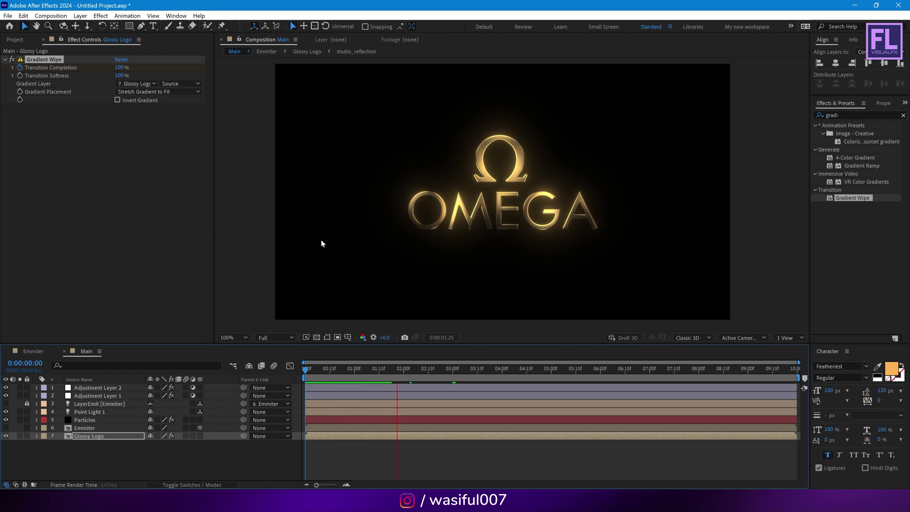
pyautogui.press('space')
# Move the Glossy Logo's ending Transition Completion keyframe to about 0:00:03:12, collapse the layer's properties and check the dissolve.
pyautogui.press('u')
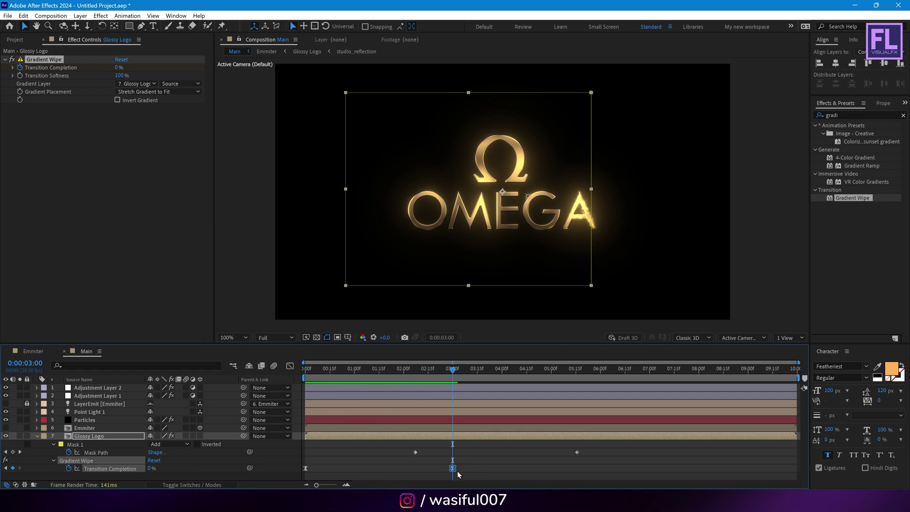
pyautogui.moveTo(413, 371); pyautogui.dragTo(444, 377)
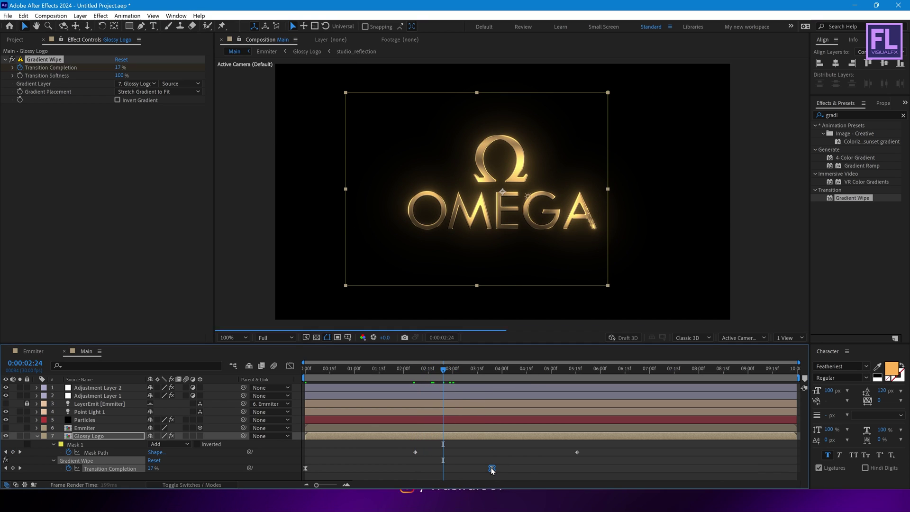
pyautogui.moveTo(476, 468); pyautogui.dragTo(473, 468)
pyautogui.moveTo(448, 375); pyautogui.dragTo(381, 371)
pyautogui.click(37, 436)
pyautogui.moveTo(484, 371)
pyautogui.mouseDown()
pyautogui.moveTo(522, 371)
pyautogui.moveTo(499, 372)
pyautogui.mouseUp()
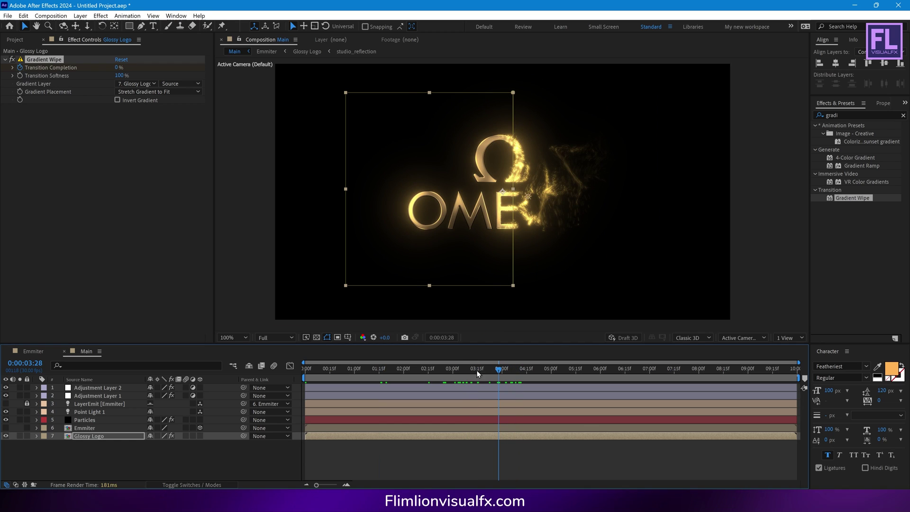
# Create a null object and parent the Glossy Logo and Particles layers to it.
pyautogui.click(322, 336)
pyautogui.click(150, 450)
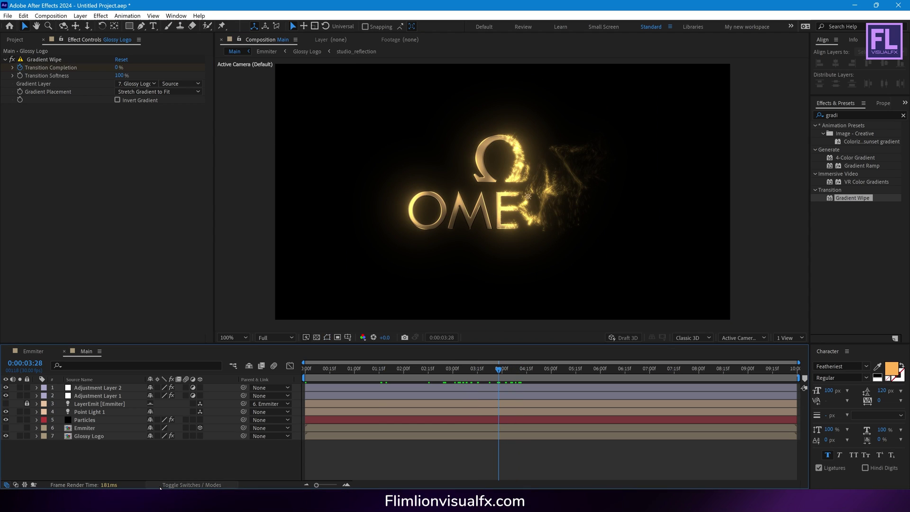
pyautogui.rightClick(93, 453)
pyautogui.moveTo(121, 340)
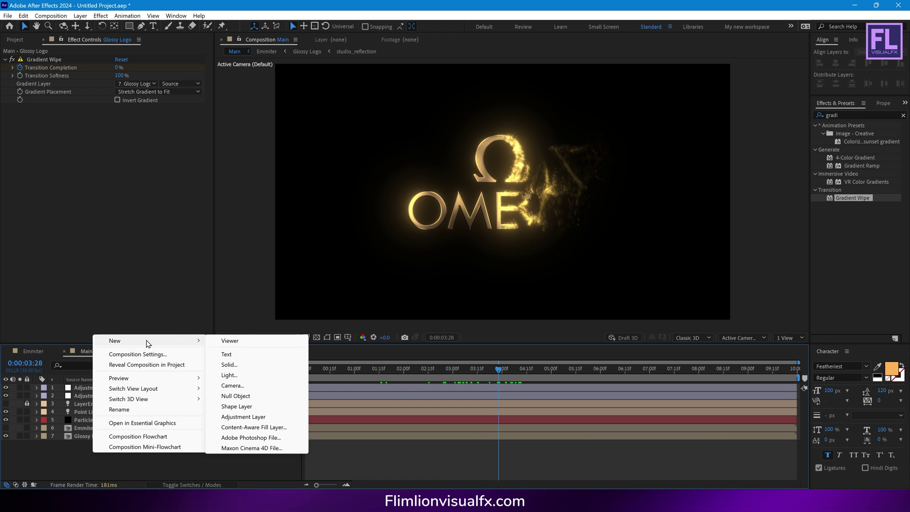
pyautogui.click(237, 396)
pyautogui.click(86, 445)
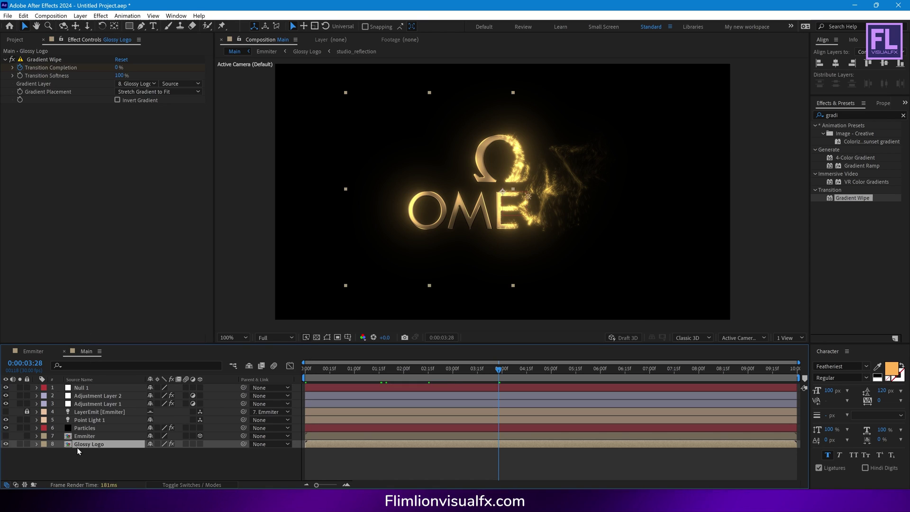
pyautogui.keyDown('ctrl'); pyautogui.click(102, 428); pyautogui.keyUp('ctrl')
pyautogui.moveTo(243, 429); pyautogui.dragTo(90, 387)
# Keyframe Null 1's Scale from 100% at 0:00:00:00 to a slightly larger value at 0:00:07:02 and collapse its properties.
pyautogui.moveTo(328, 376); pyautogui.dragTo(275, 375)
pyautogui.click(93, 387)
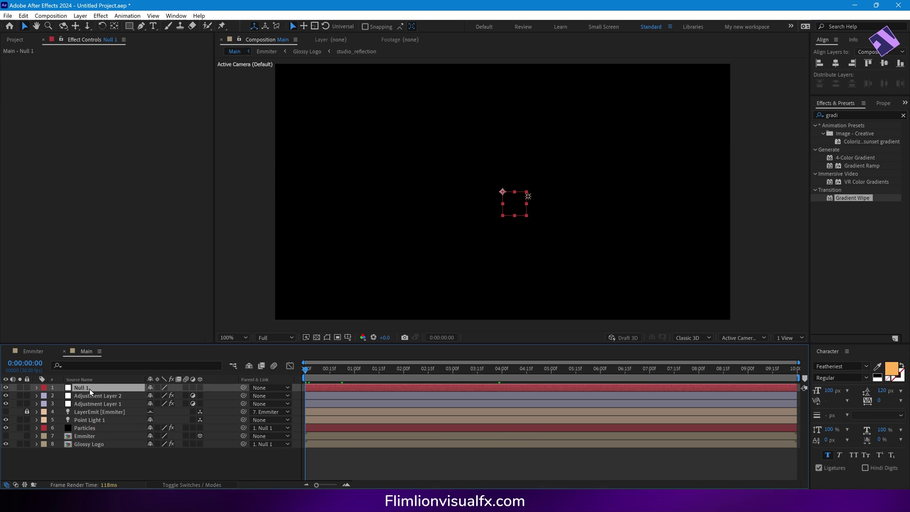
pyautogui.press('s')
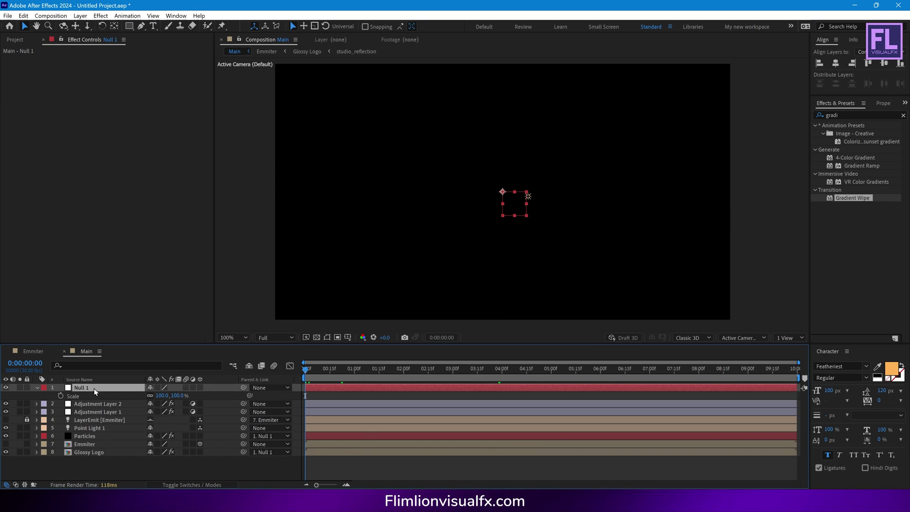
pyautogui.click(60, 396)
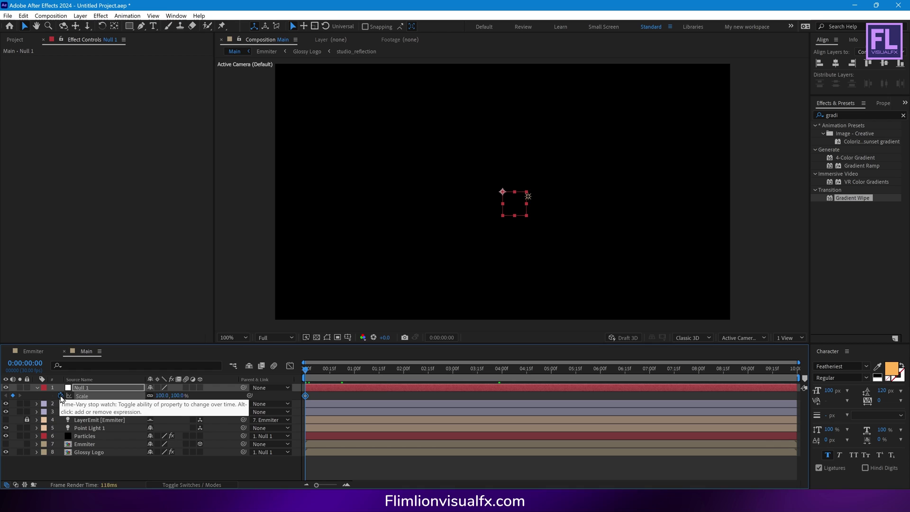
pyautogui.moveTo(482, 377); pyautogui.dragTo(653, 372)
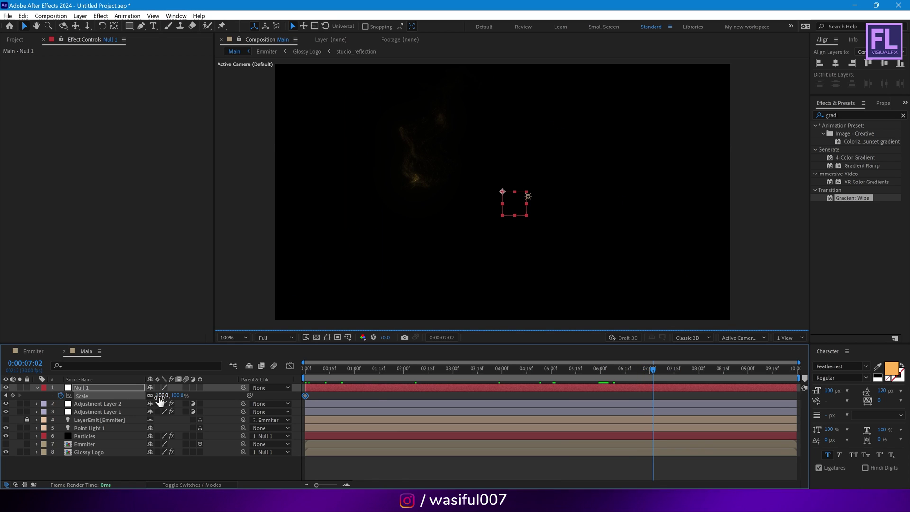
pyautogui.moveTo(160, 399); pyautogui.dragTo(162, 396)
pyautogui.moveTo(482, 378); pyautogui.dragTo(579, 369)
pyautogui.click(37, 387)
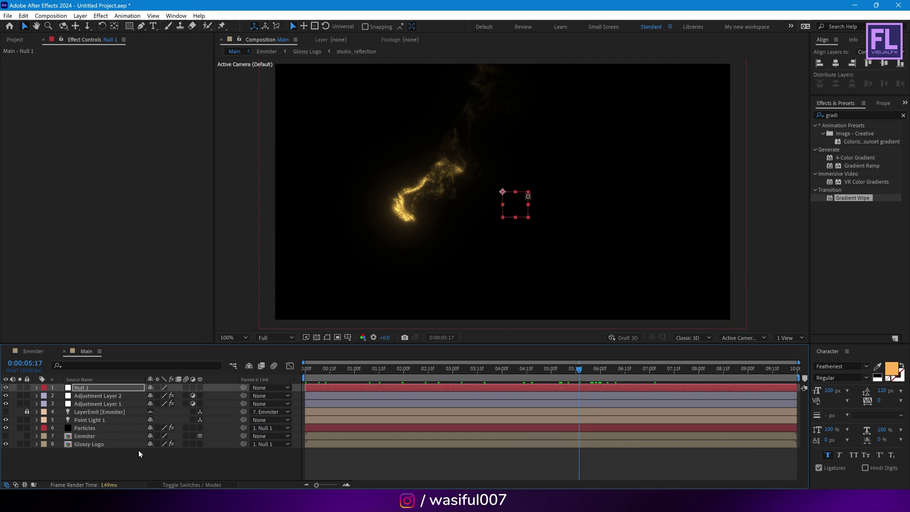
pyautogui.rightClick(88, 457)
pyautogui.moveTo(113, 344)
pyautogui.click(221, 359)
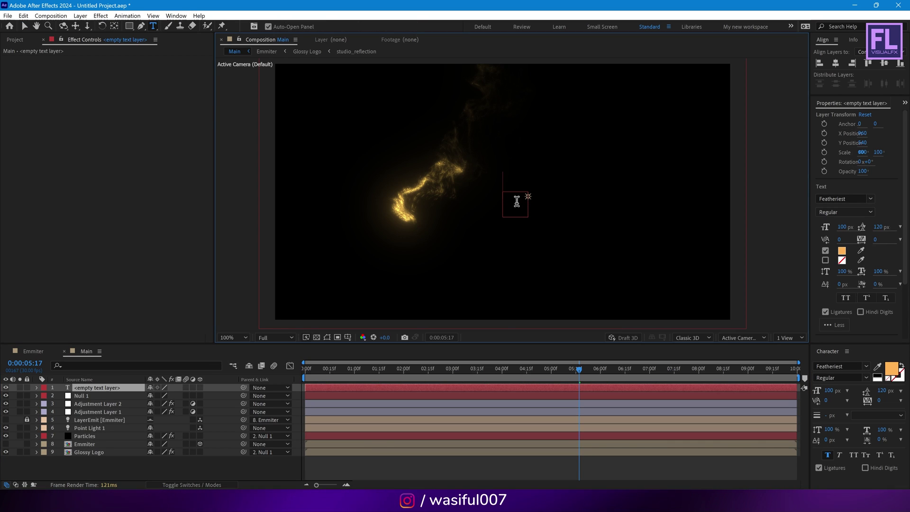
pyautogui.write('www.')
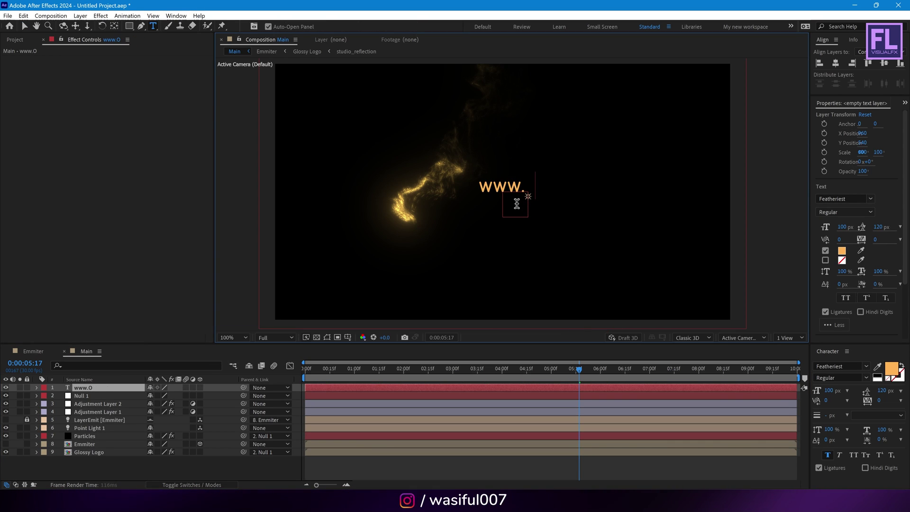
pyautogui.write('Omegawatches')
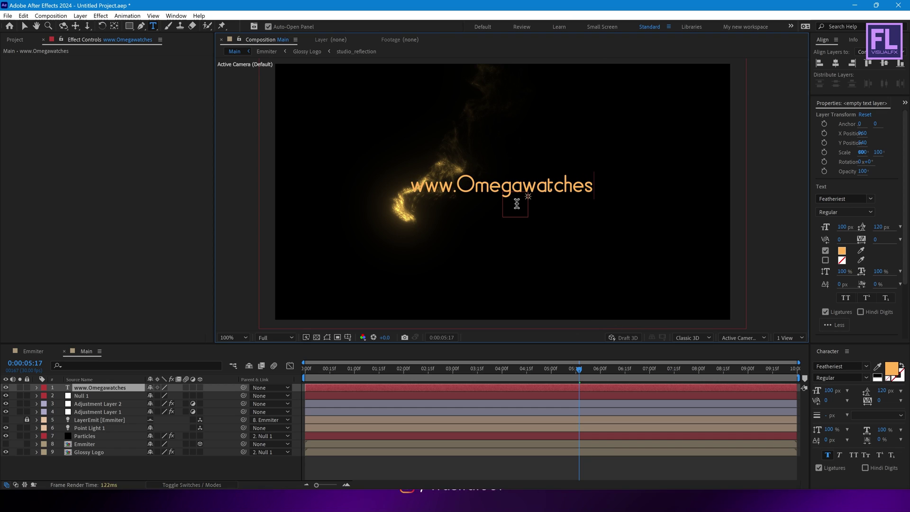
pyautogui.write('.com')
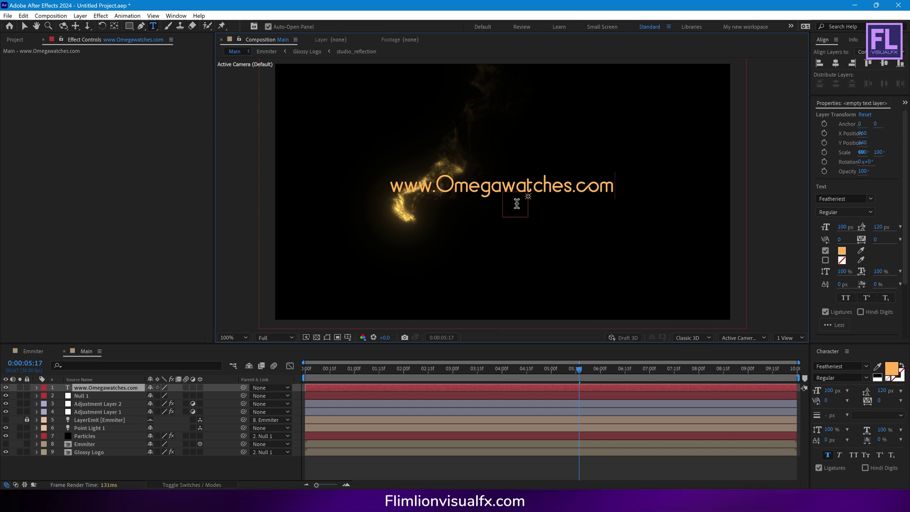
pyautogui.press('Escape')
pyautogui.press('v')
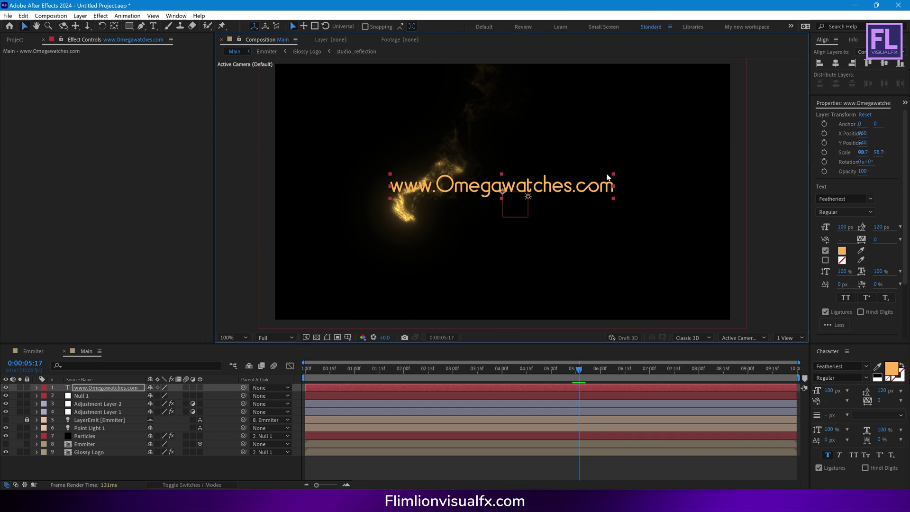
pyautogui.moveTo(613, 173); pyautogui.dragTo(570, 182)
pyautogui.click(101, 390)
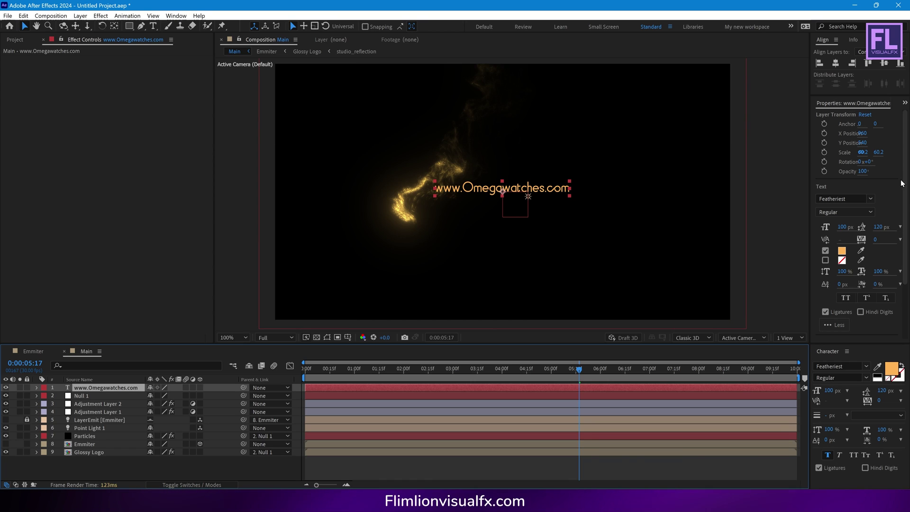
pyautogui.click(904, 103)
pyautogui.click(859, 120)
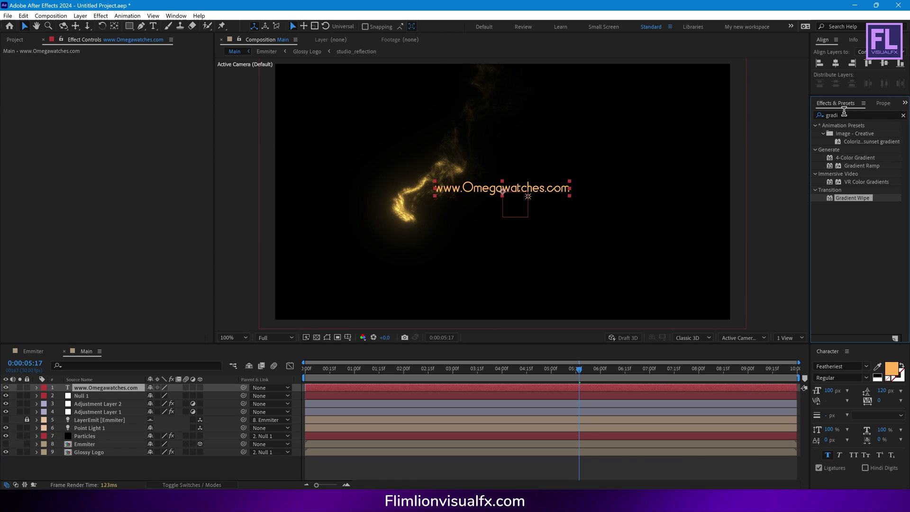
pyautogui.click(851, 115)
pyautogui.write('gradi')
pyautogui.press('BackSpace')
pyautogui.press('BackSpace')
pyautogui.press('BackSpace')
pyautogui.press('BackSpace')
pyautogui.press('BackSpace')
pyautogui.write('deep')
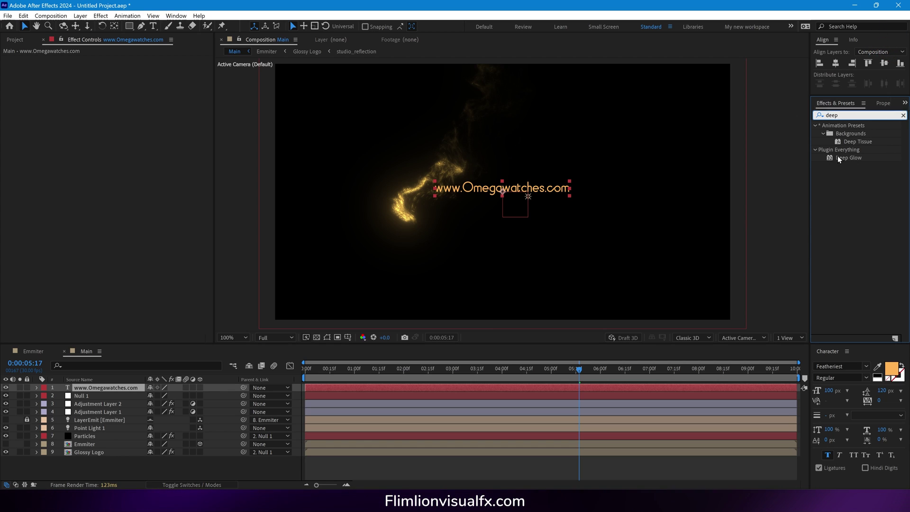
pyautogui.moveTo(837, 155); pyautogui.dragTo(97, 387)
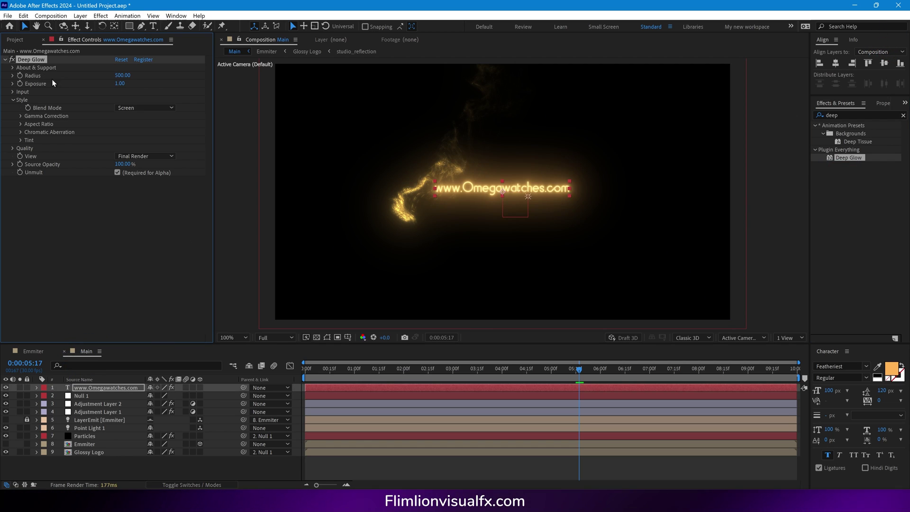
pyautogui.moveTo(105, 86); pyautogui.dragTo(86, 89)
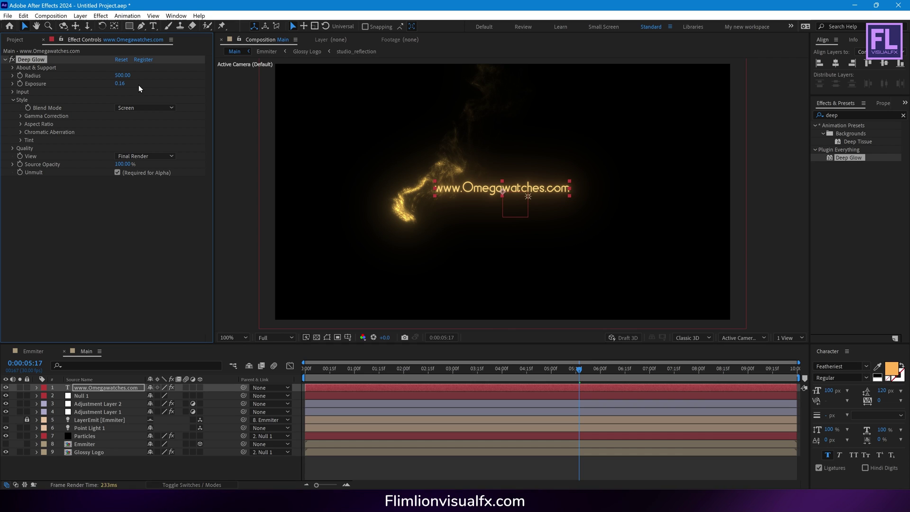
pyautogui.moveTo(554, 372); pyautogui.dragTo(588, 370)
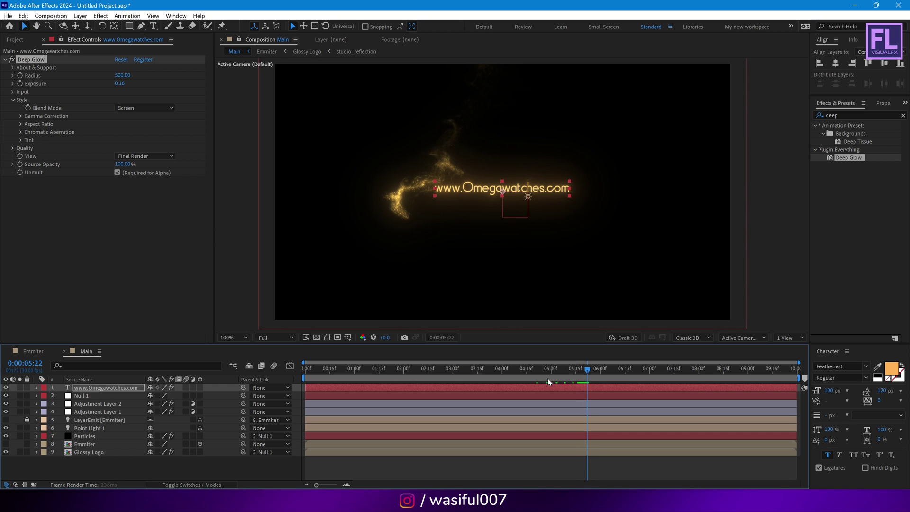
pyautogui.click(76, 379)
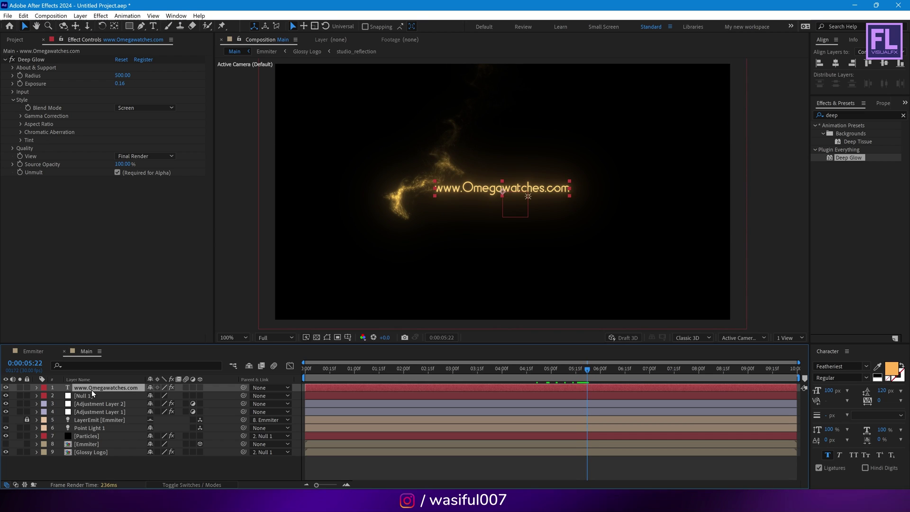
pyautogui.press('t')
pyautogui.click(60, 396)
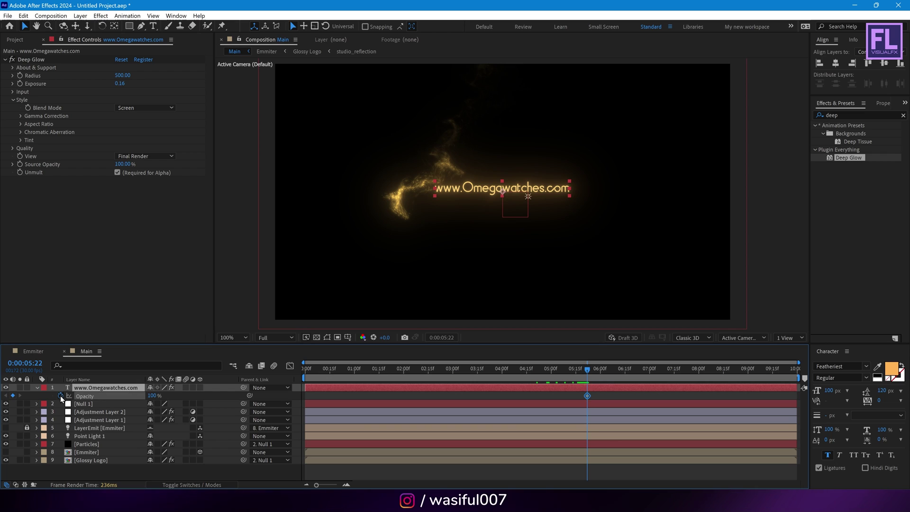
pyautogui.moveTo(134, 396); pyautogui.dragTo(673, 371)
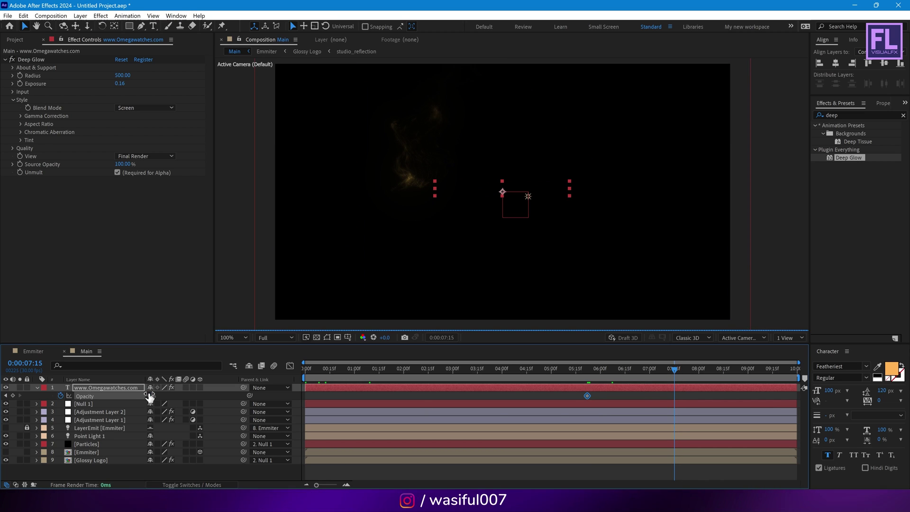
pyautogui.moveTo(150, 396); pyautogui.dragTo(210, 390)
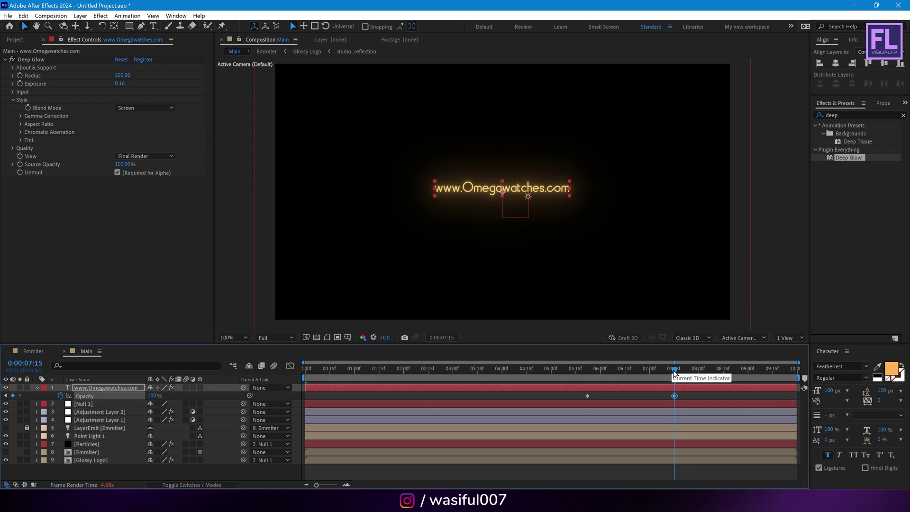
pyautogui.moveTo(614, 382); pyautogui.dragTo(587, 379)
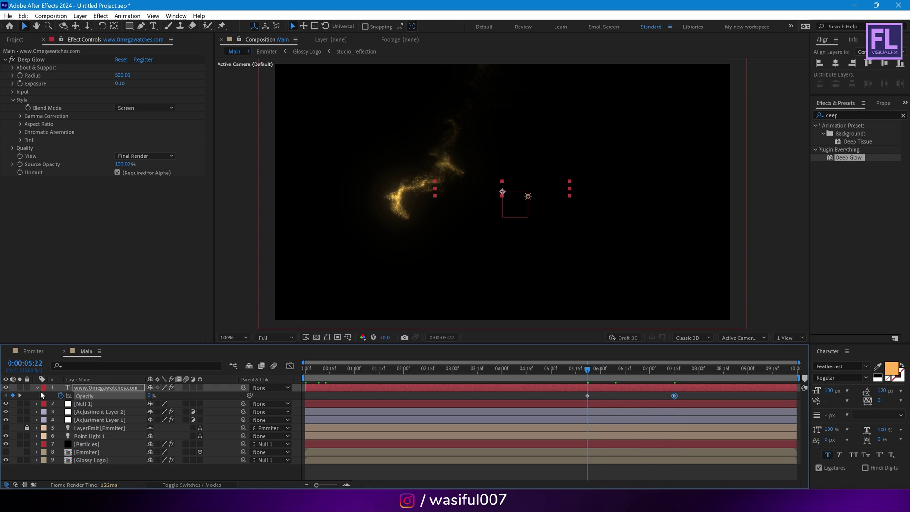
pyautogui.click(95, 389)
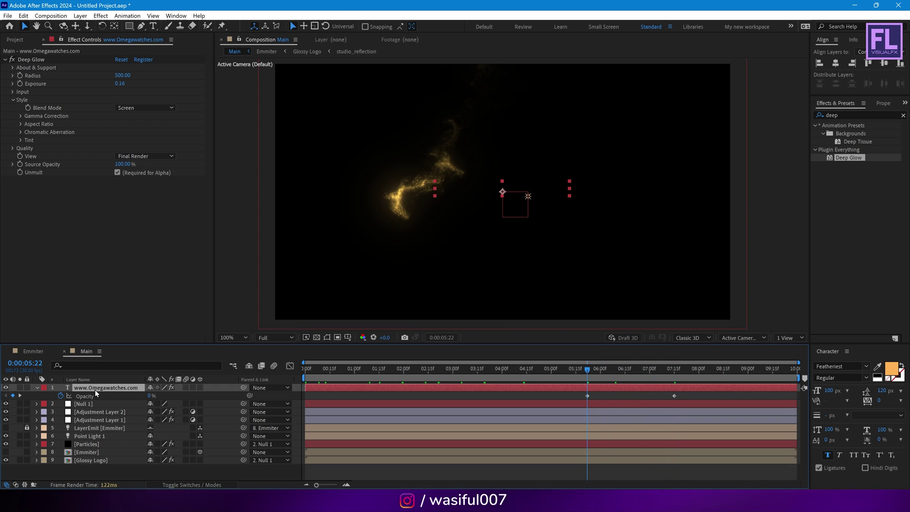
pyautogui.press('s')
pyautogui.click(61, 396)
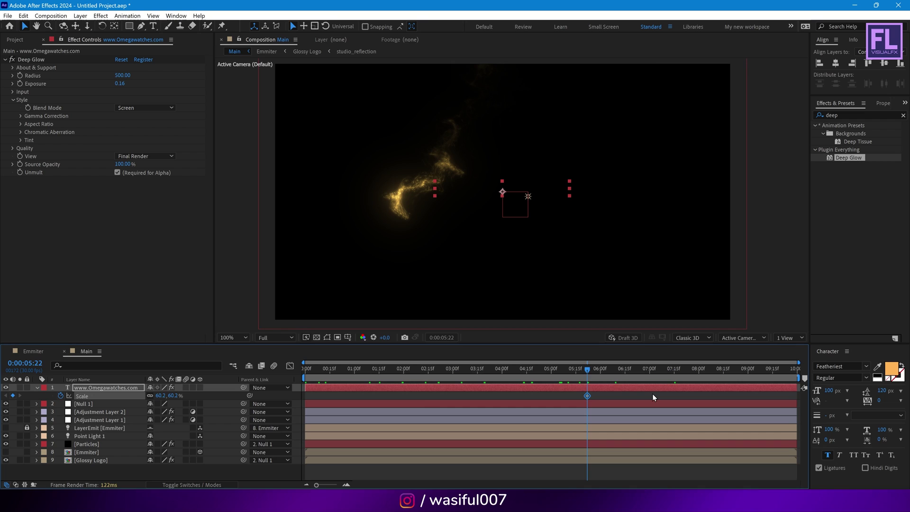
pyautogui.moveTo(589, 374); pyautogui.dragTo(840, 378)
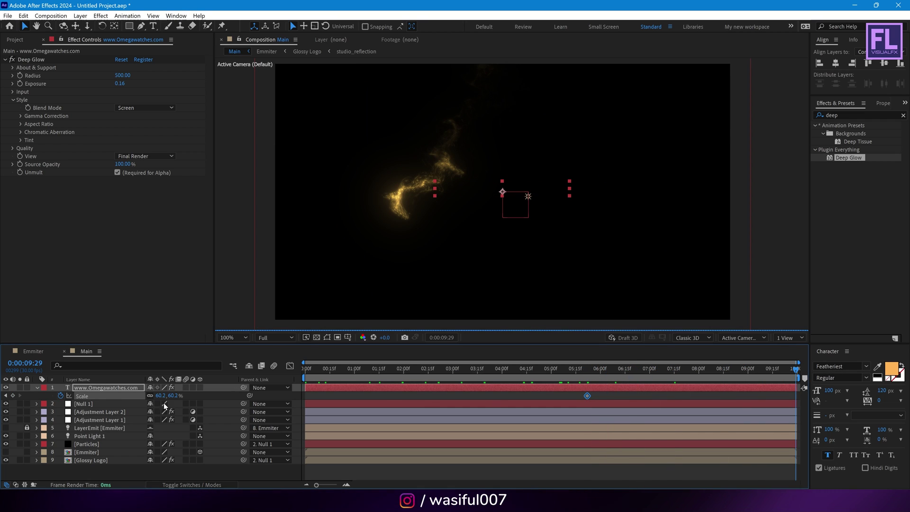
pyautogui.moveTo(157, 398); pyautogui.dragTo(161, 398)
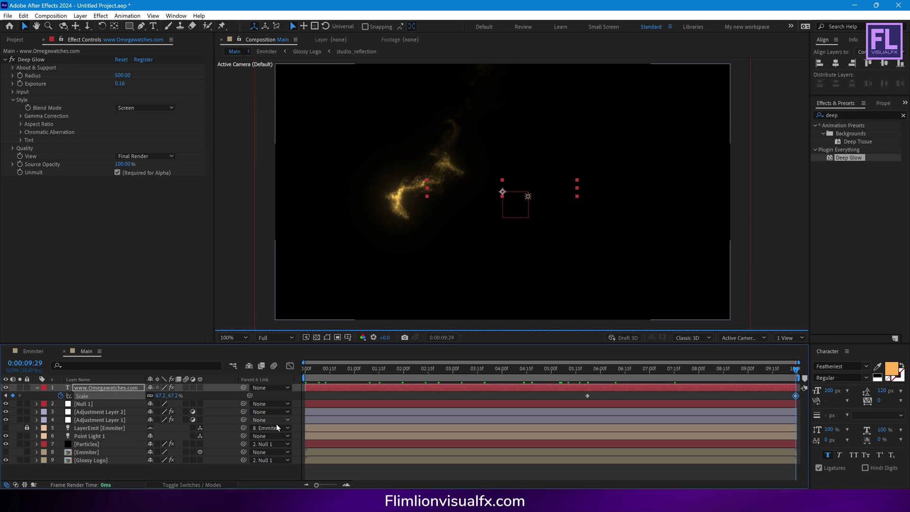
pyautogui.moveTo(792, 368); pyautogui.dragTo(325, 381)
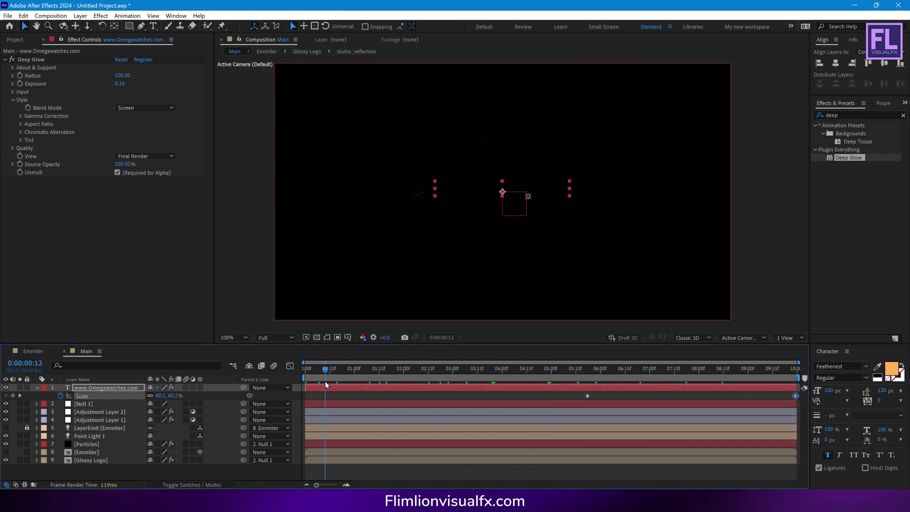
pyautogui.click(37, 388)
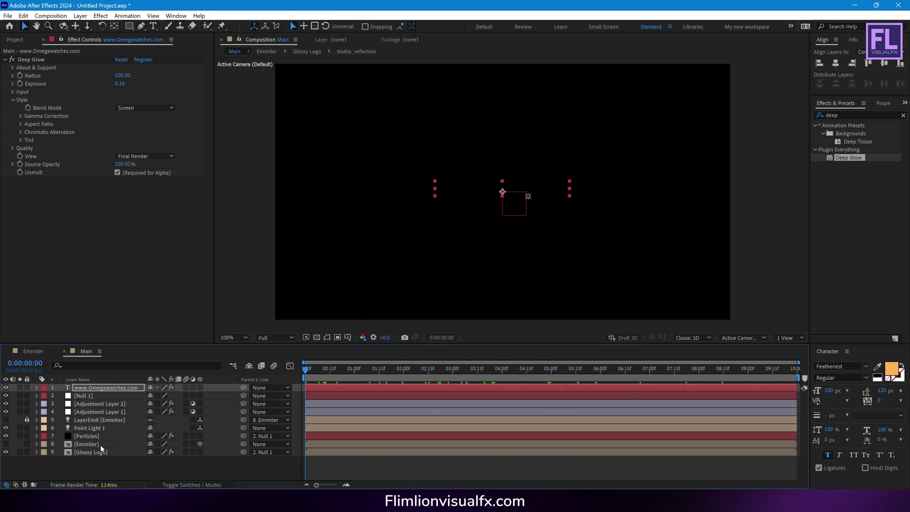
# Fit the composition to its viewer, maximize the view and play the finished animation from the start.
pyautogui.click(98, 468)
pyautogui.click(27, 39)
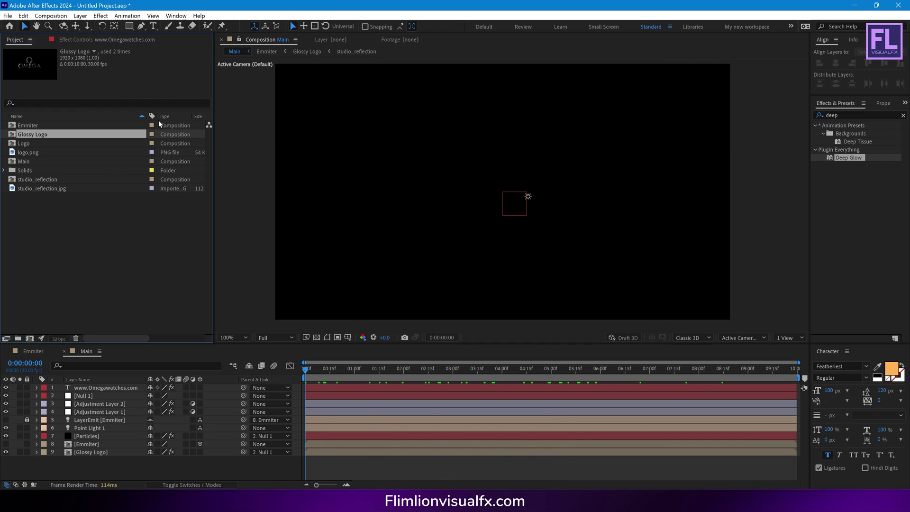
pyautogui.click(272, 336)
pyautogui.click(232, 337)
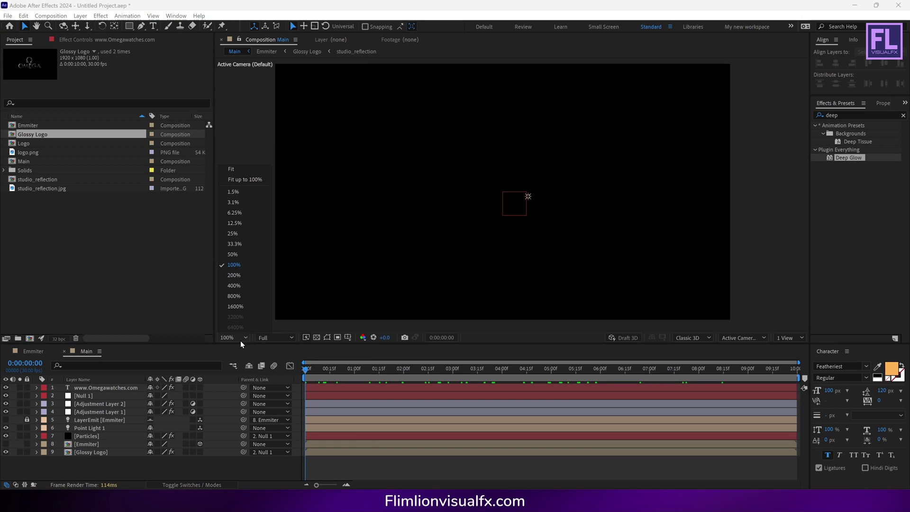
pyautogui.click(237, 170)
pyautogui.press('`')
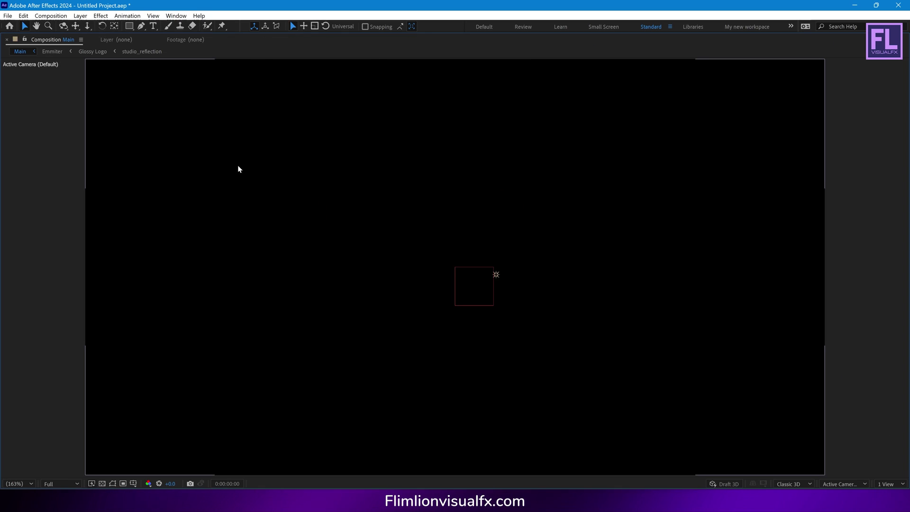
pyautogui.press('space')
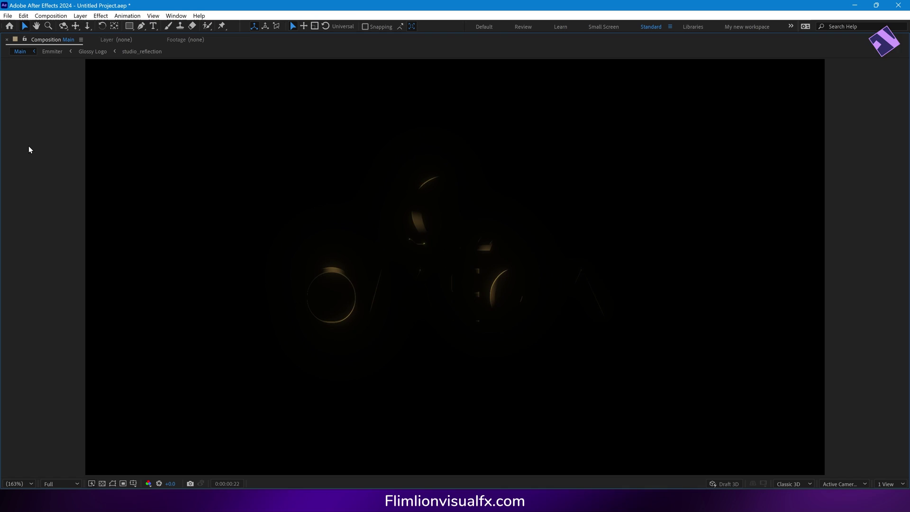